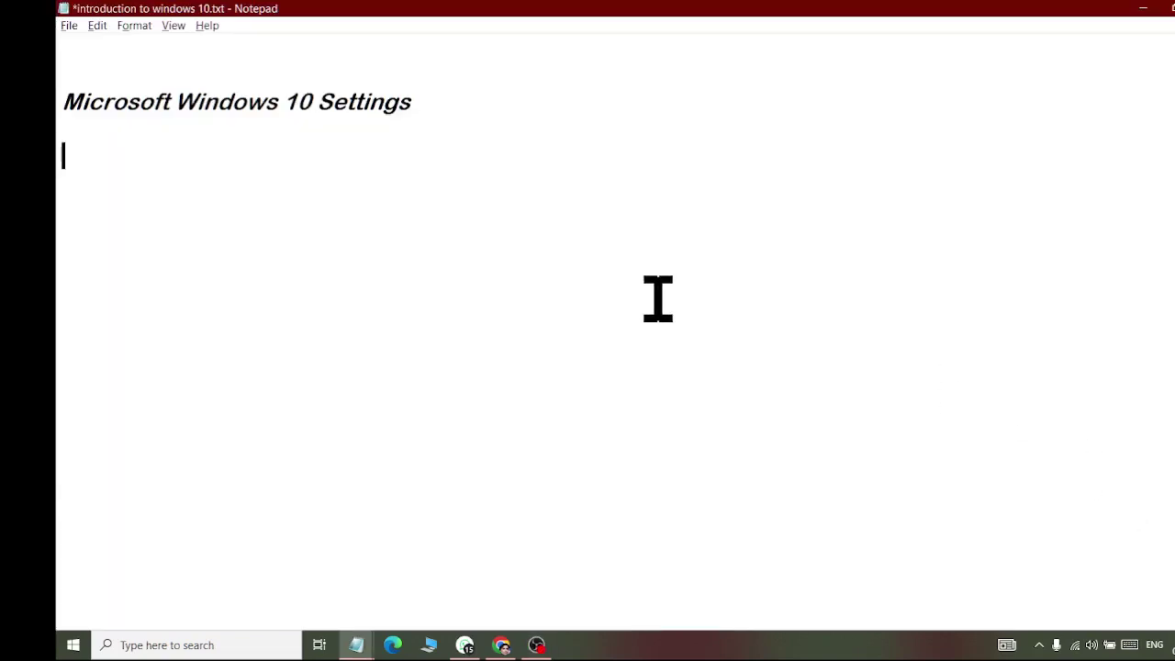
- Select the Notepad title line, move below it, and launch Settings from the Start menu
drag(63, 96, 462, 105)
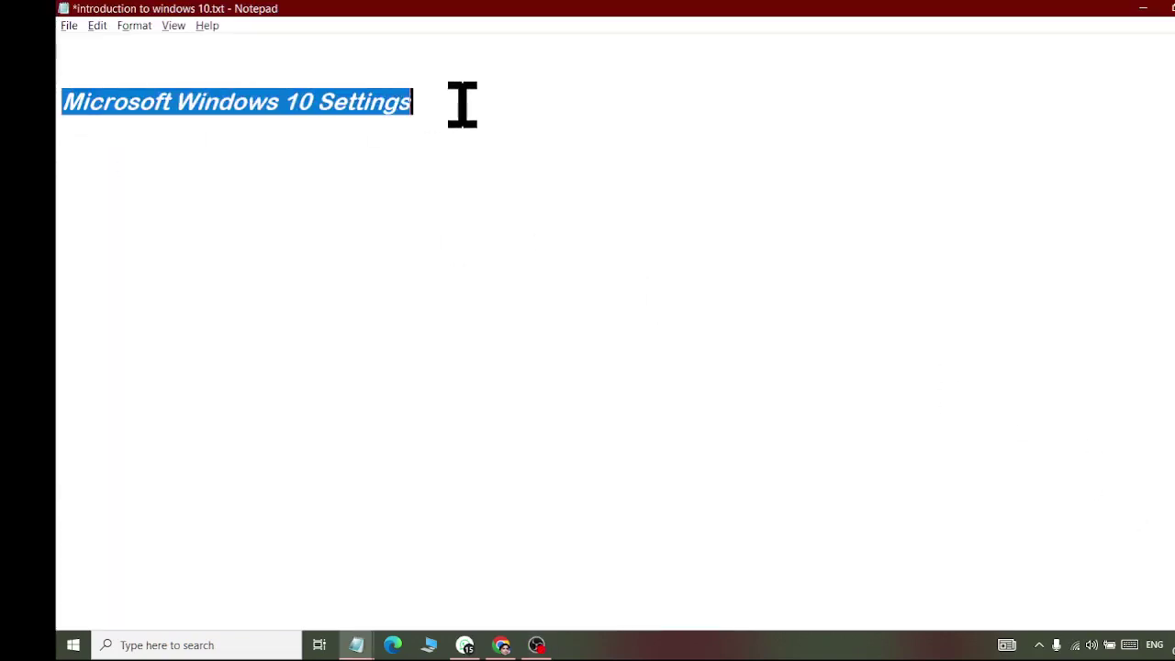
click(425, 122)
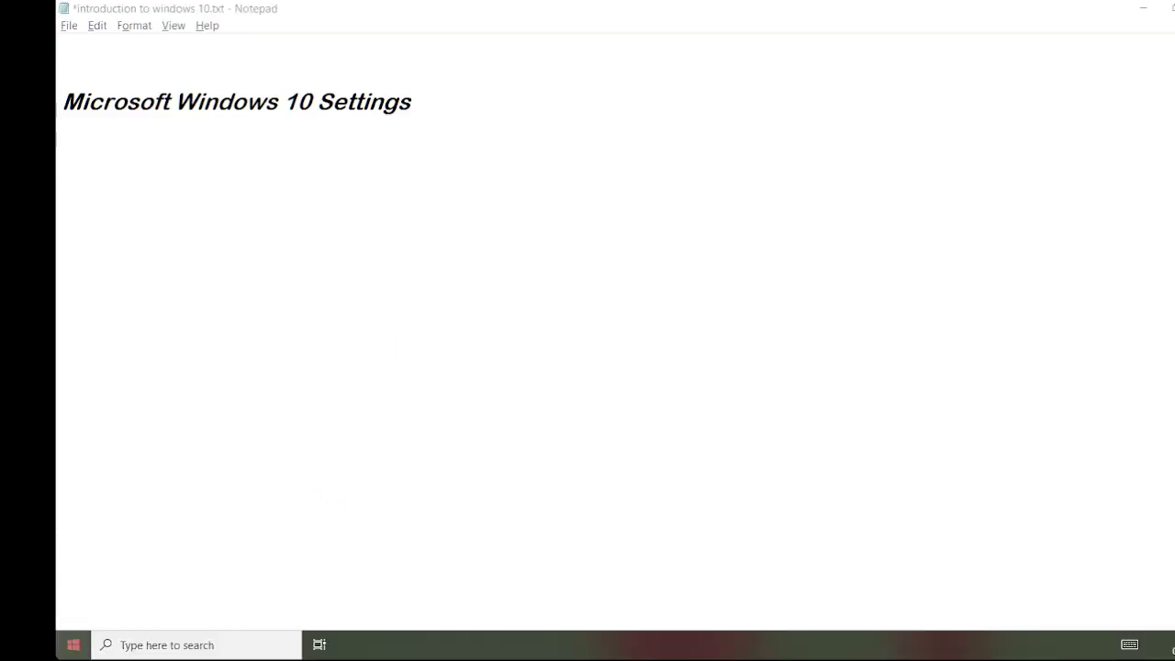
click(73, 644)
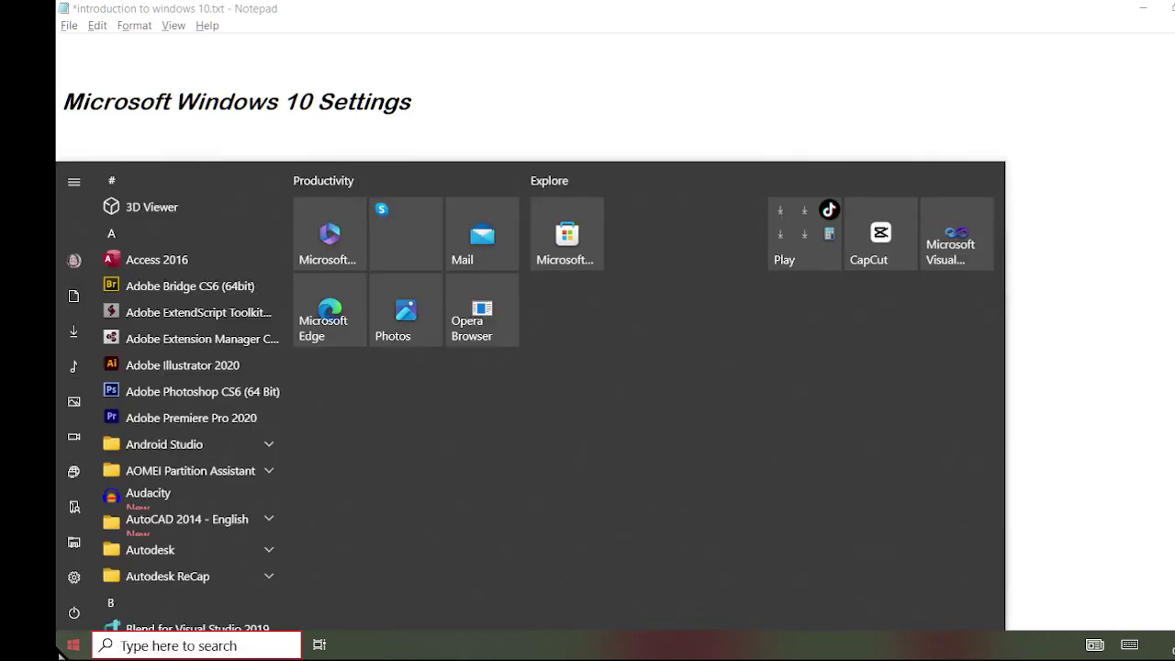
click(64, 583)
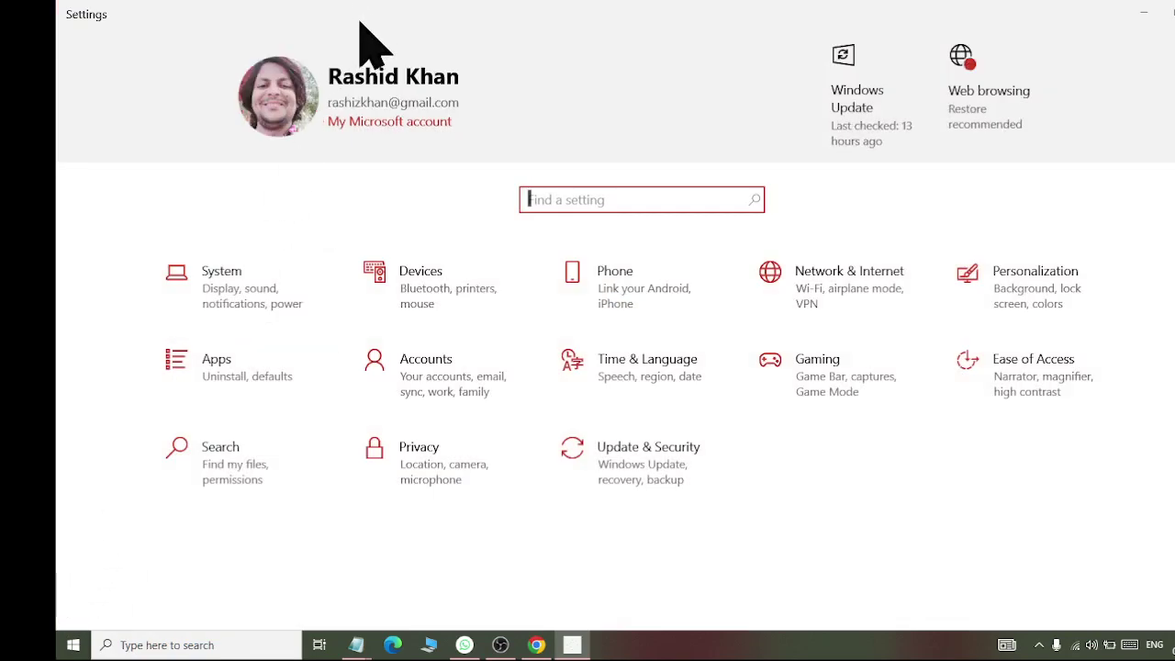
- Restore Settings to a taller window, open the System page, and move it right
click(1168, 11)
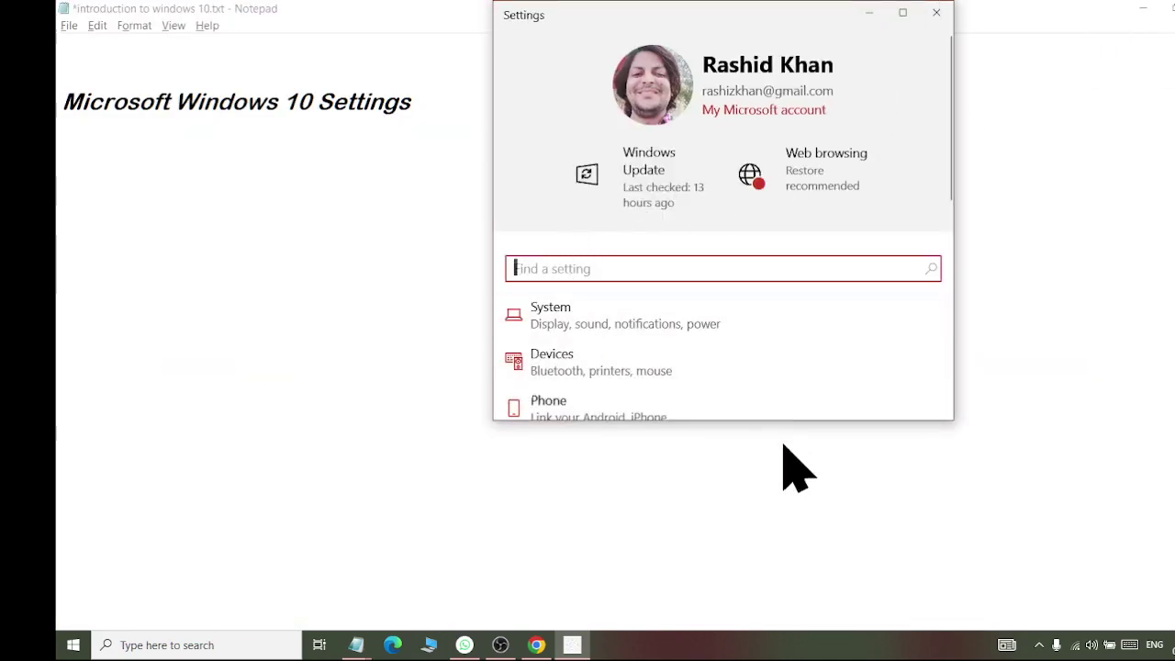
drag(770, 421, 778, 630)
scroll(748, 450, down, 3)
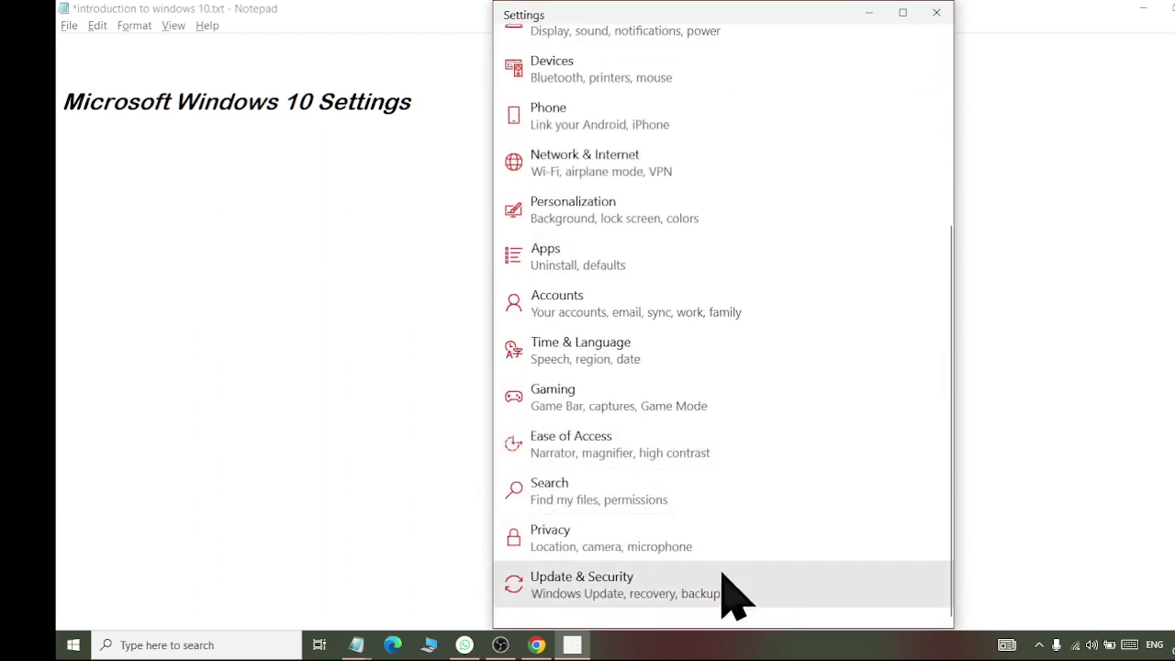
scroll(615, 358, up, 5)
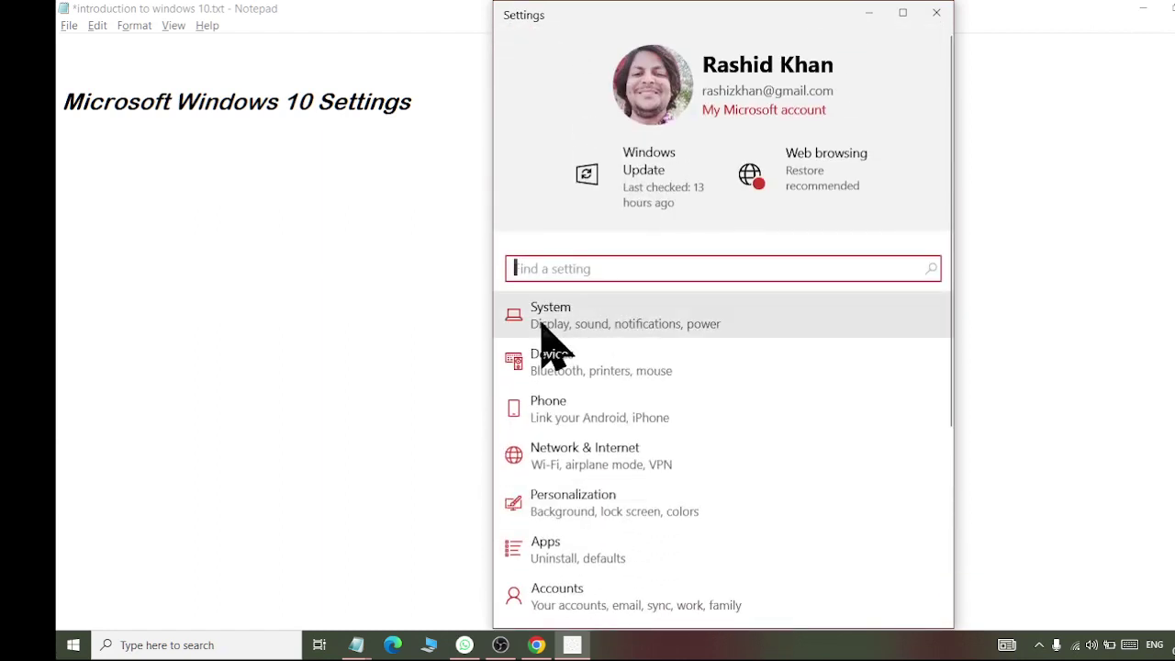
click(542, 323)
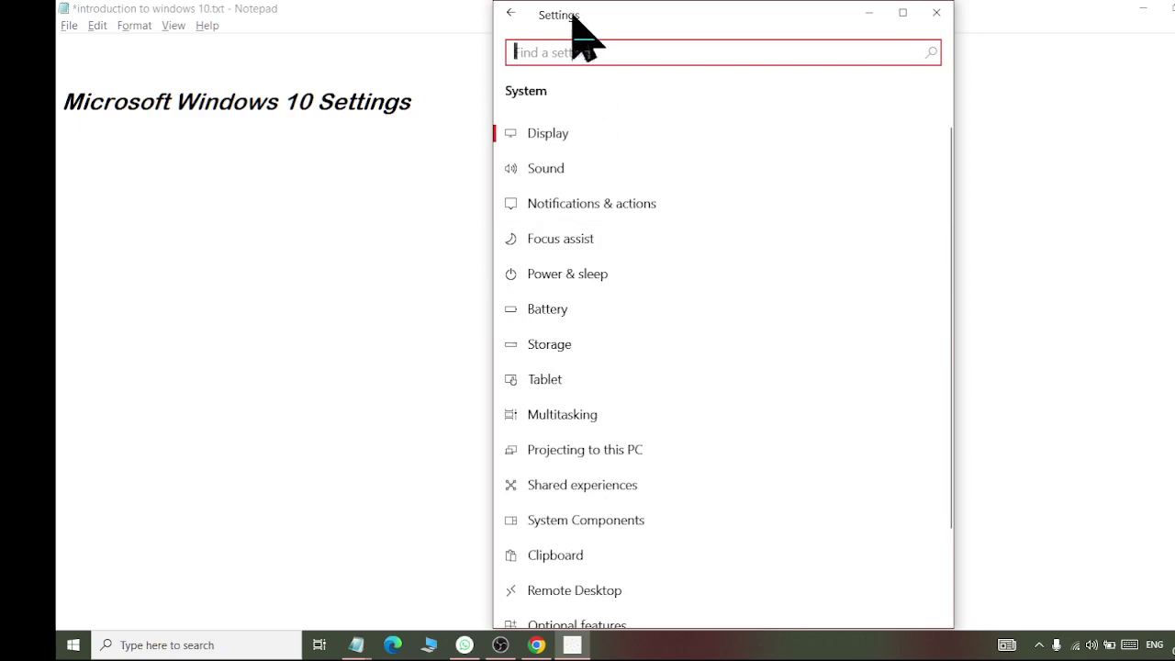
drag(572, 18, 821, 22)
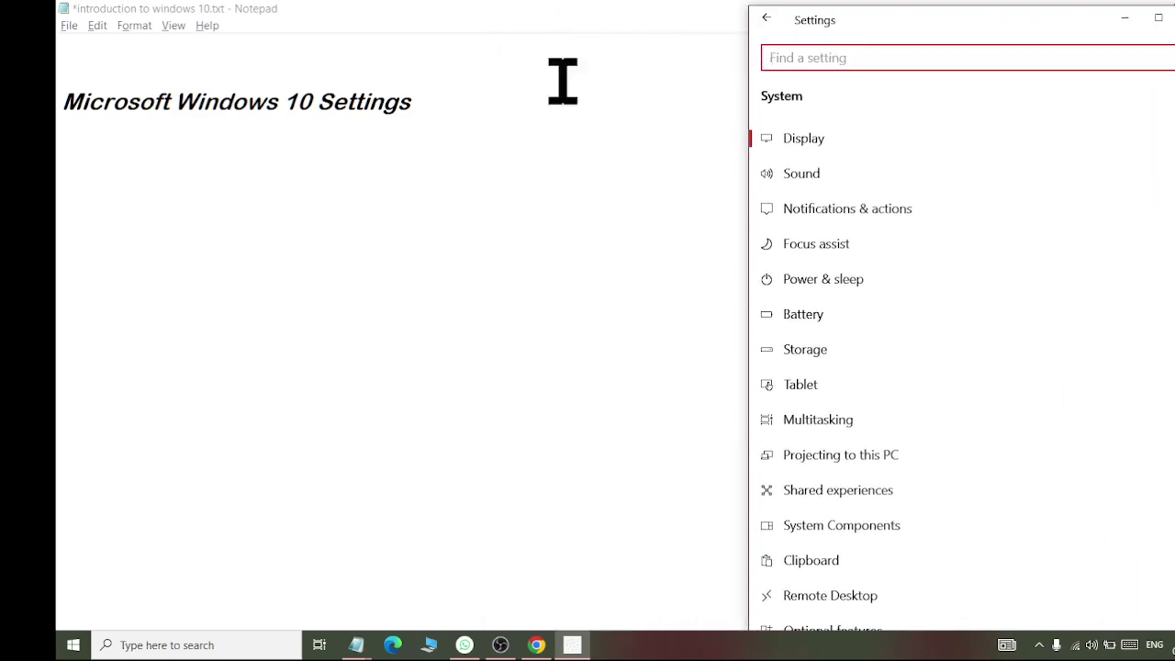
- Type 'System' on the line under the Notepad title, then return to Settings
click(427, 126)
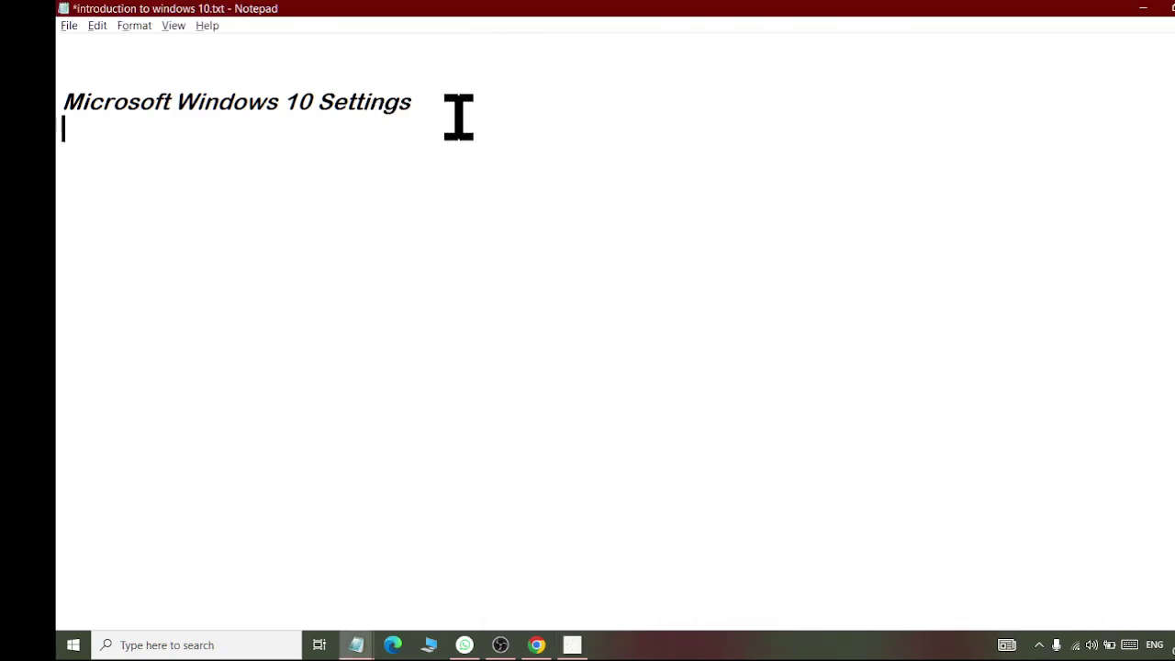
text(System)
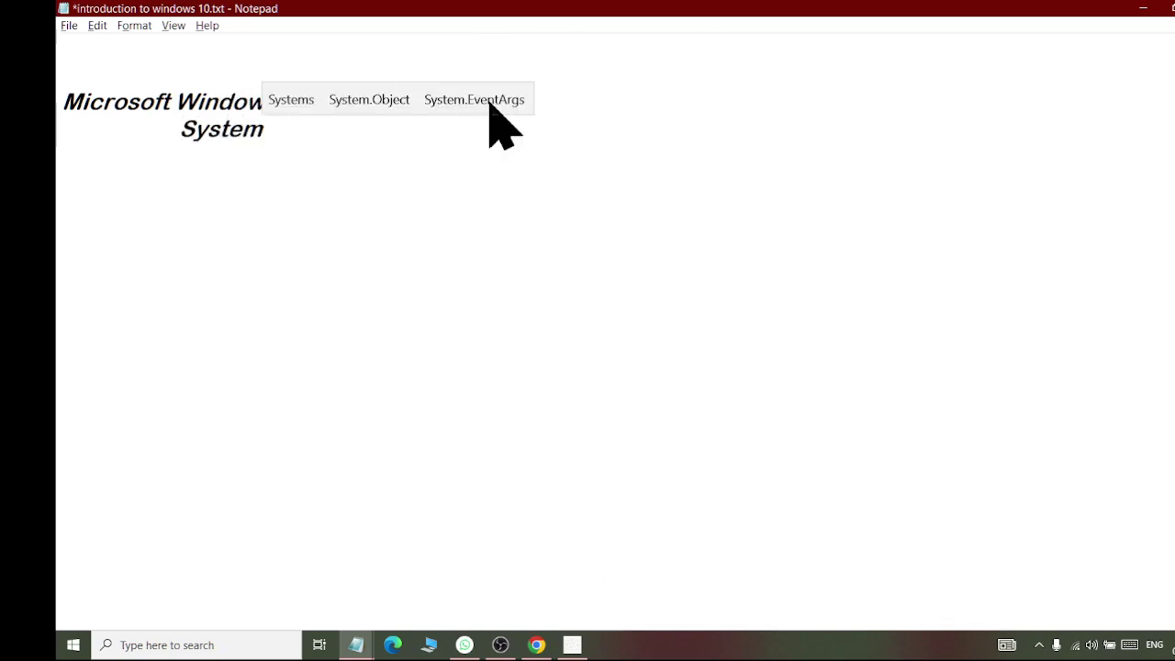
key(alt+Tab)
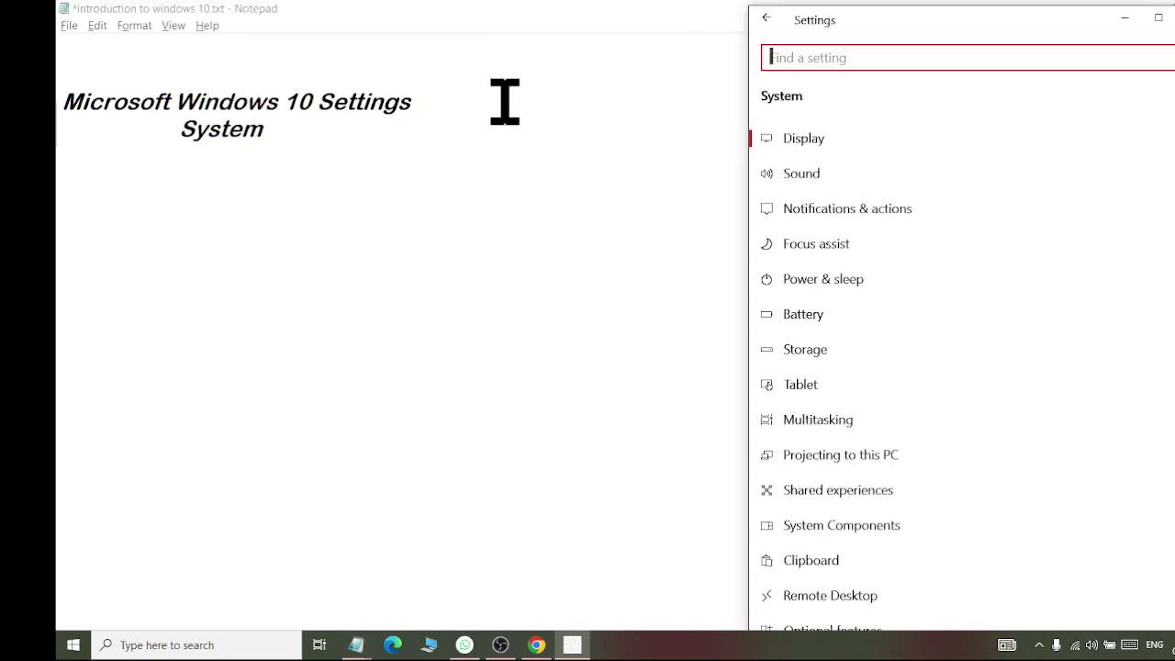
- On the Display page, lower the brightness, turn Night light on, and scroll to Scale and layout
click(786, 147)
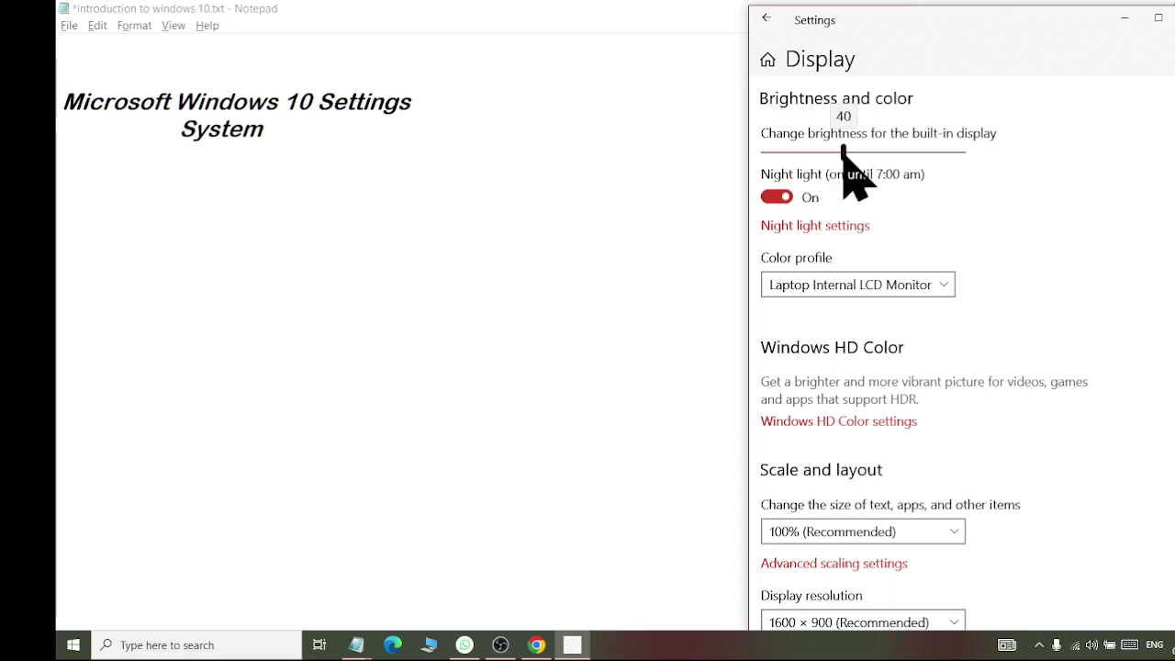
drag(842, 156, 806, 175)
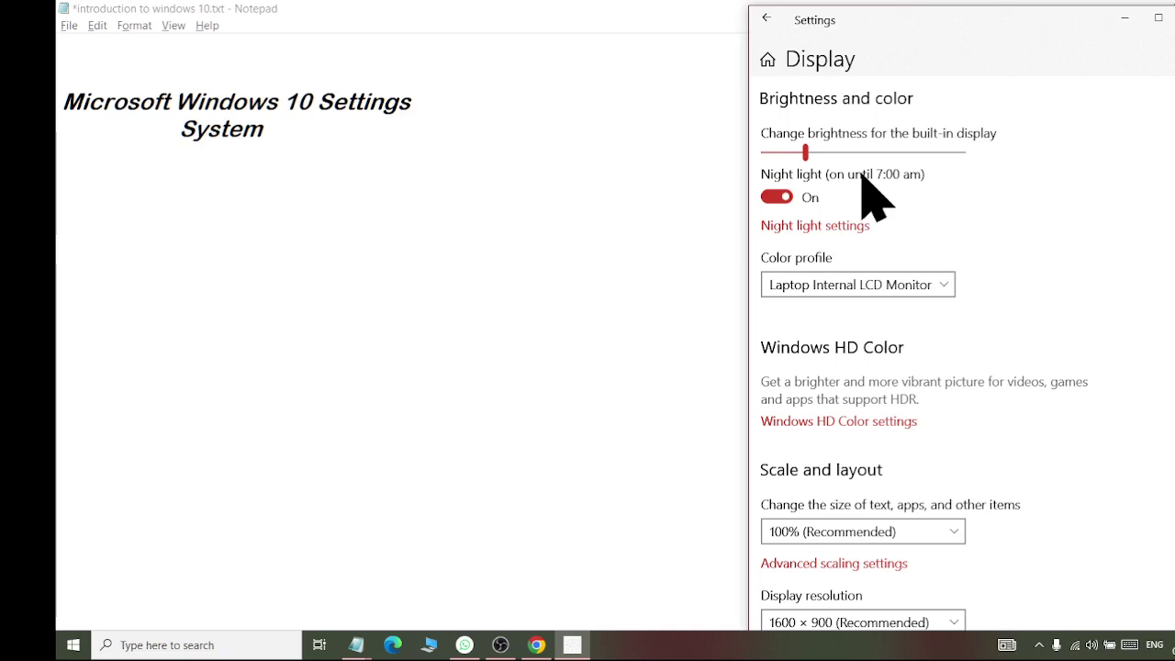
click(771, 204)
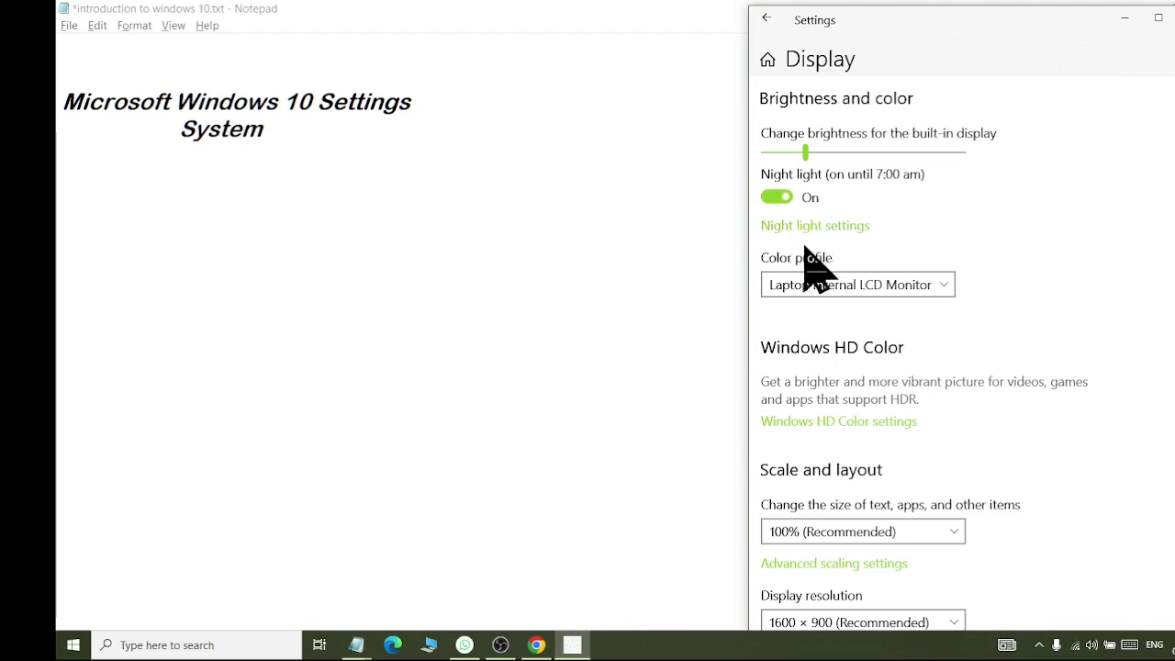
scroll(816, 295, down, 5)
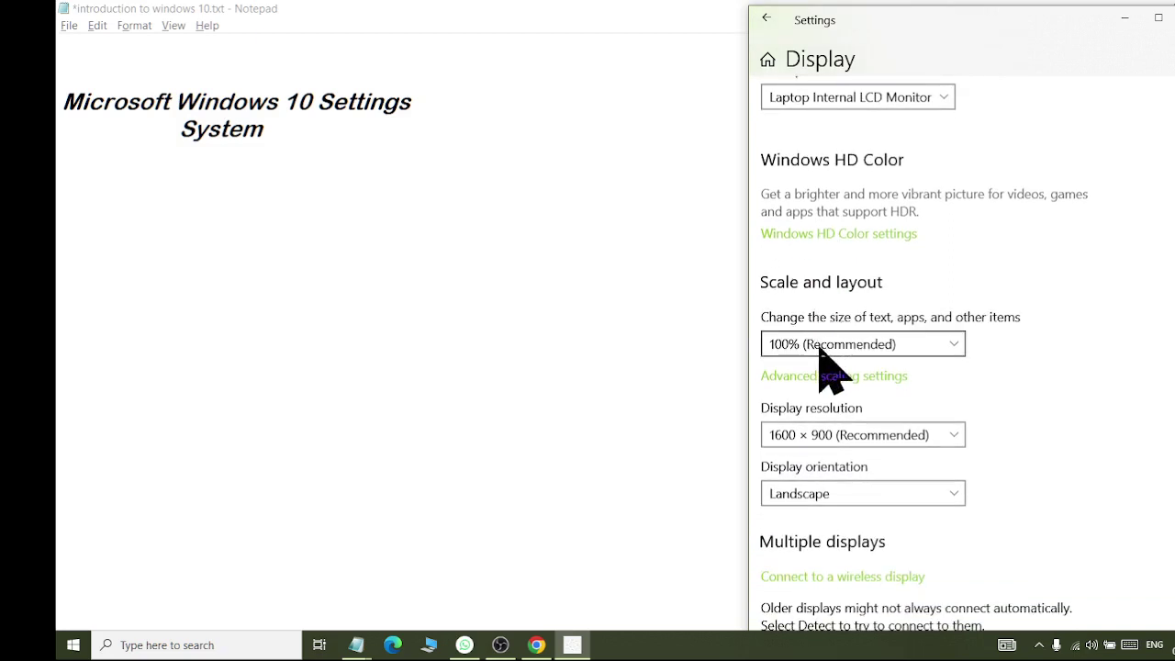
scroll(826, 368, down, 2)
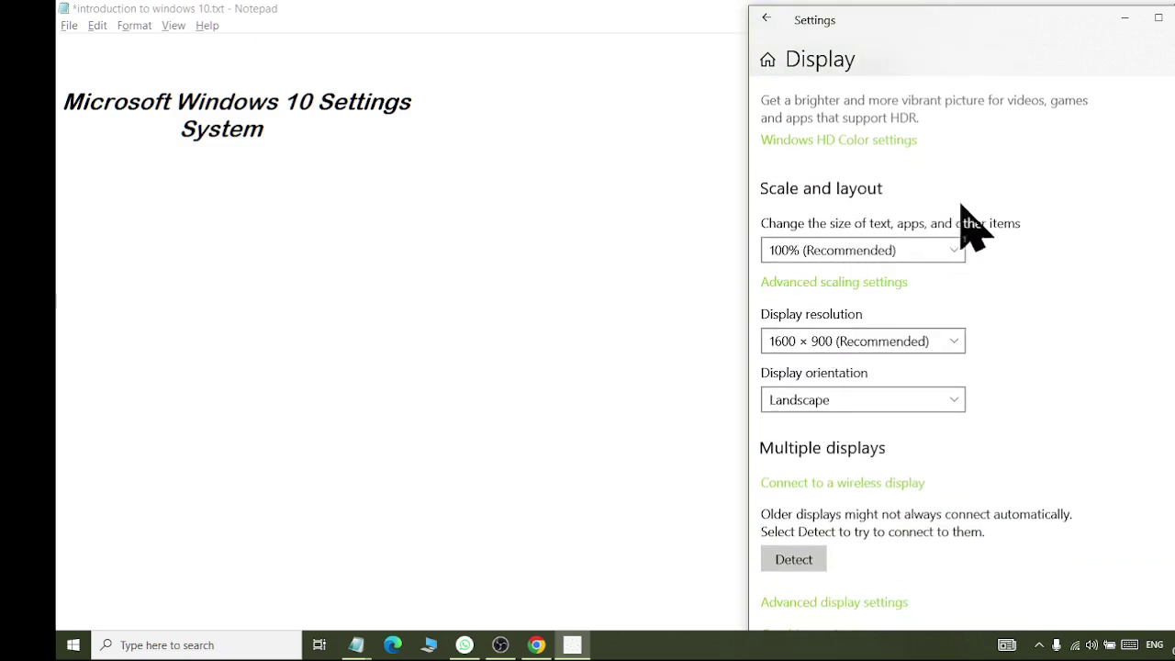
click(589, 9)
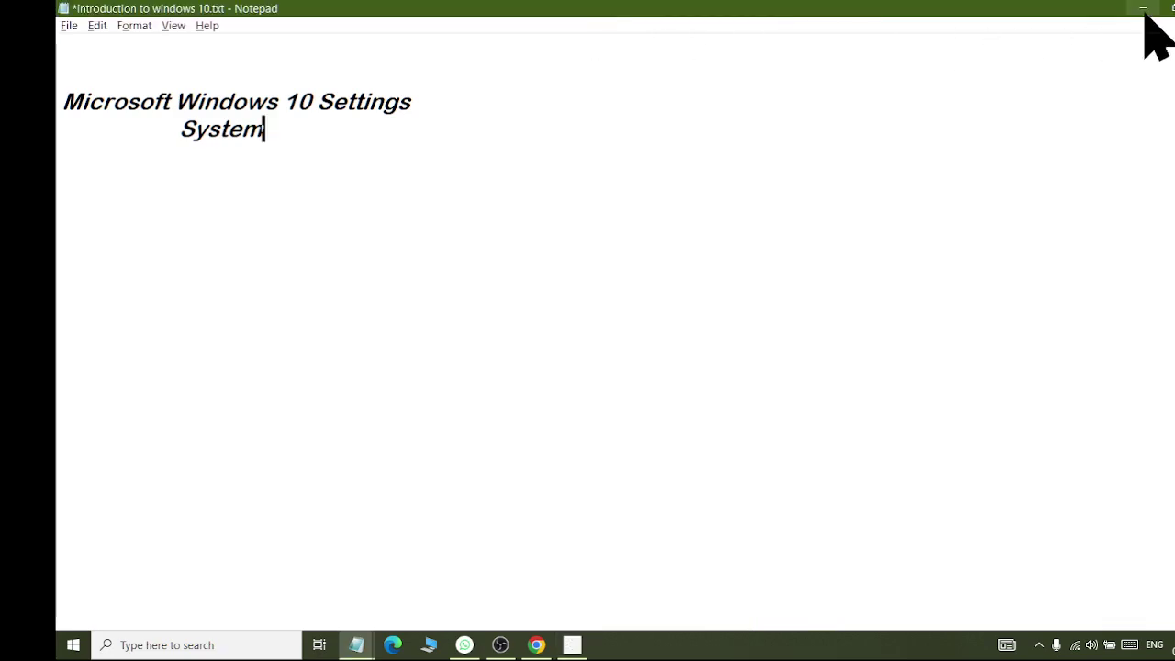
- Dismiss the OBS update notice and minimize OBS and Notepad to reveal the desktop
click(1173, 11)
click(560, 11)
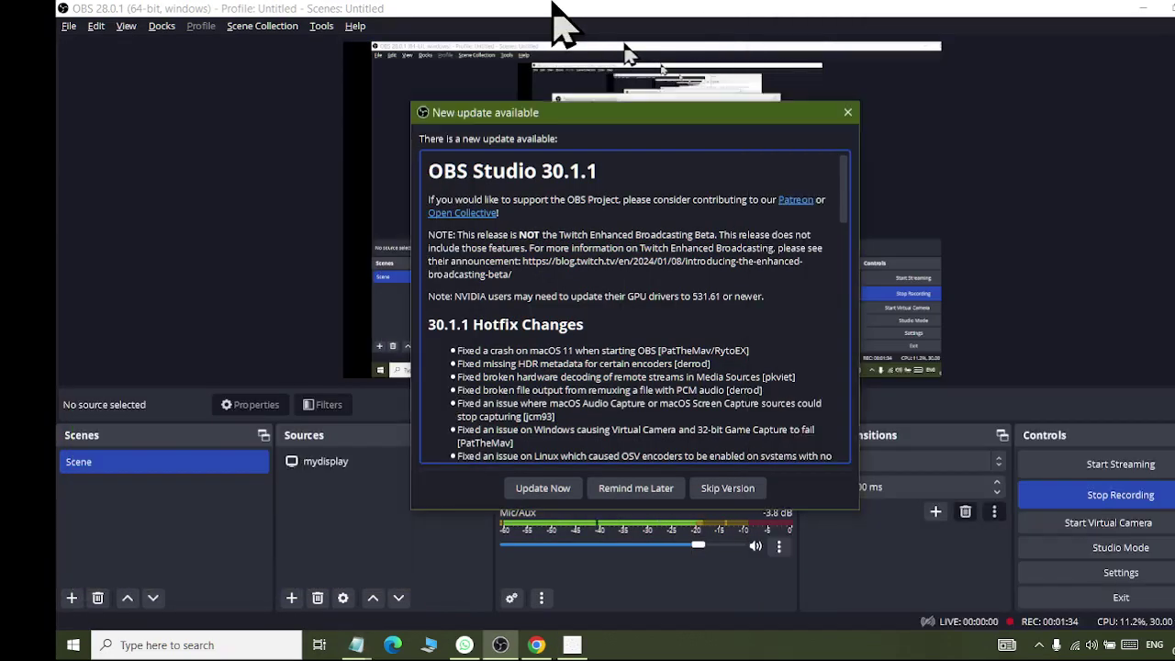
click(848, 112)
click(1143, 8)
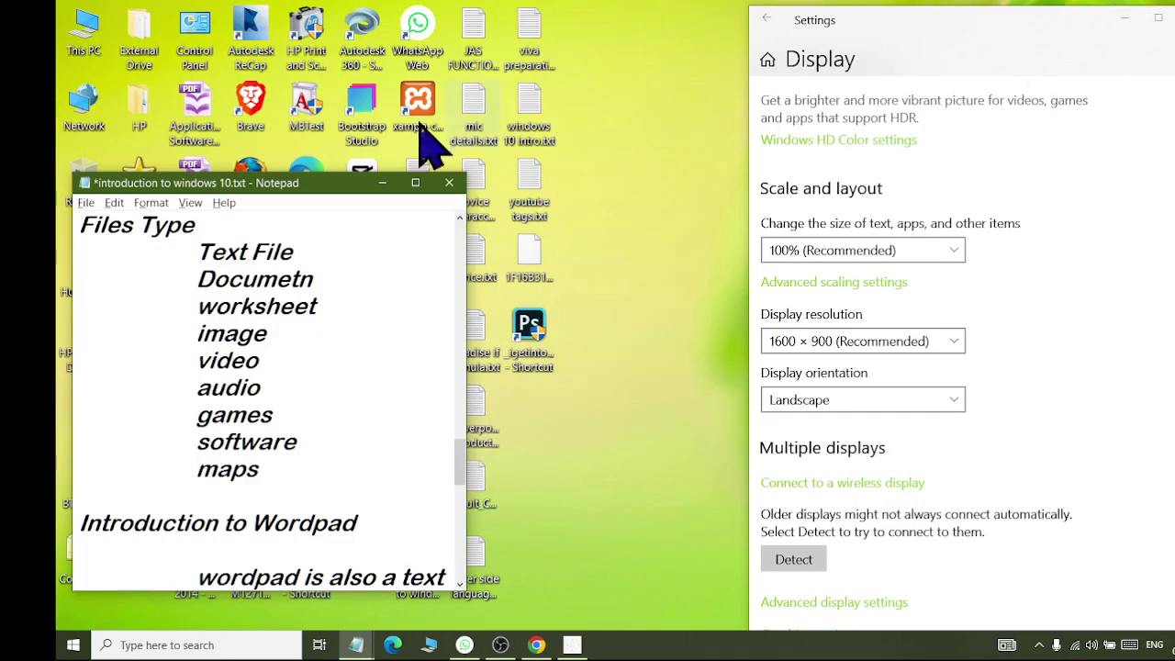
click(382, 182)
click(630, 58)
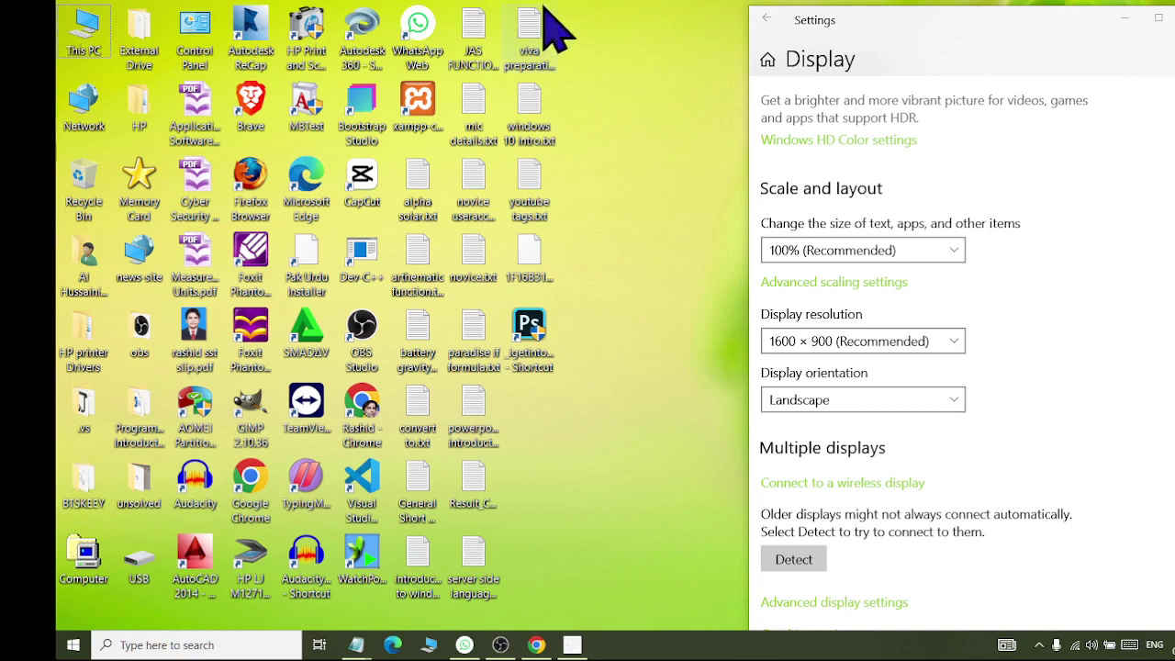
- Try display scaling at 125% and 150%, then return it to 100% (Recommended)
drag(633, 9, 415, 15)
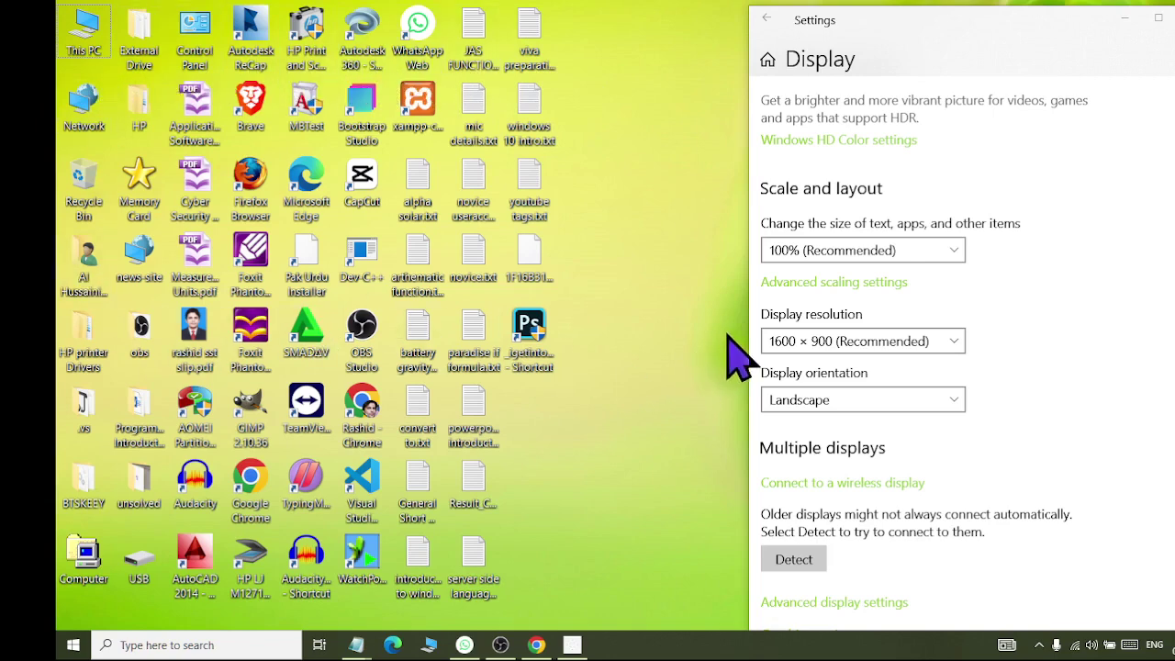
click(870, 256)
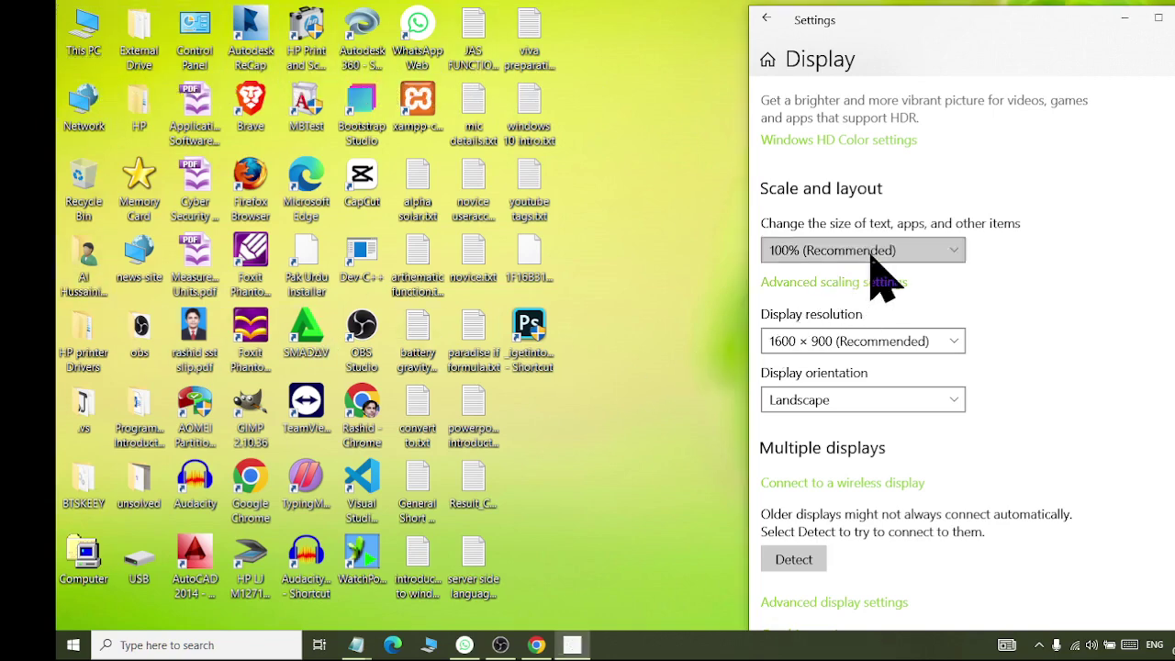
click(874, 275)
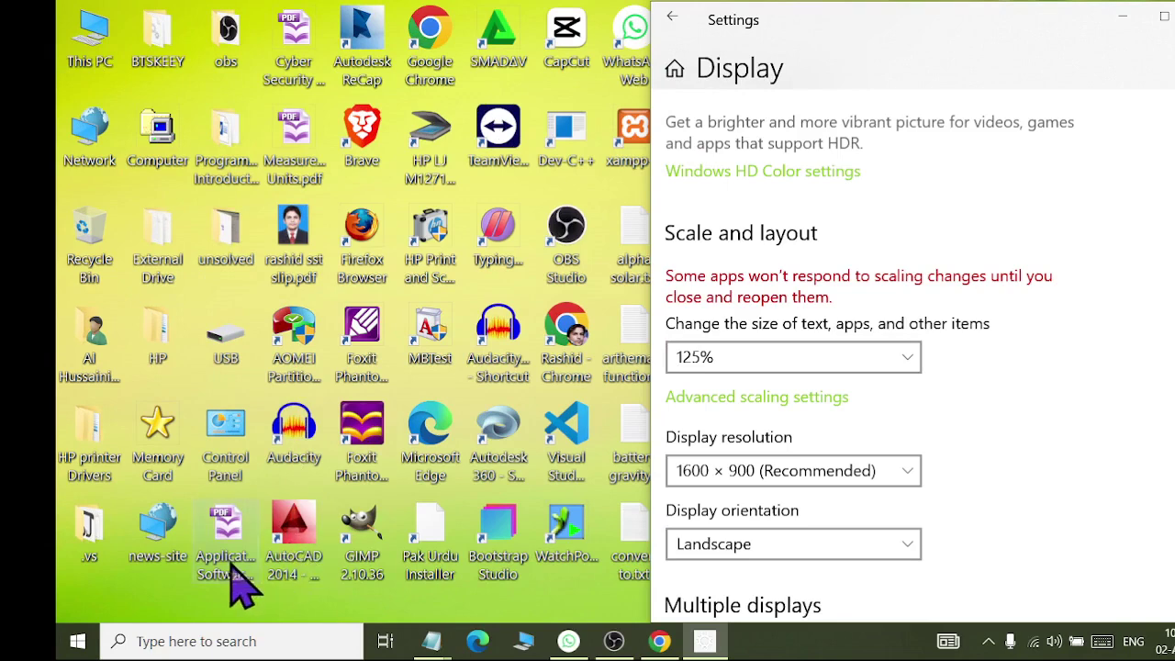
click(760, 366)
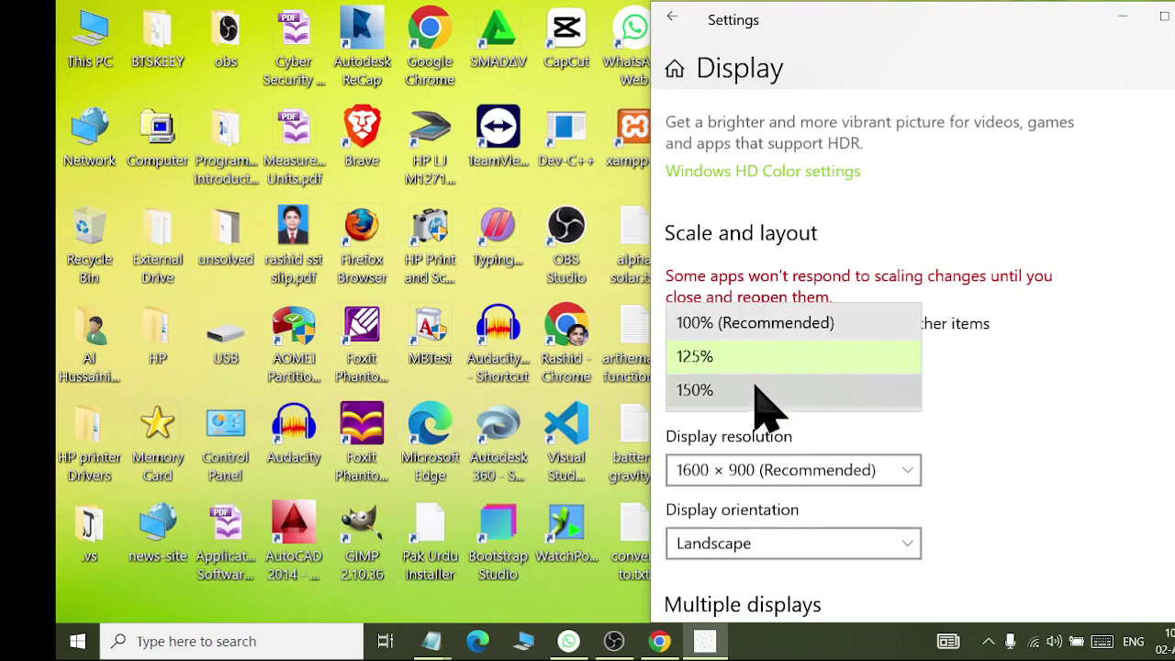
click(761, 393)
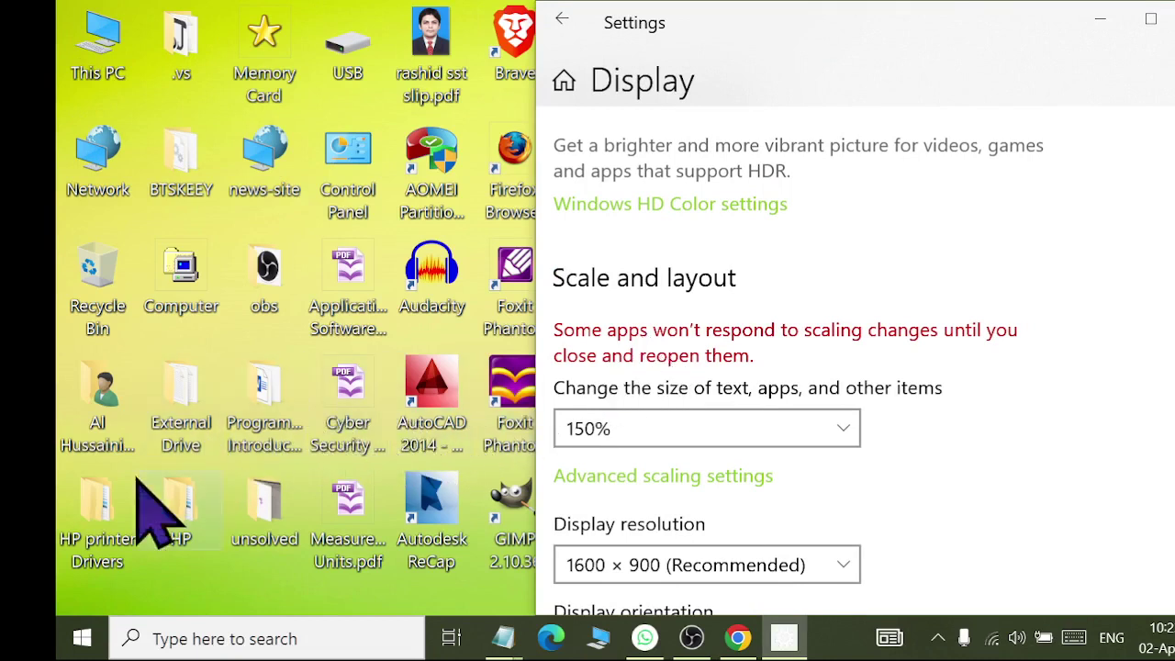
click(79, 638)
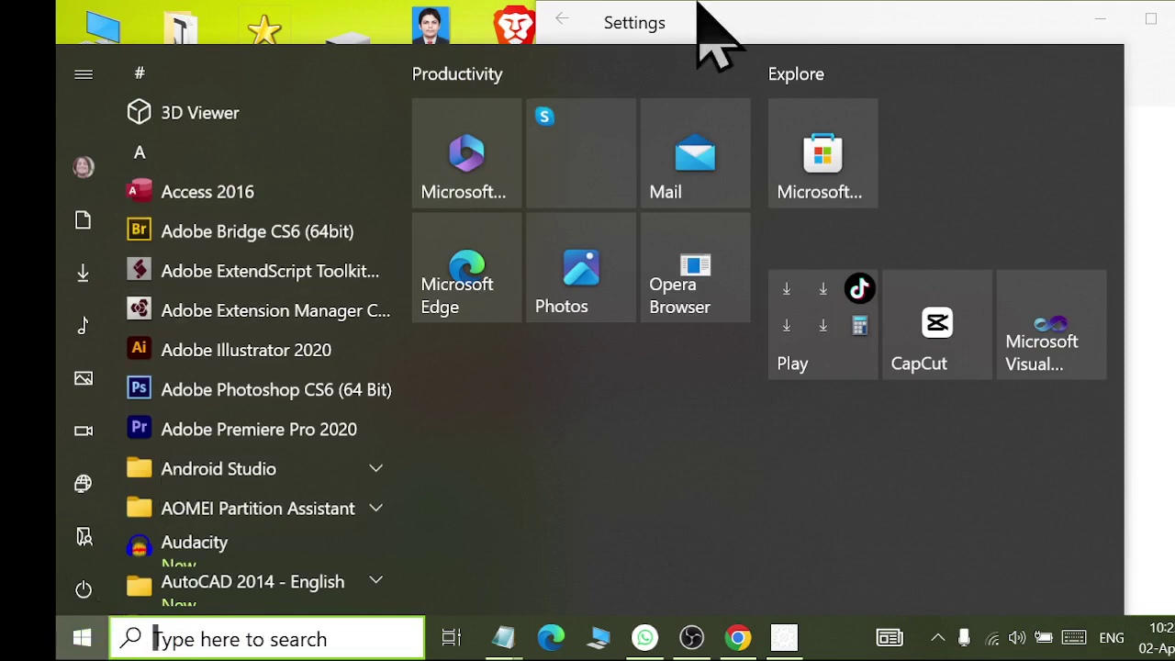
click(774, 21)
click(654, 437)
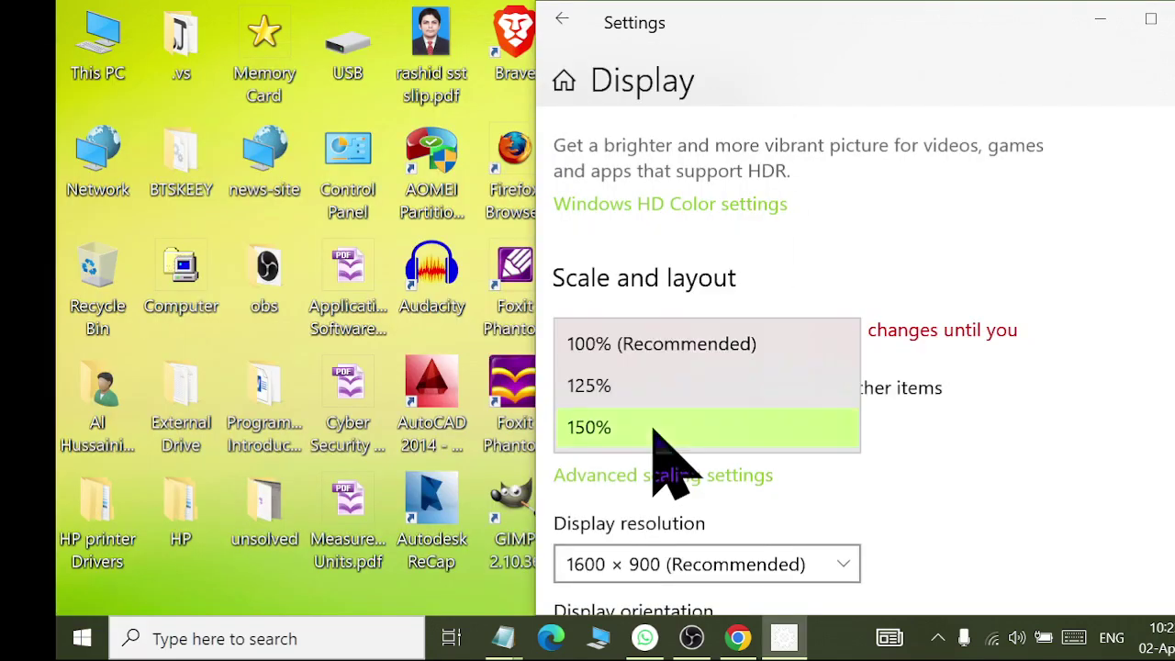
click(657, 354)
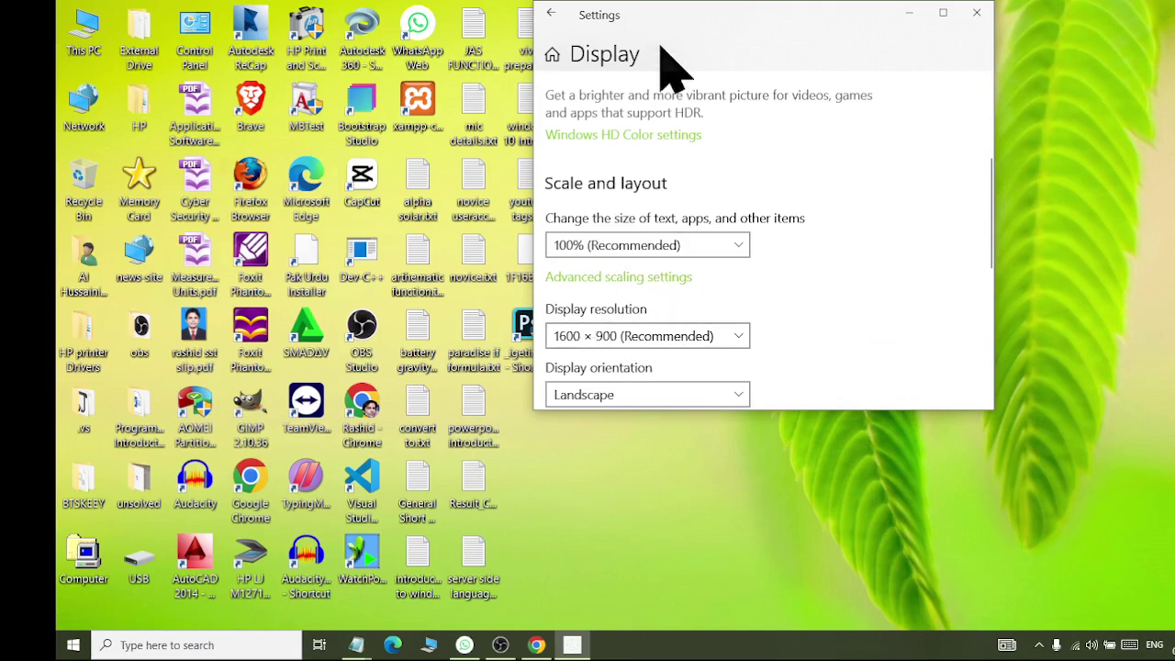
- Move Settings lower right, then try and keep resolutions 1440 × 900 and 1366 × 768
drag(681, 13, 860, 71)
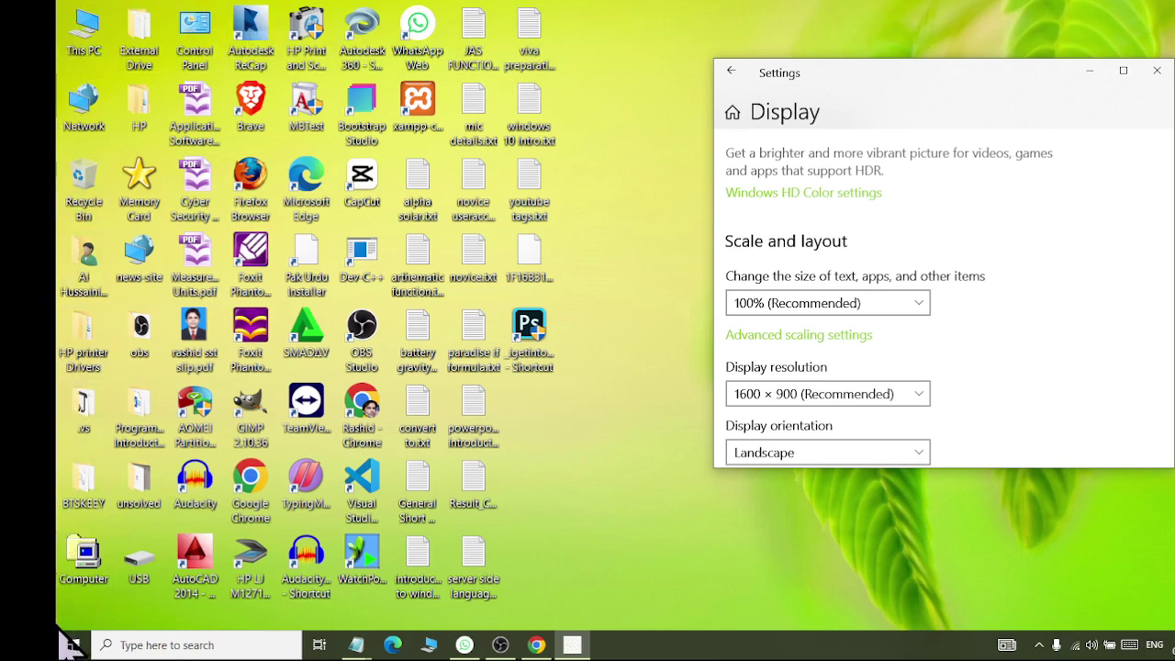
click(887, 394)
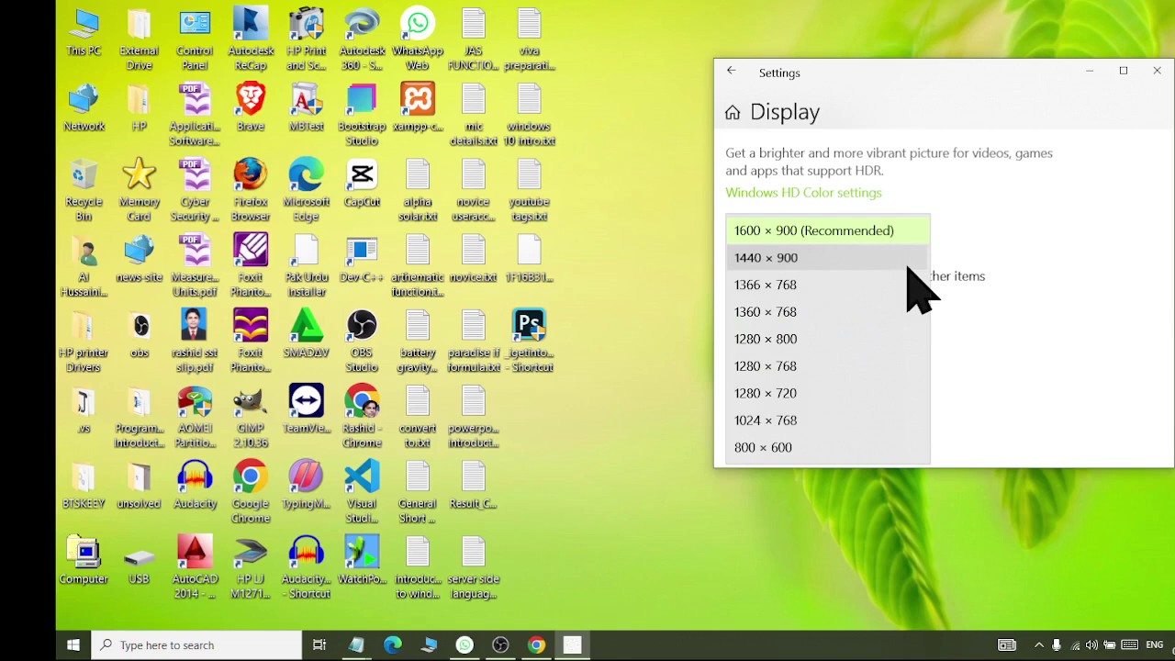
click(908, 265)
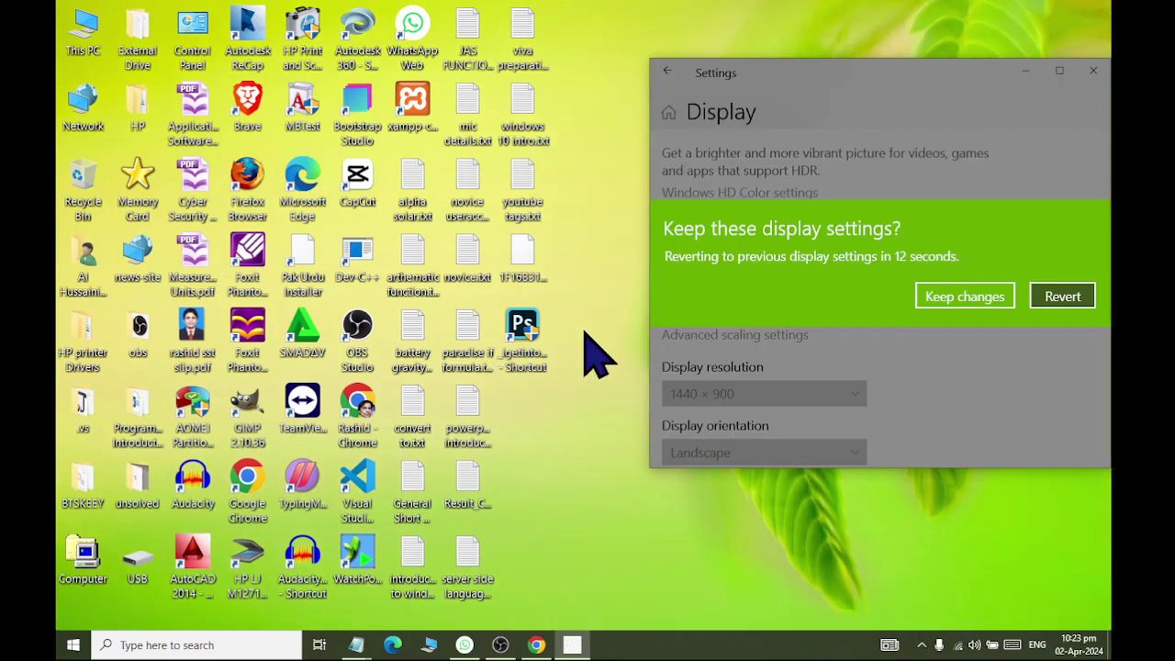
click(962, 295)
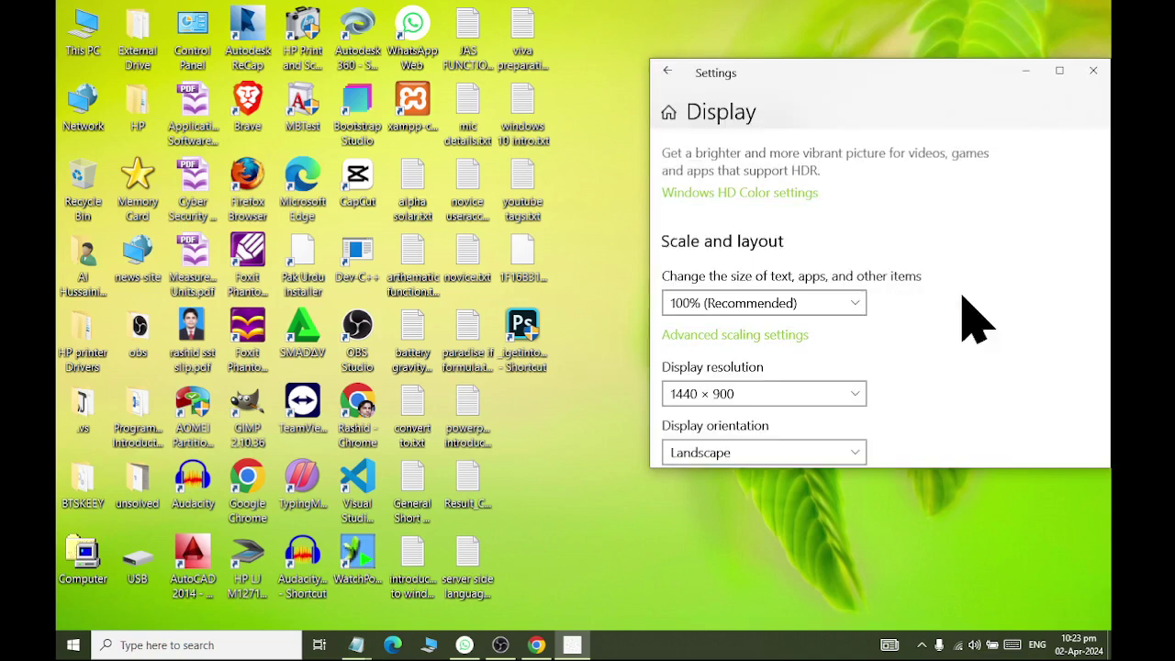
click(810, 395)
click(702, 285)
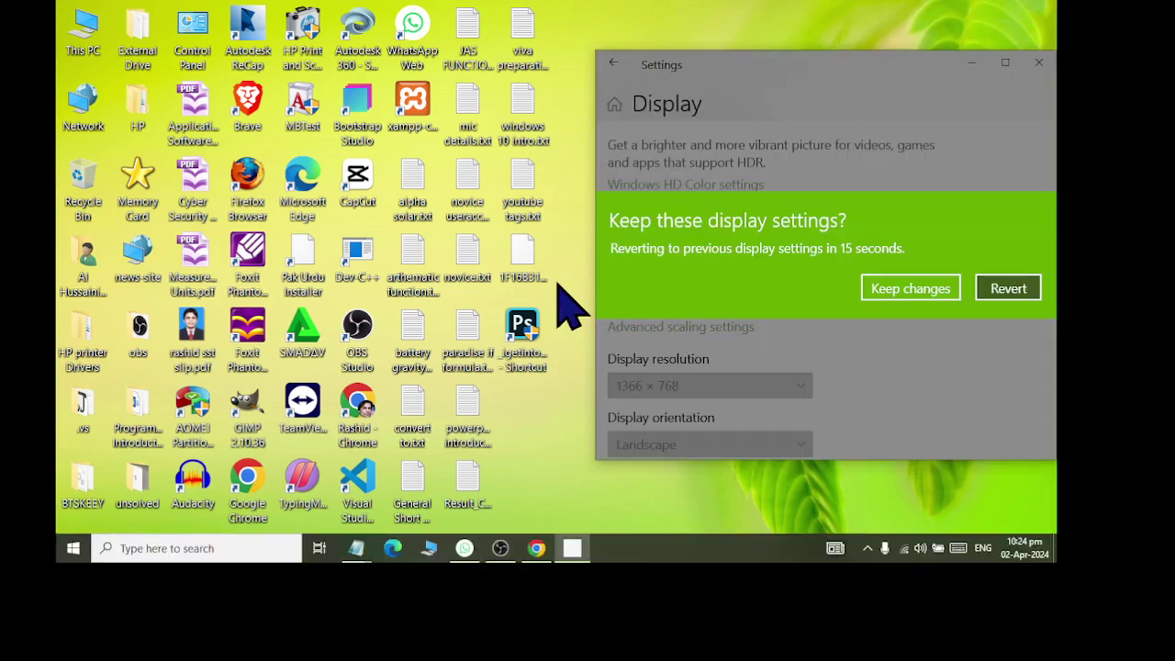
click(896, 292)
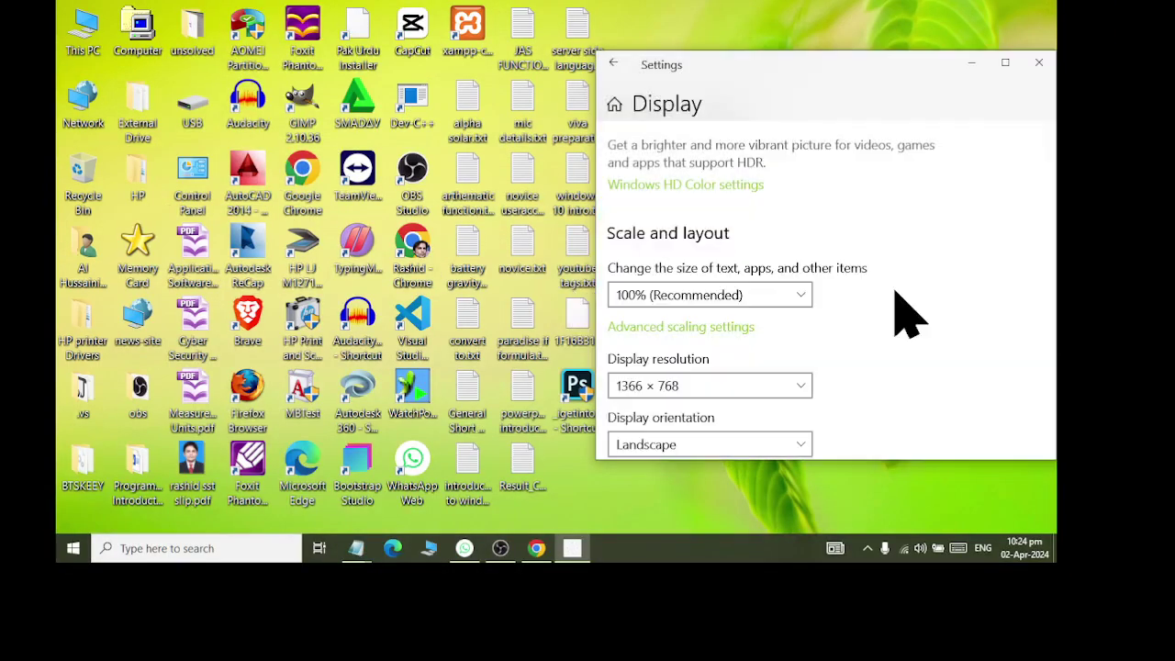
- Leave scaling at 100%, try 1360 × 768, then keep 1280 × 800 resolution
click(787, 295)
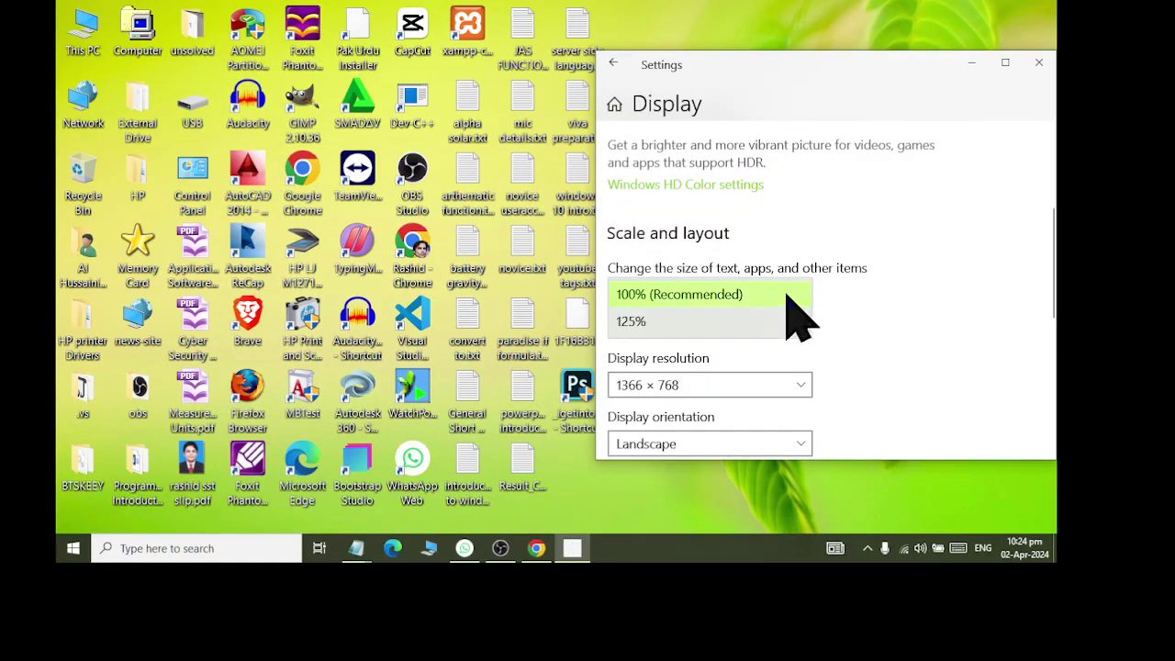
click(863, 345)
click(785, 386)
click(740, 311)
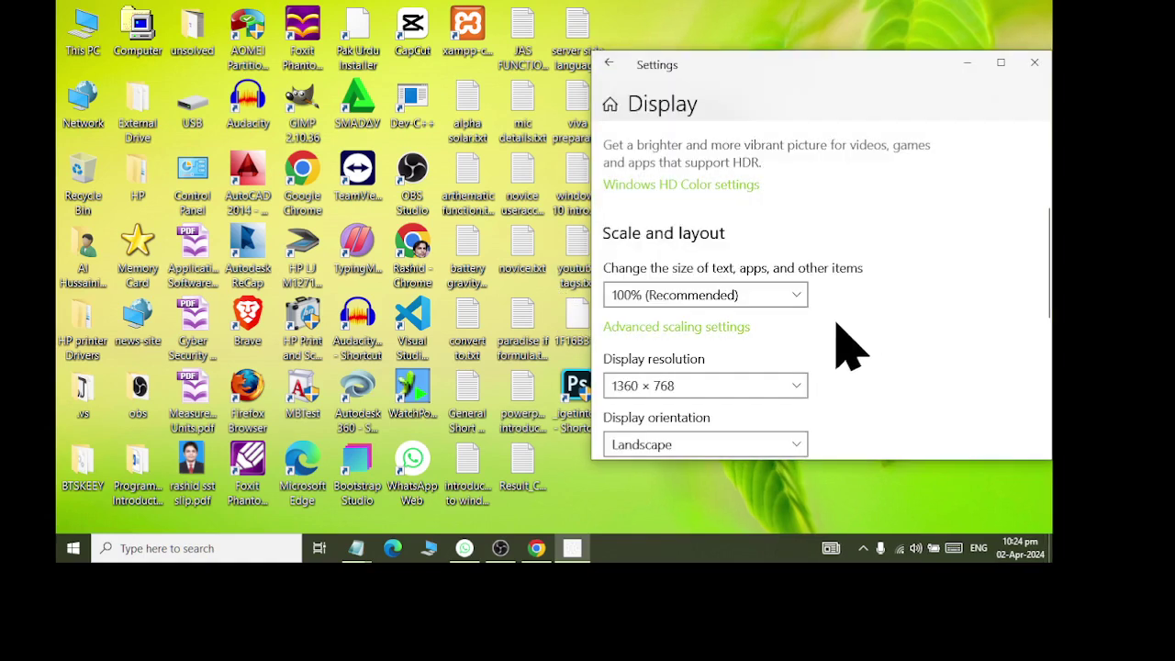
click(735, 386)
click(644, 330)
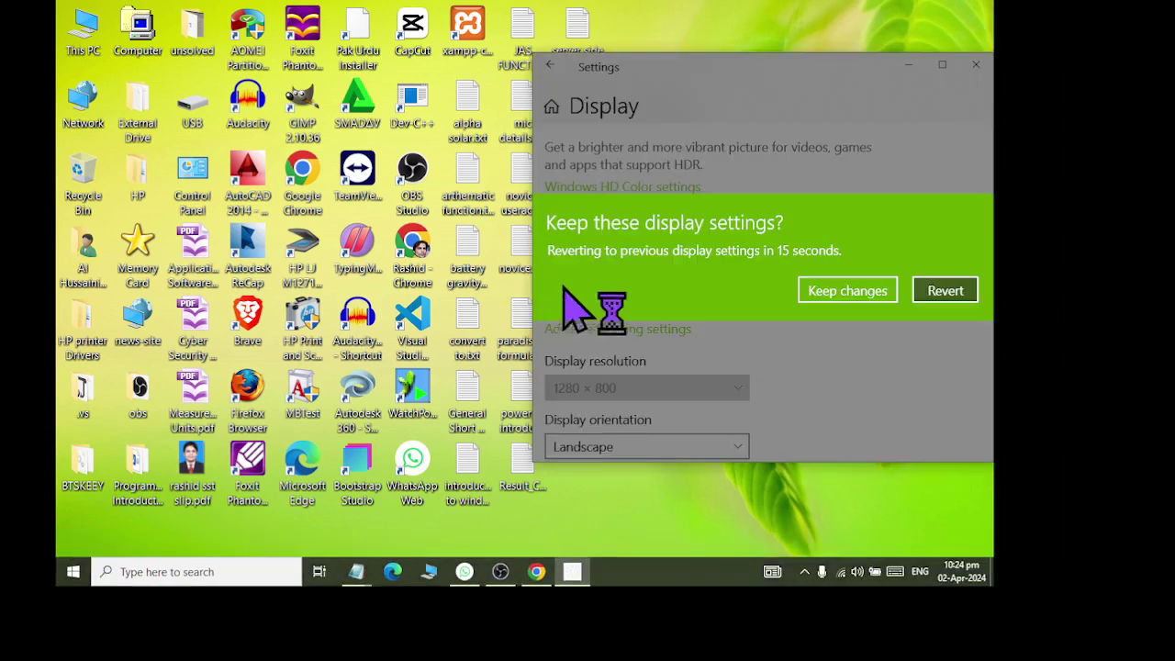
click(826, 292)
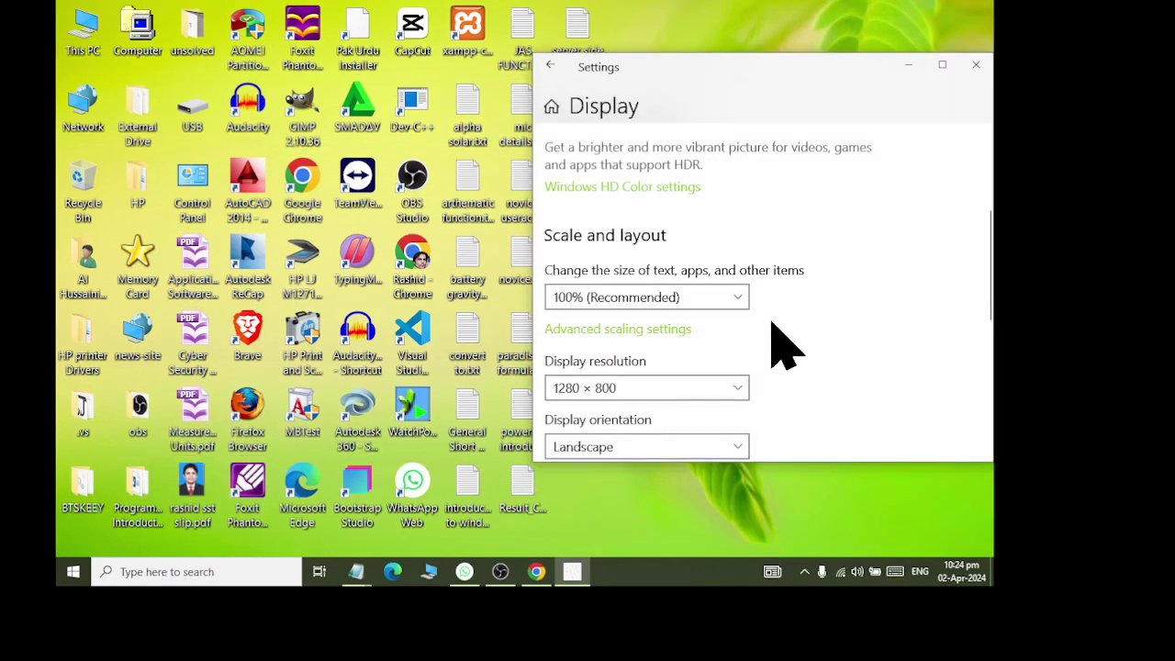
click(61, 577)
click(60, 577)
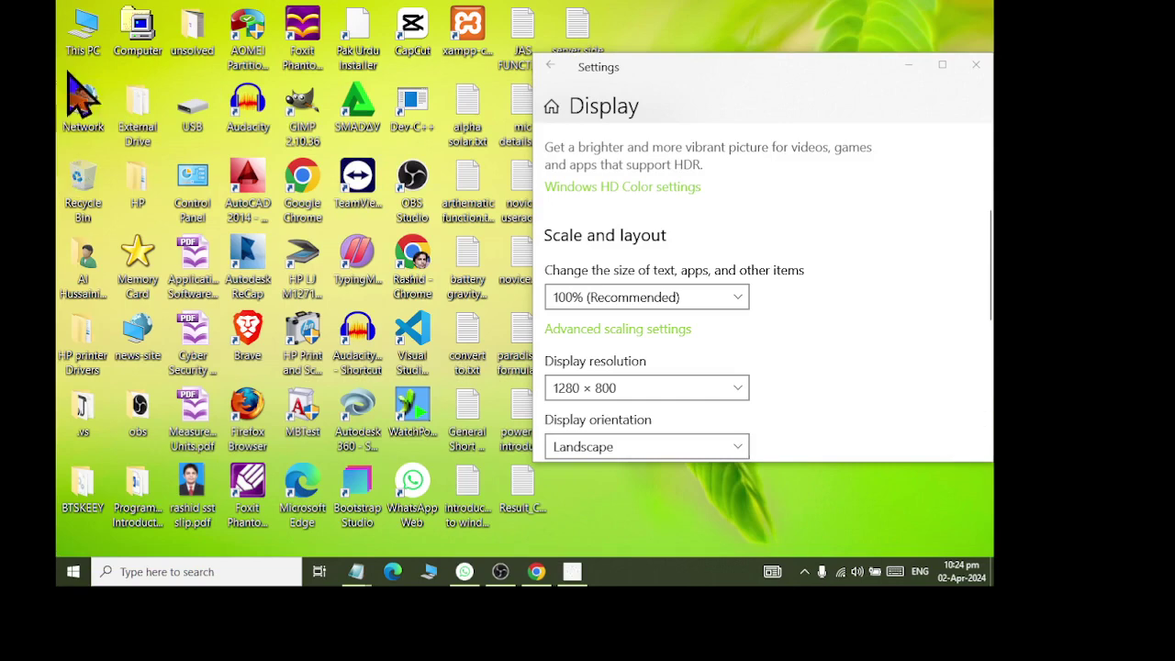
double_click(84, 30)
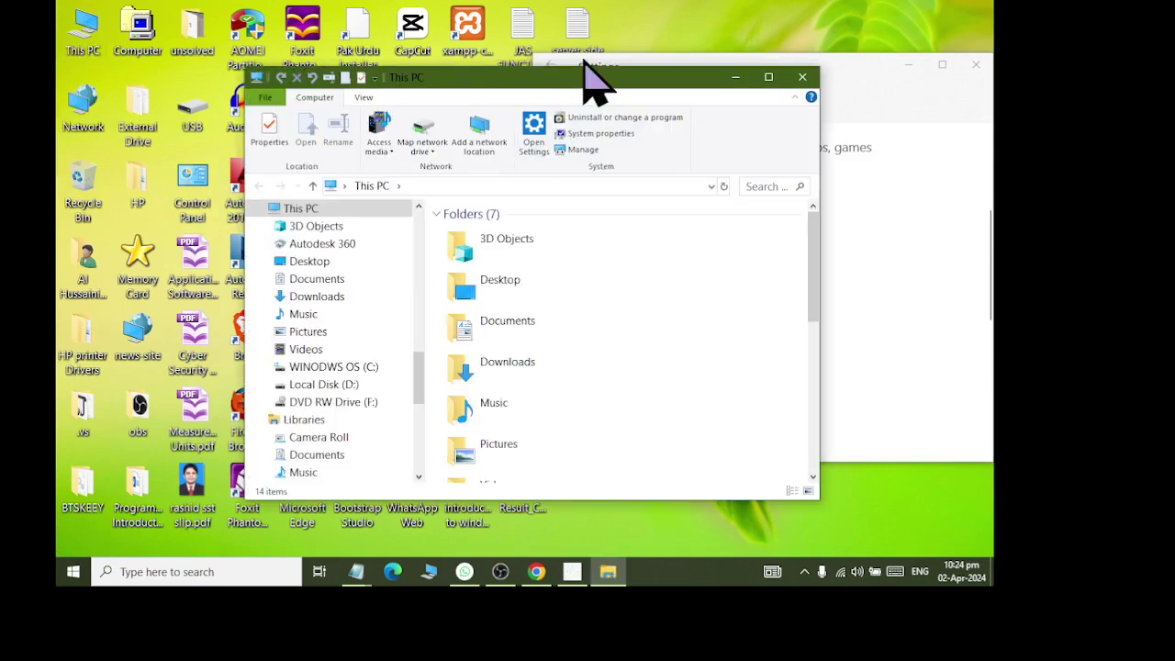
double_click(491, 80)
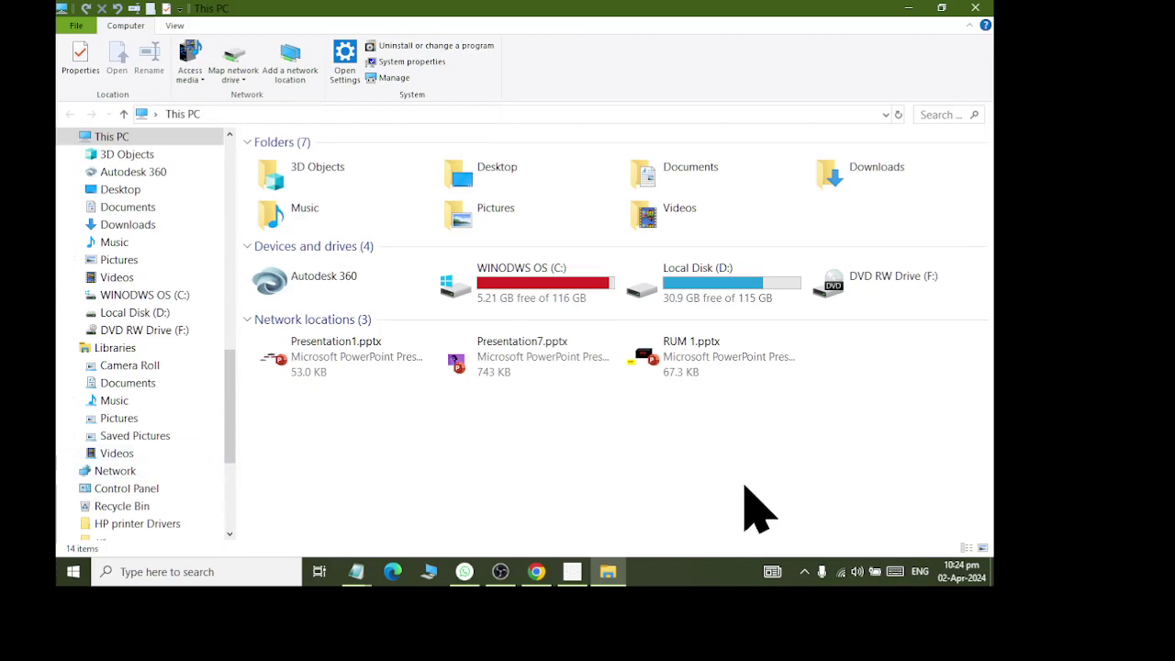
click(975, 9)
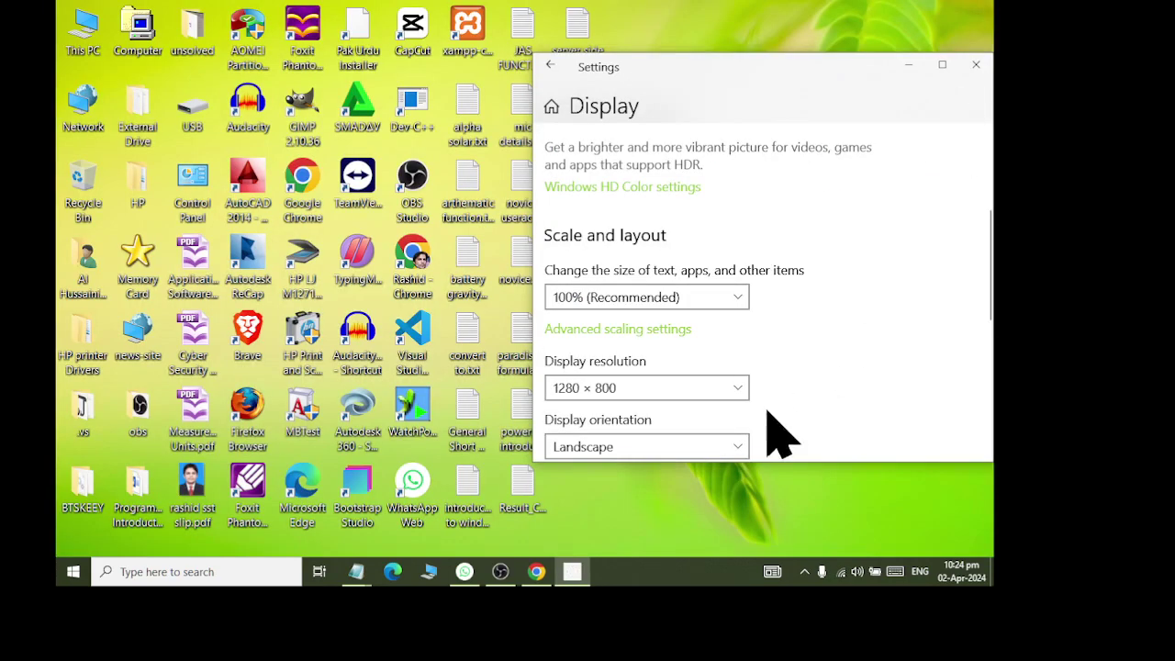
scroll(777, 427, down, 4)
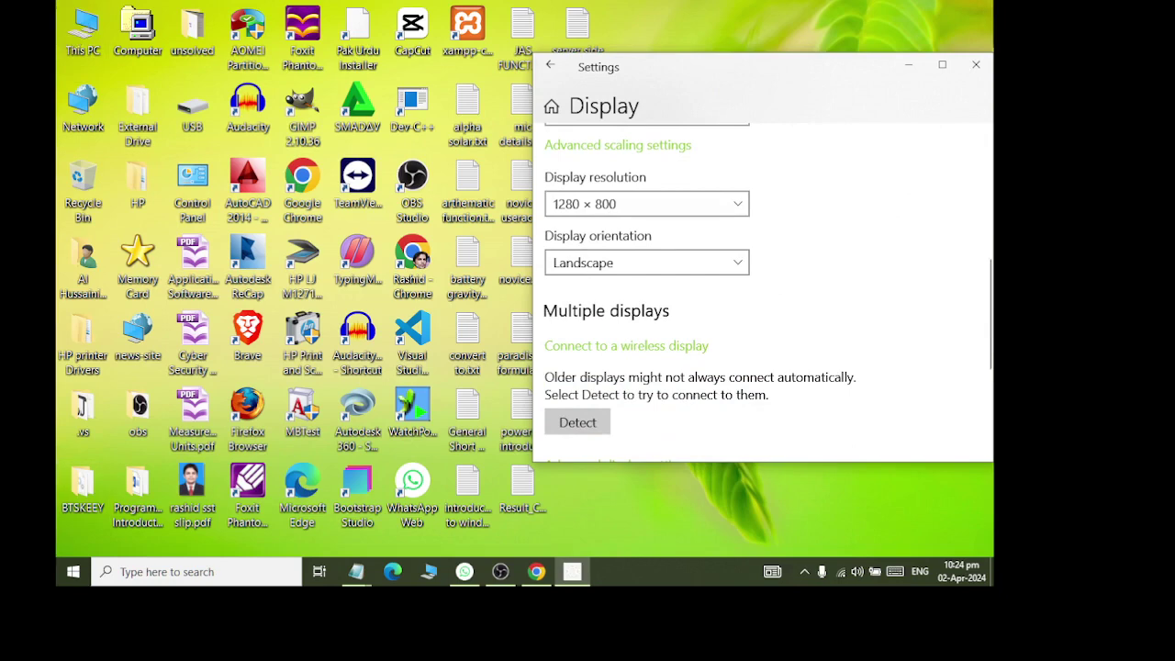
click(588, 268)
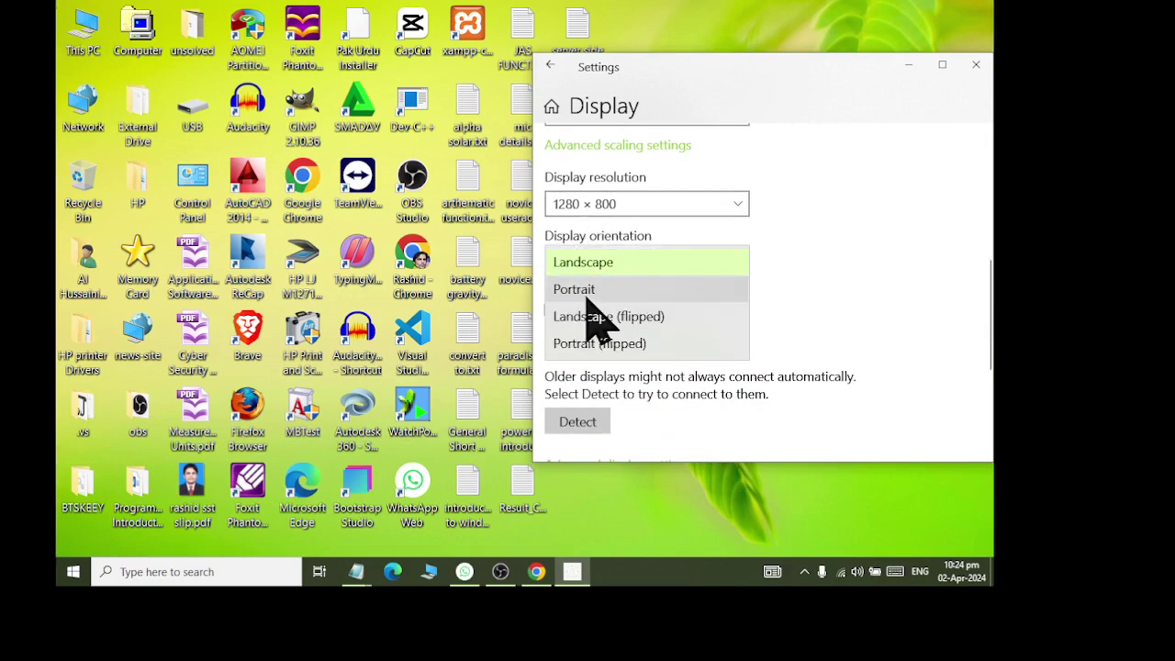
click(586, 292)
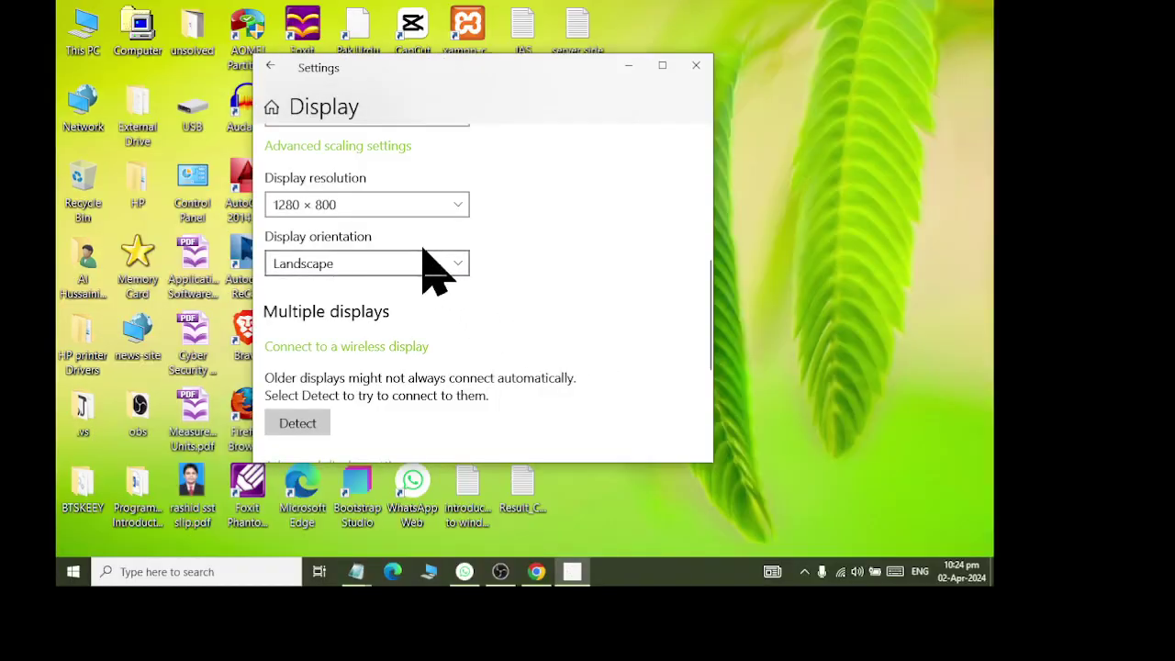
scroll(431, 285, down, 1)
scroll(418, 303, down, 4)
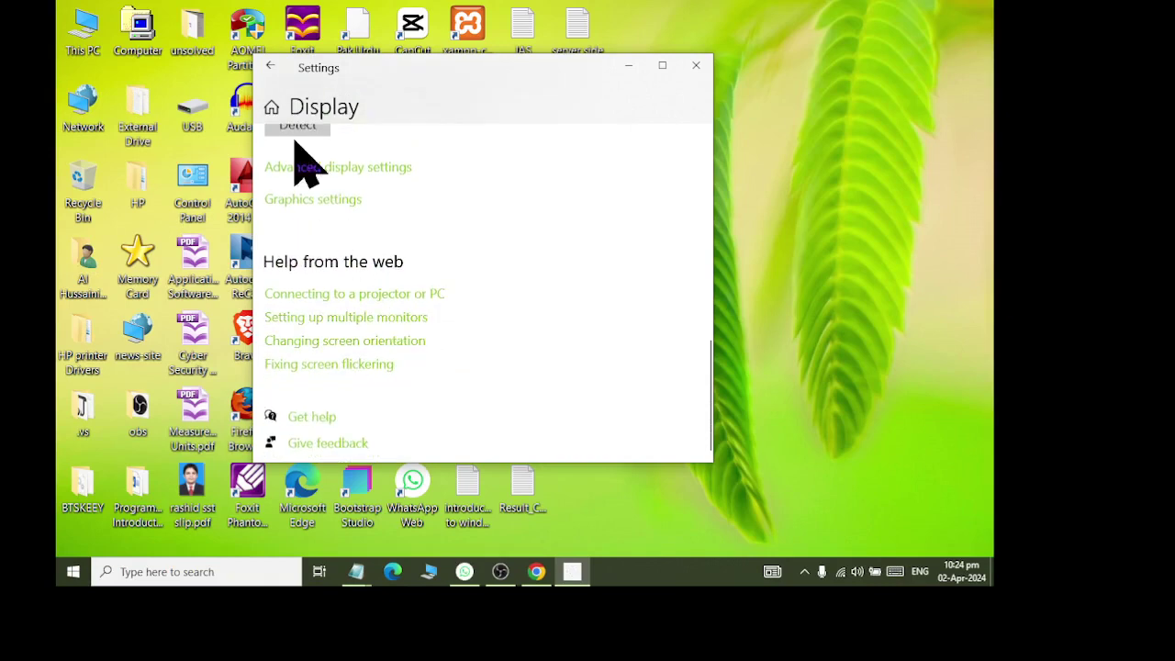
- Open the Sound page and set the master volume to 100 from the taskbar speaker
click(269, 69)
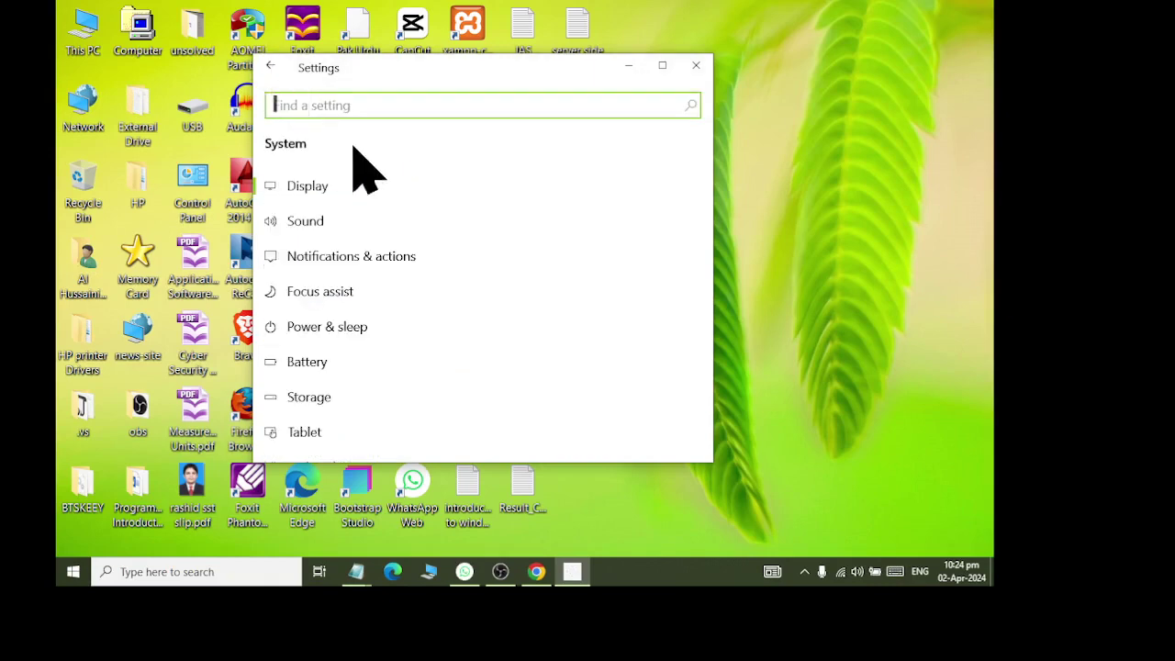
click(361, 230)
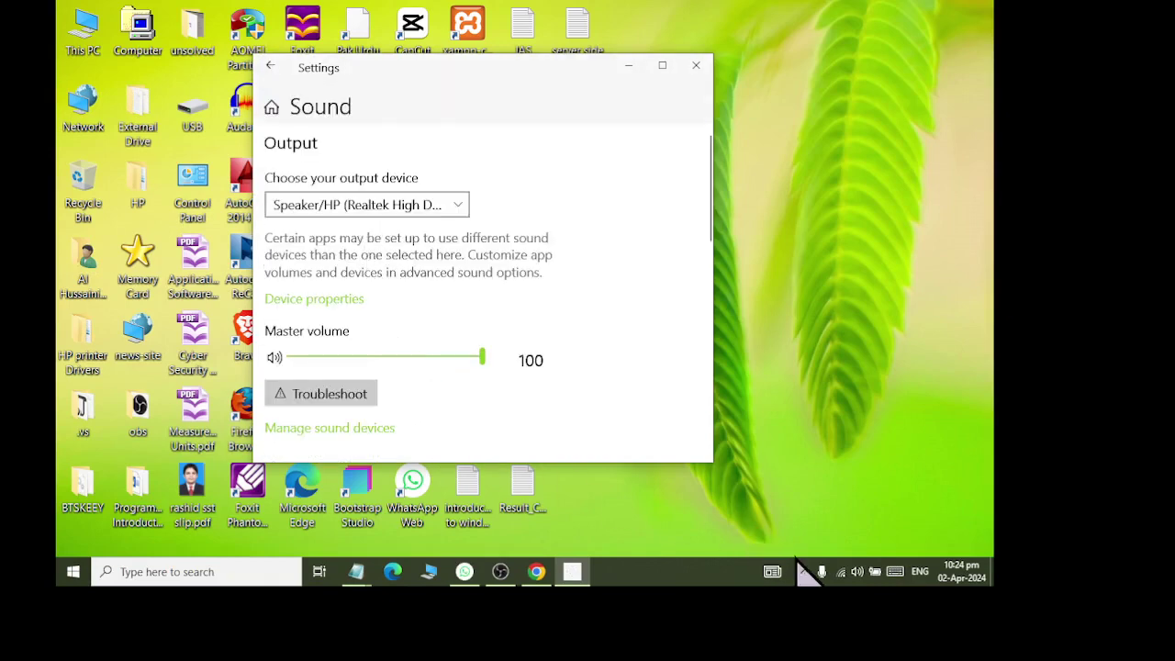
click(857, 571)
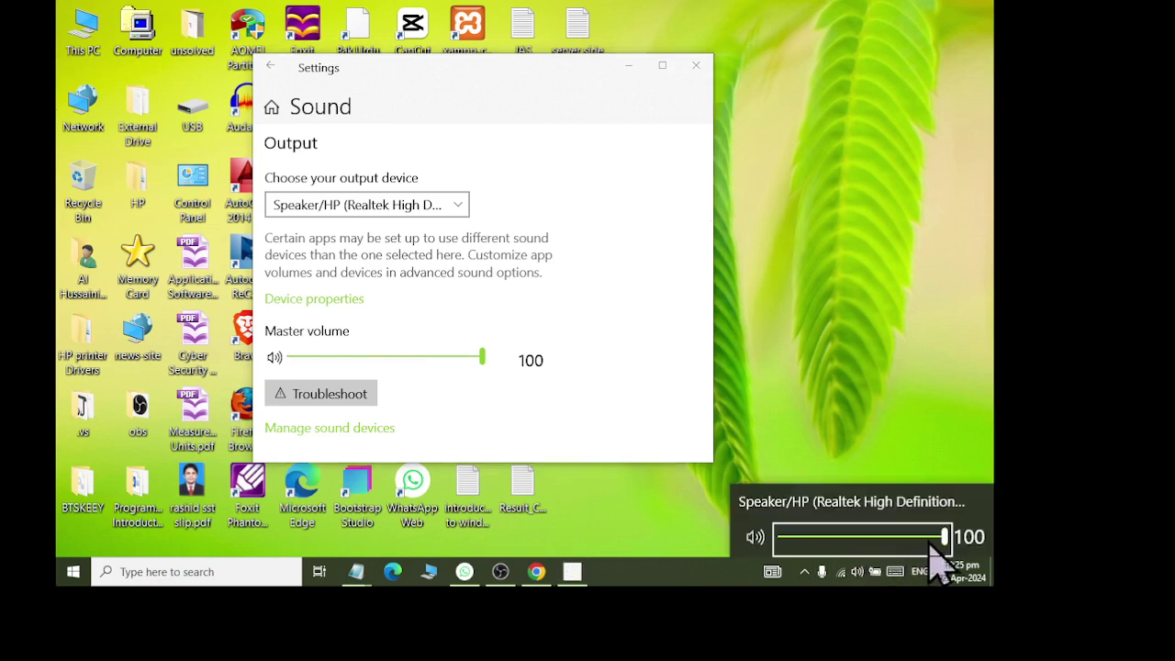
mouse_move(944, 536)
mouse_down()
mouse_move(874, 537)
mouse_move(955, 540)
mouse_up()
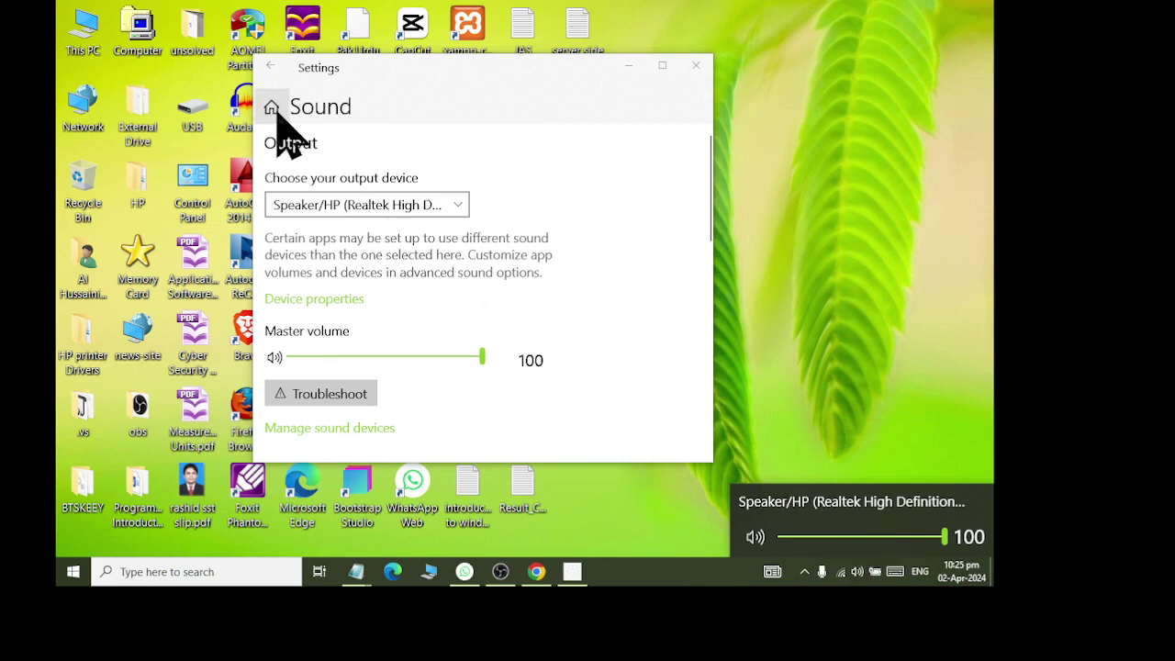
- Open Notifications & actions, stretch the window to full height, and scroll through its options
click(270, 66)
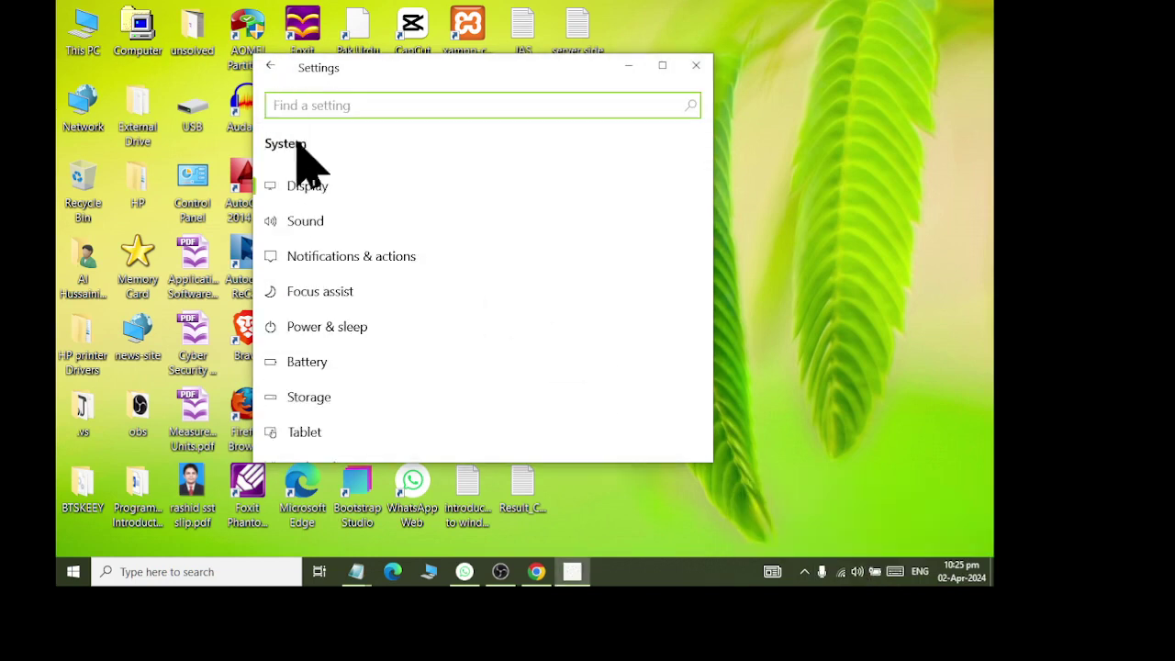
click(298, 249)
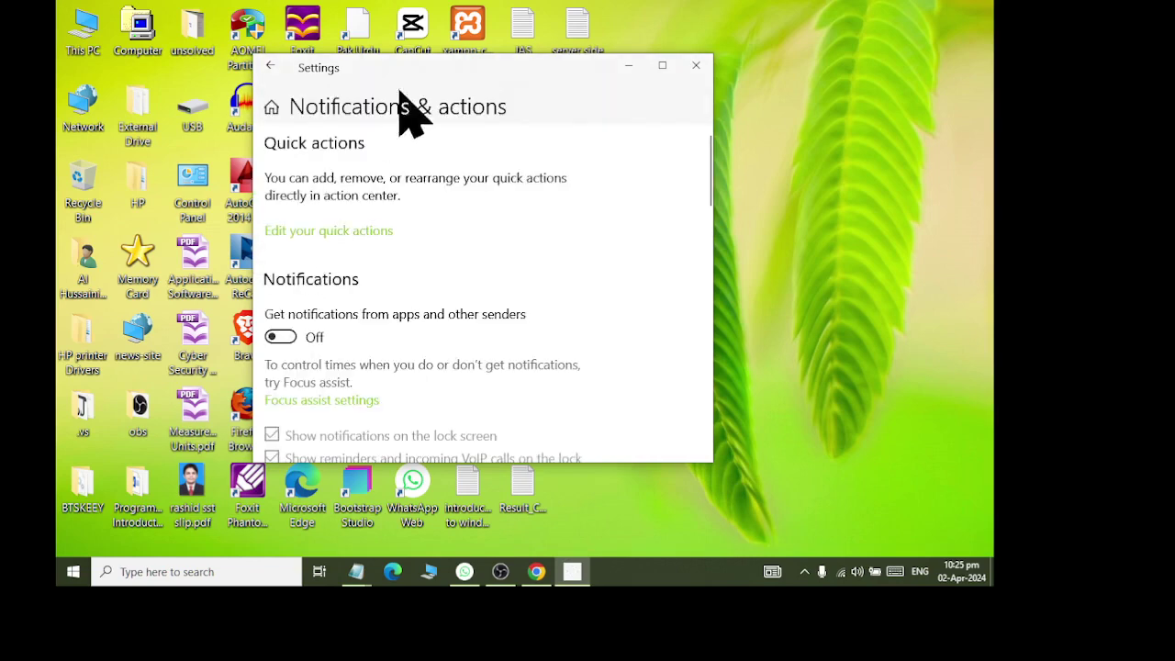
drag(596, 464, 596, 520)
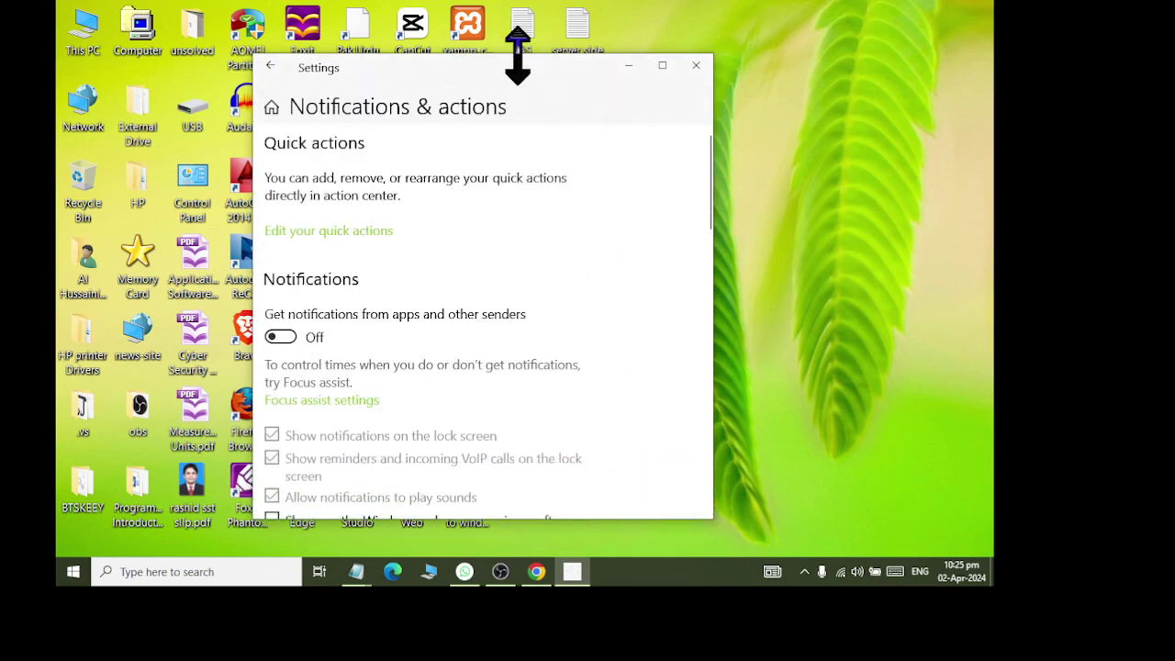
drag(517, 52, 521, 1)
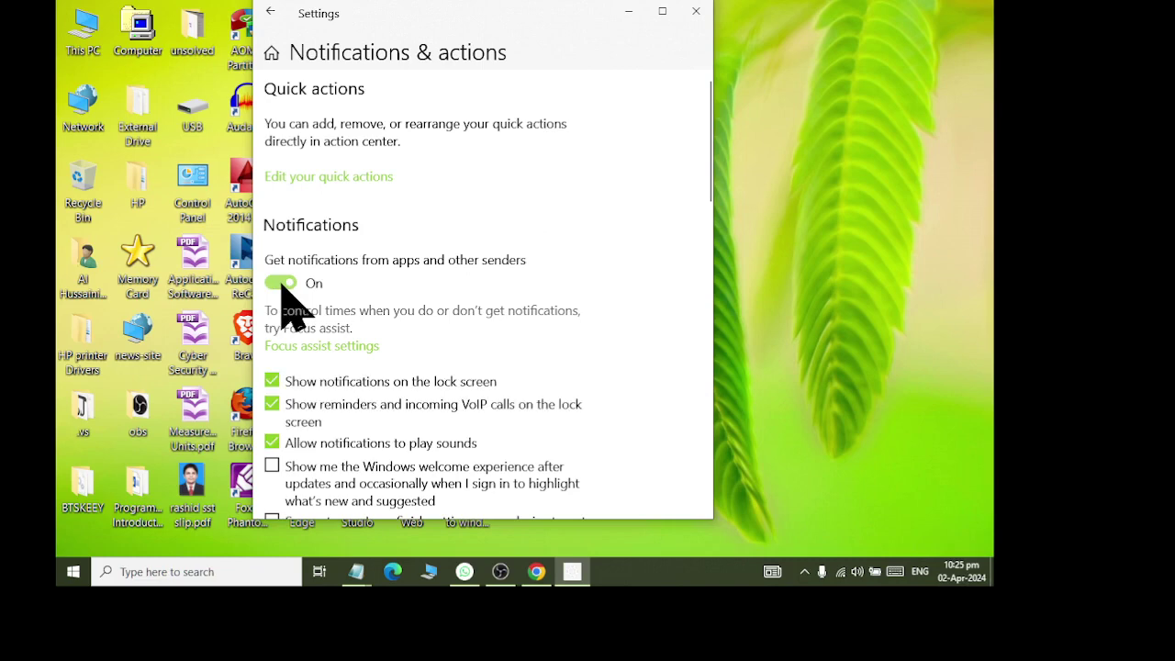
scroll(287, 303, down, 5)
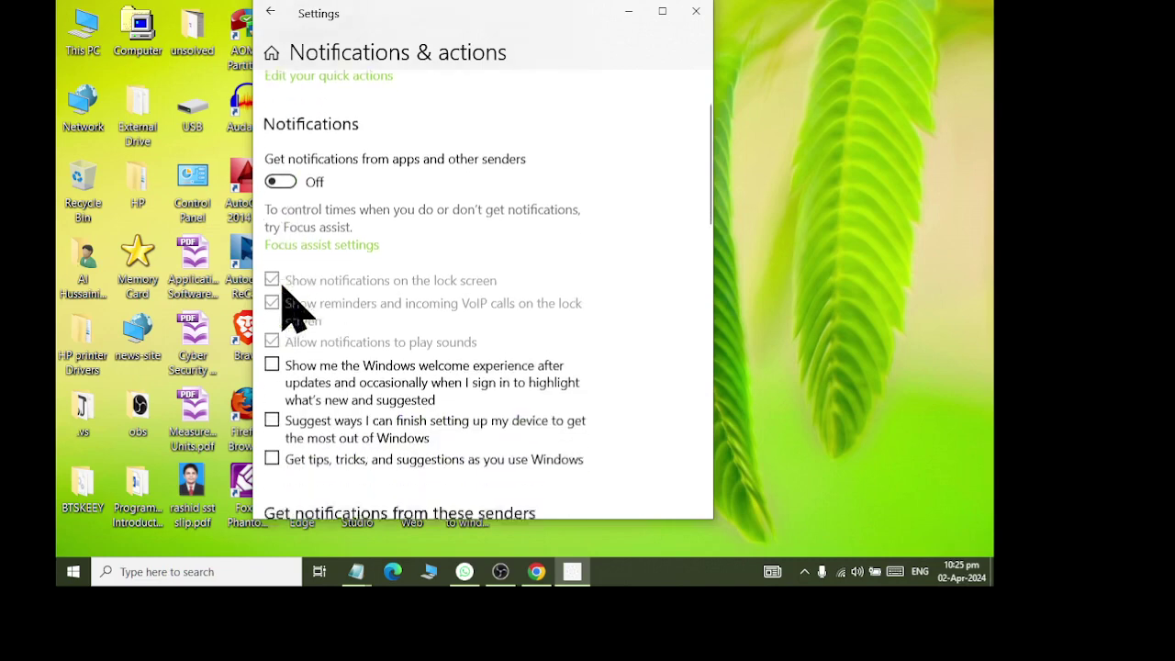
scroll(284, 287, down, 10)
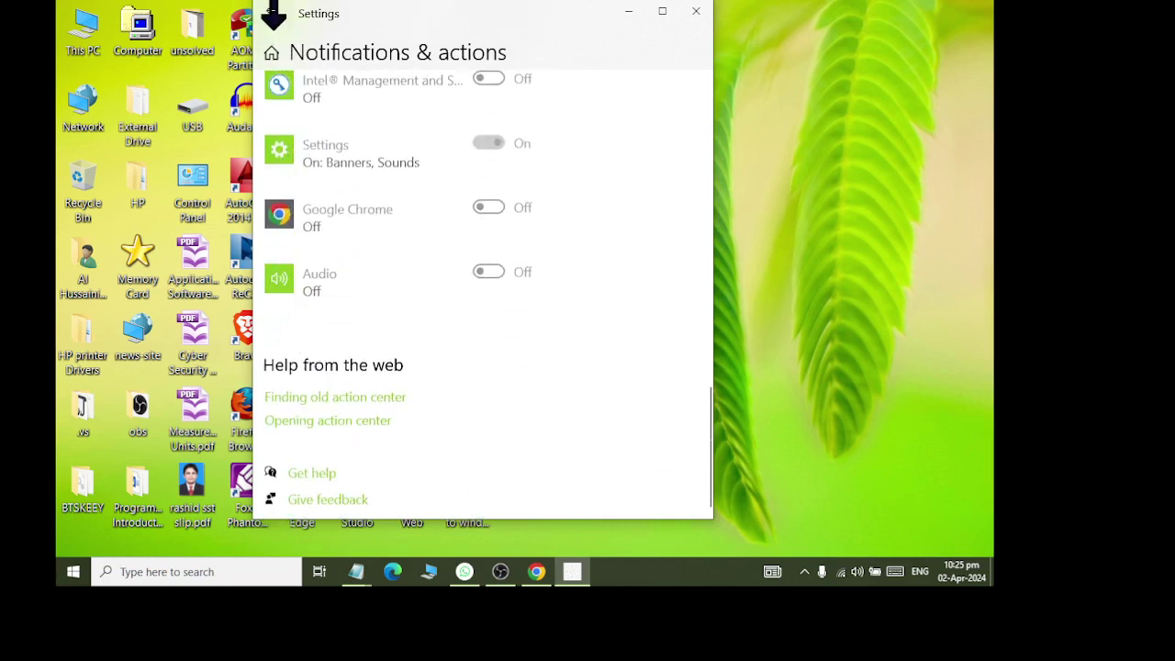
- Open Focus assist and review its priority list before returning to the Focus assist page
click(271, 12)
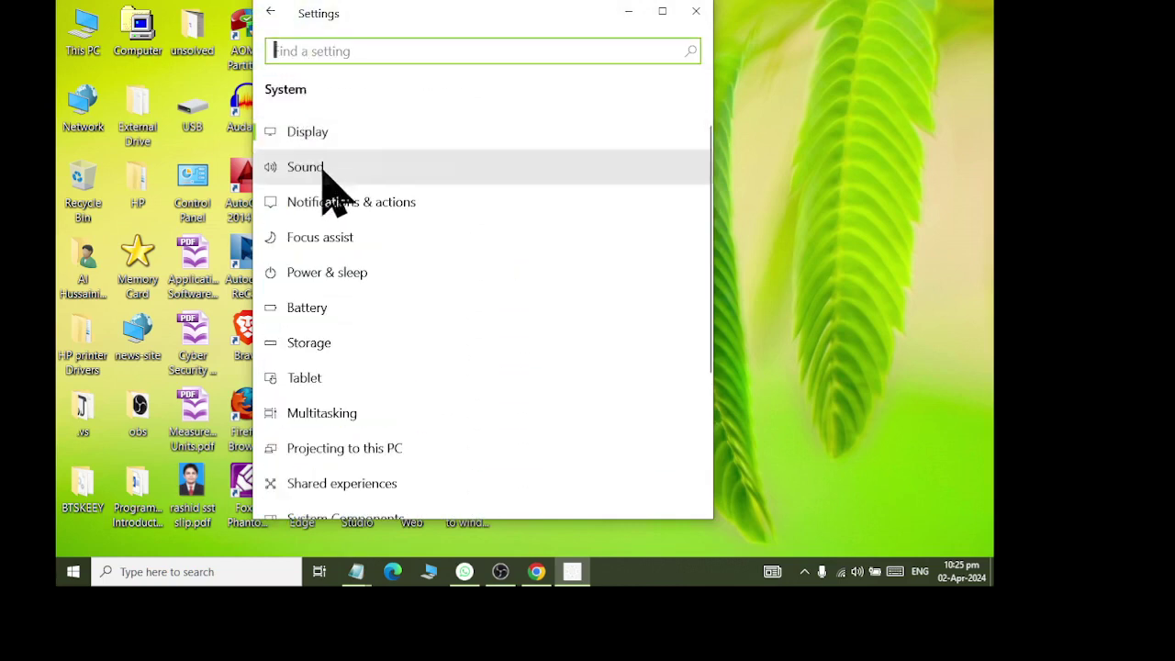
click(334, 243)
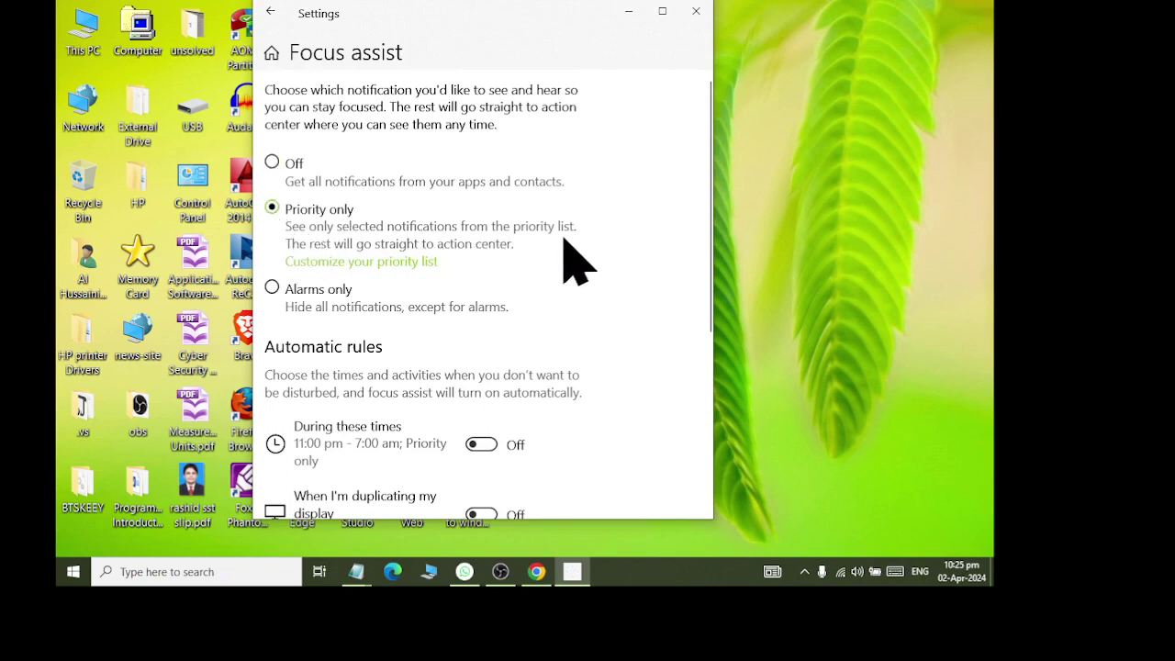
click(411, 264)
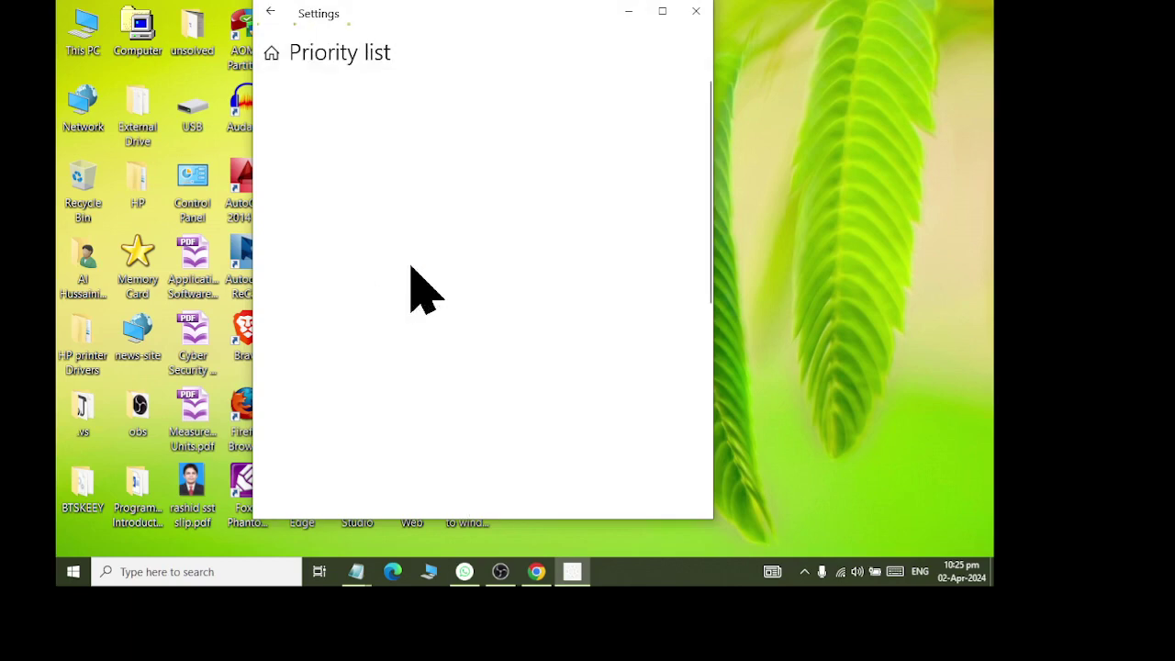
scroll(440, 262, down, 3)
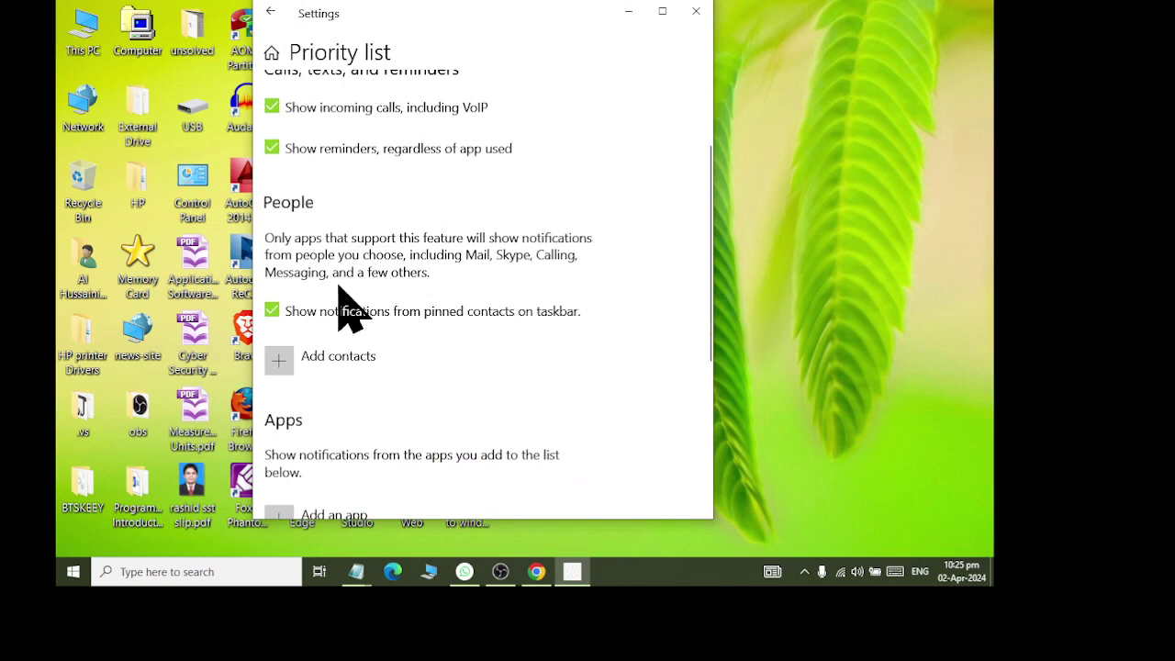
scroll(341, 317, down, 6)
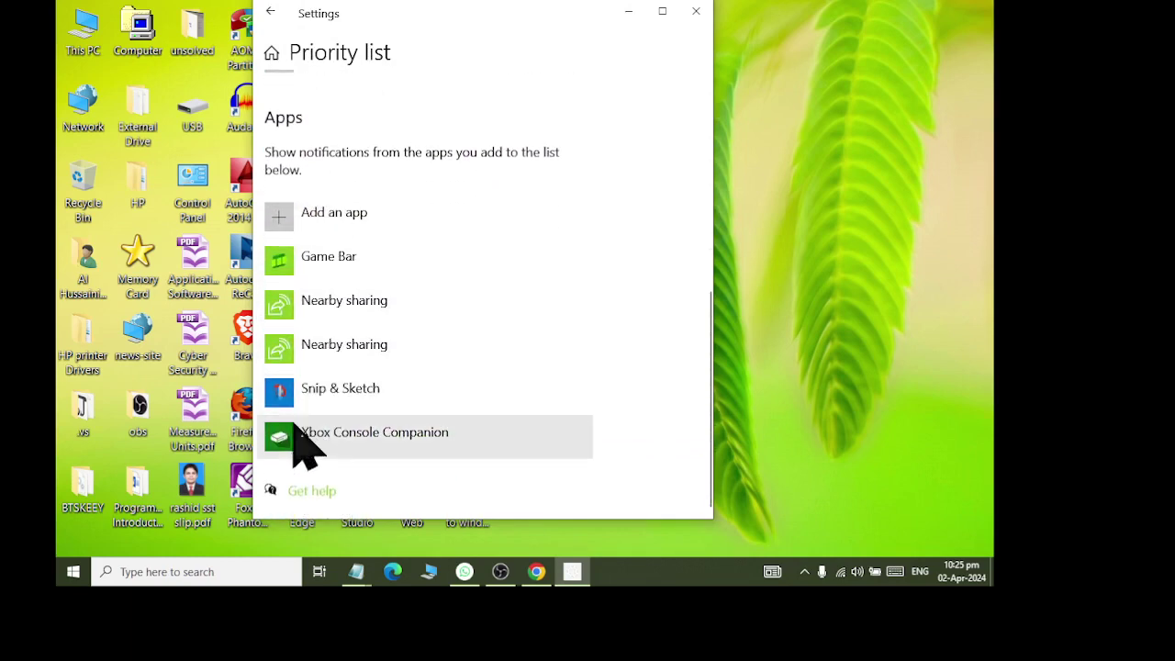
scroll(302, 448, up, 10)
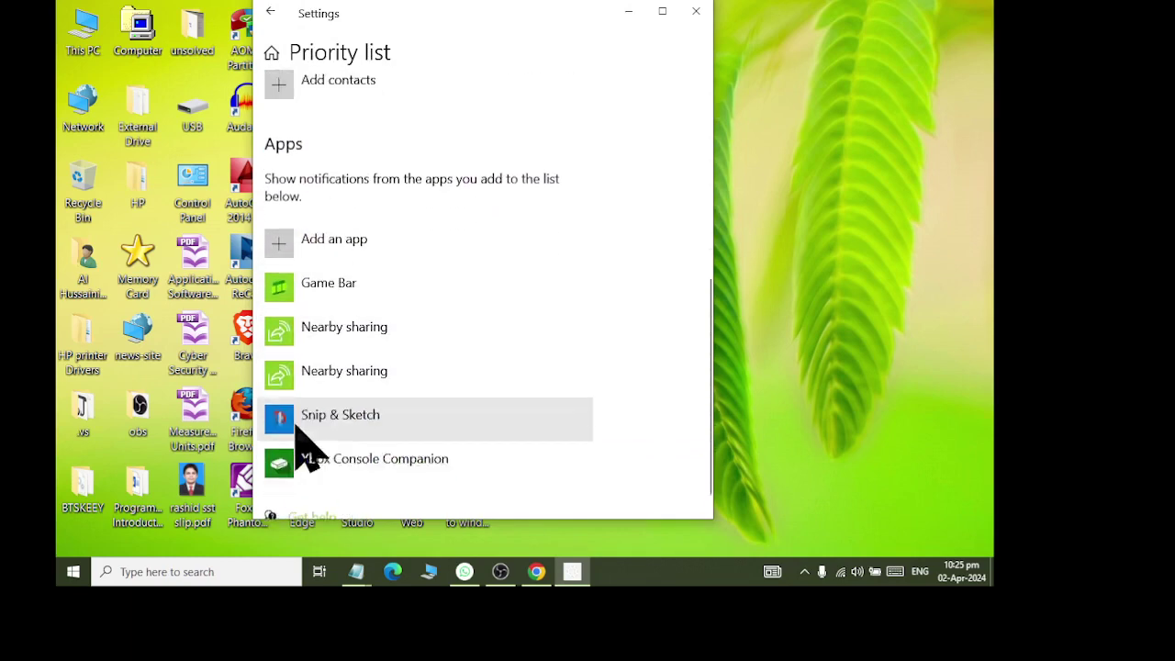
click(270, 14)
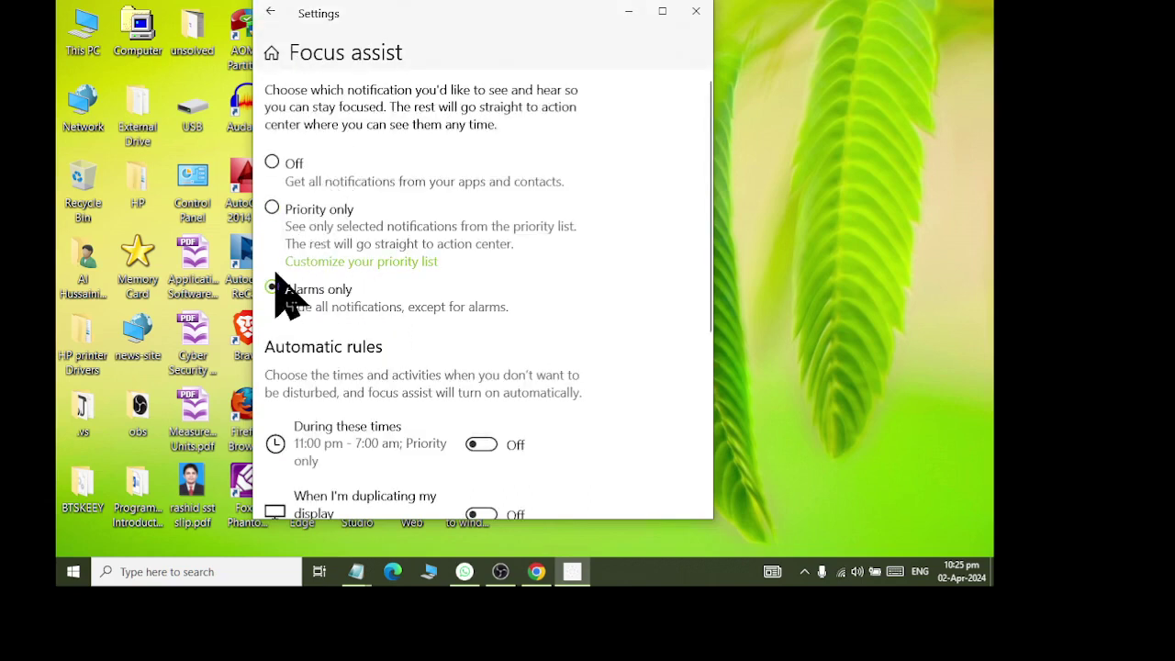
- Switch the 'During these times' focus rule off and go back to the System list
scroll(280, 292, down, 2)
scroll(276, 276, up, 2)
scroll(284, 184, down, 4)
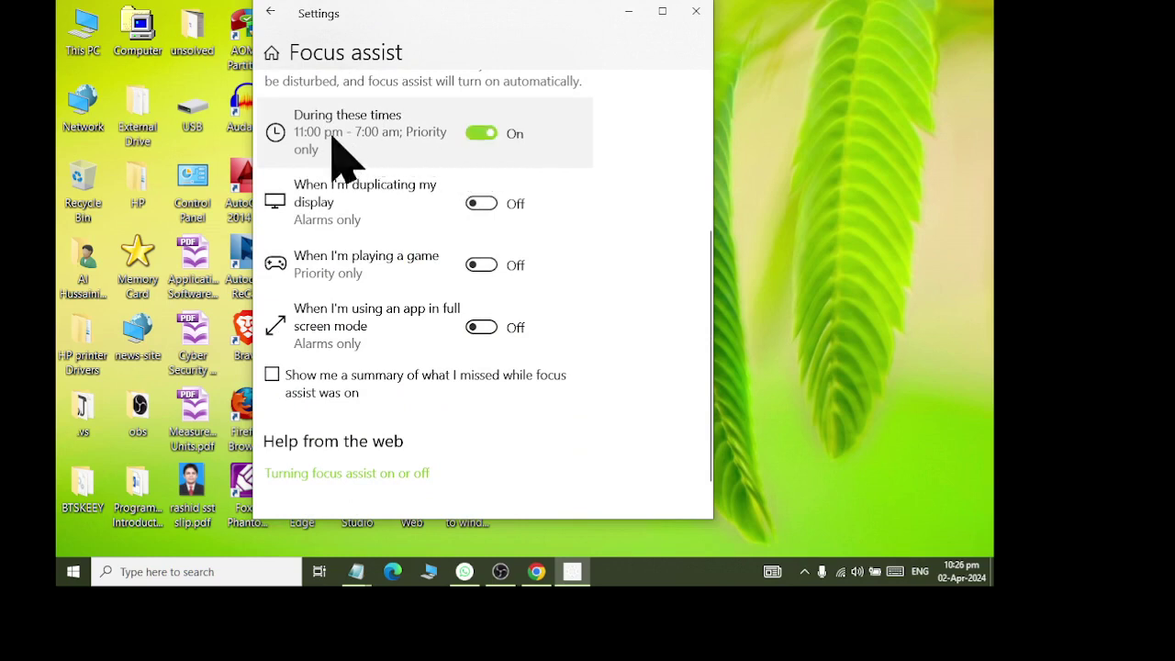
click(474, 132)
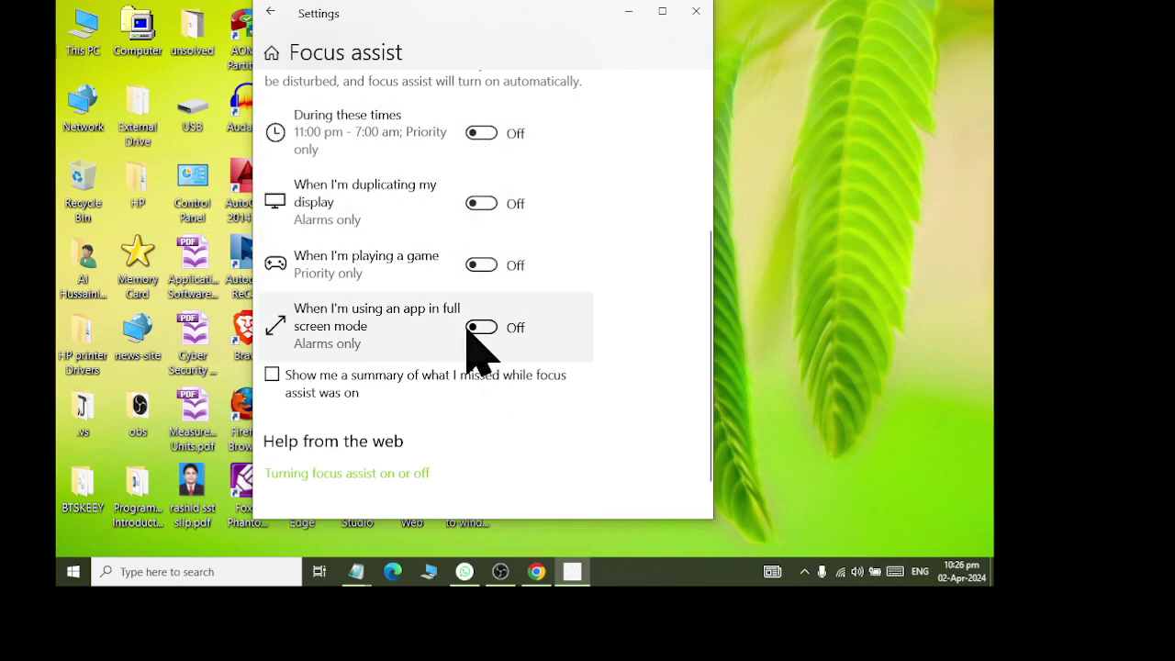
scroll(432, 431, down, 1)
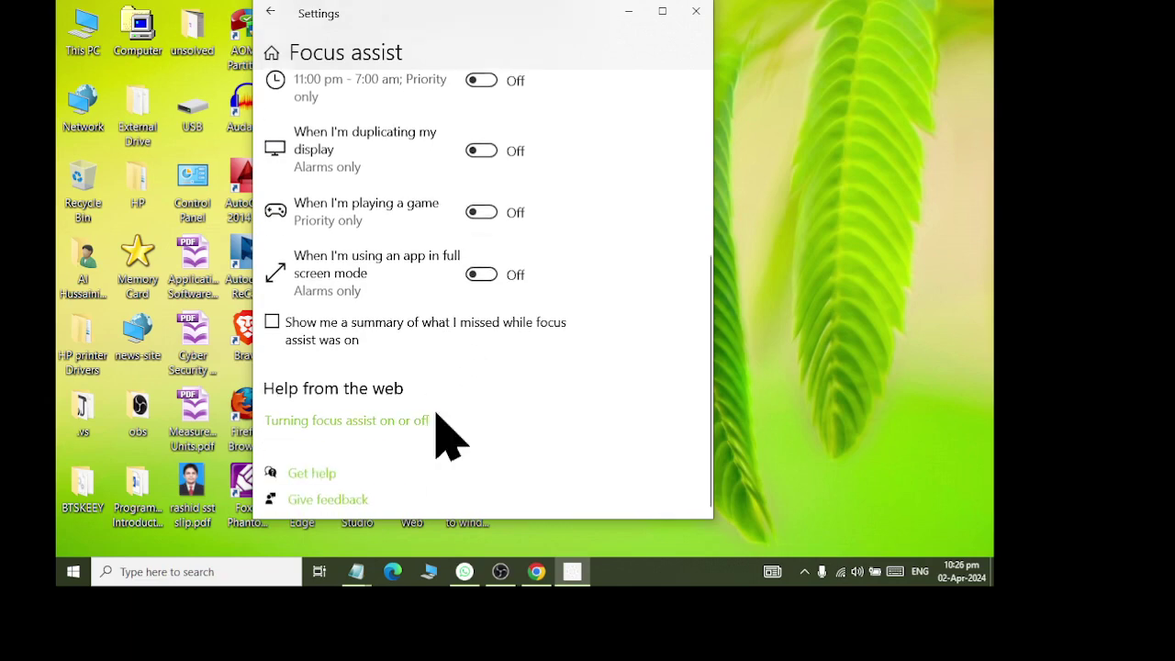
click(270, 11)
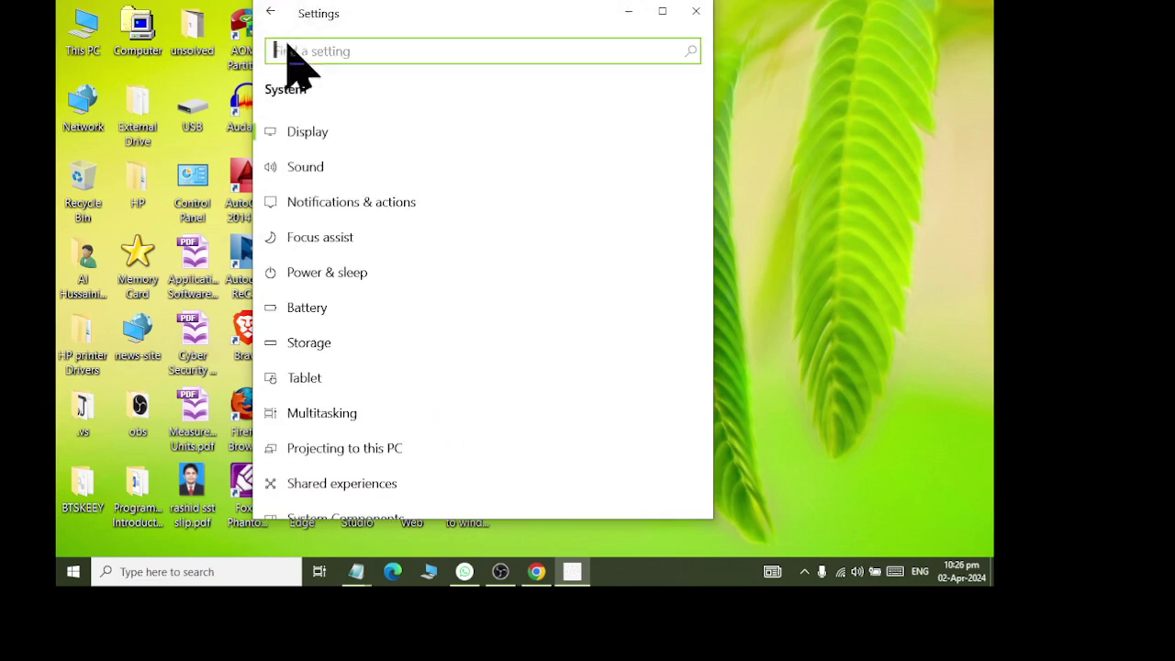
- Open Power & sleep in a taller Settings window and check the tray battery level
click(363, 278)
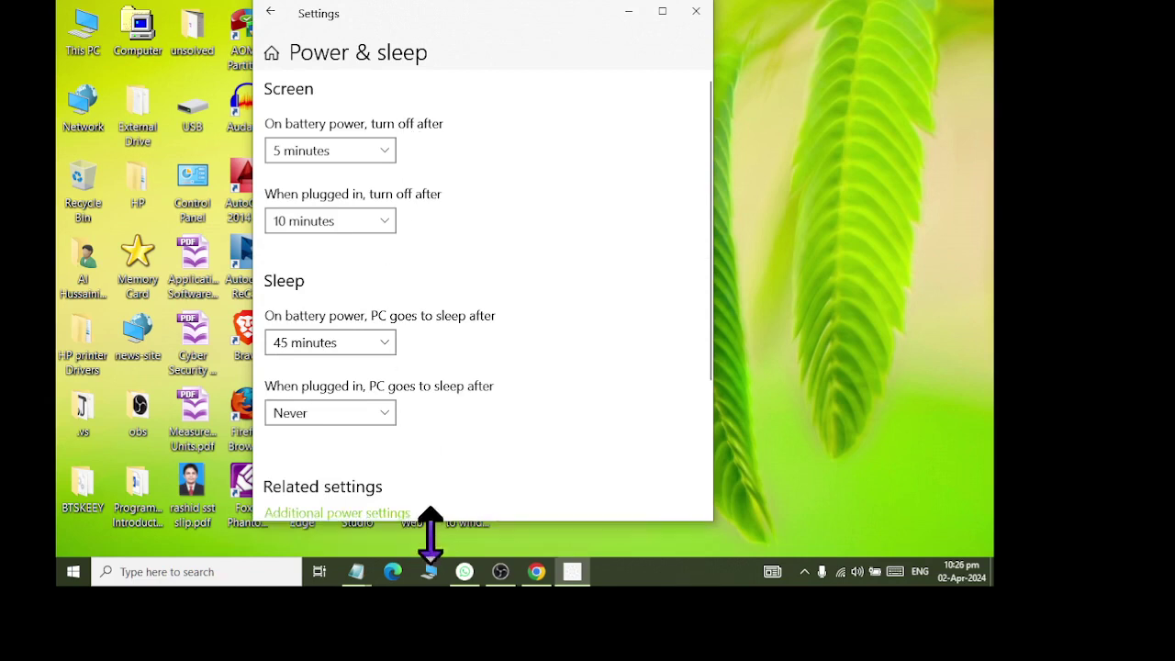
drag(428, 522, 429, 553)
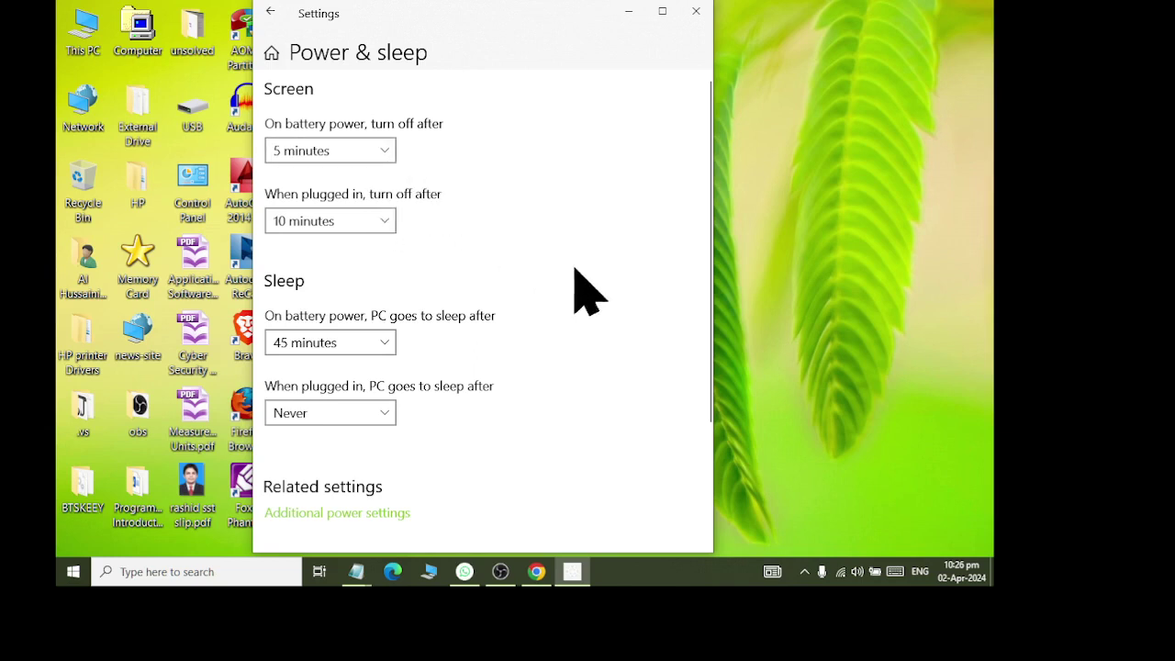
click(877, 572)
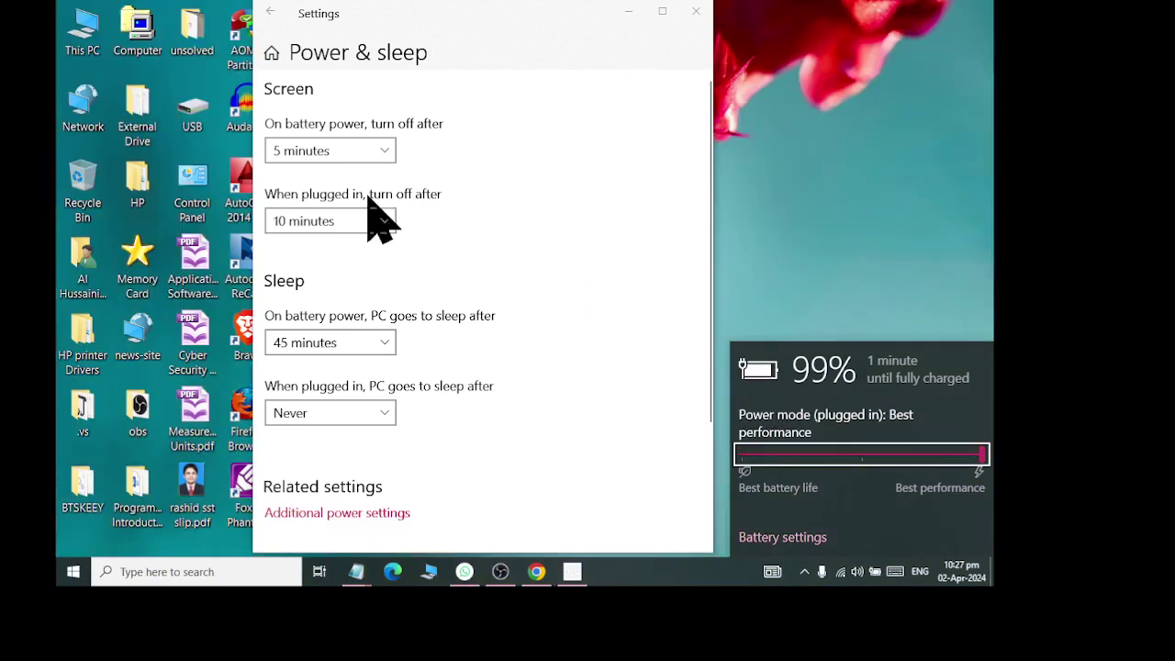
click(339, 82)
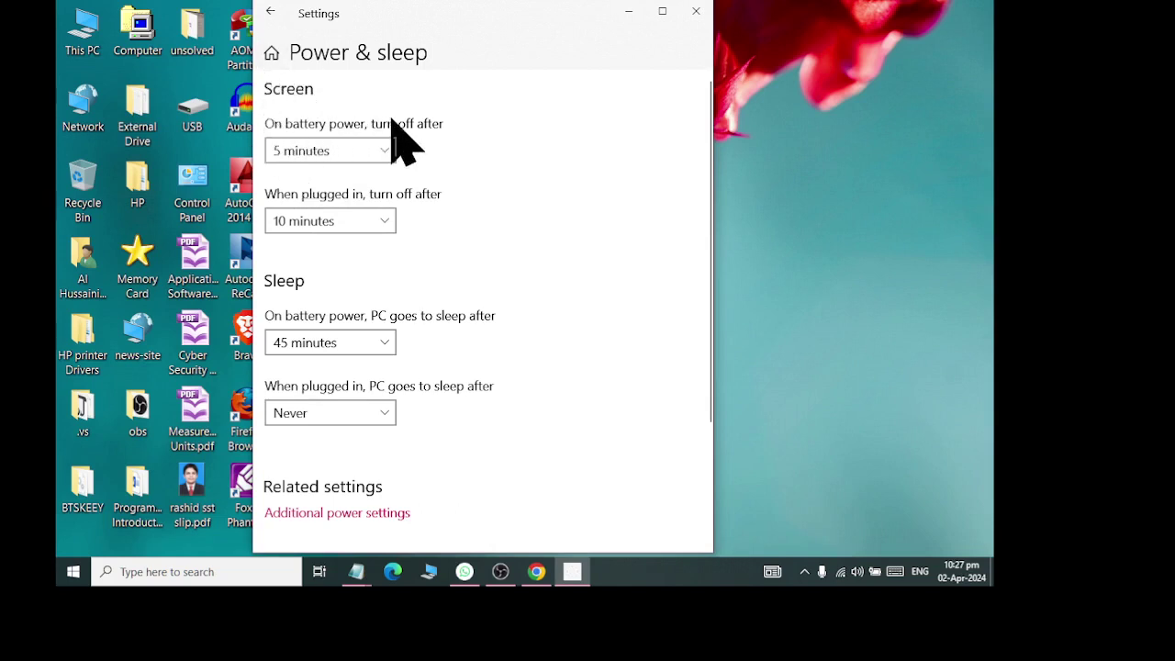
- Review the on-battery and plugged-in screen and sleep timeout choices without changing them
click(363, 152)
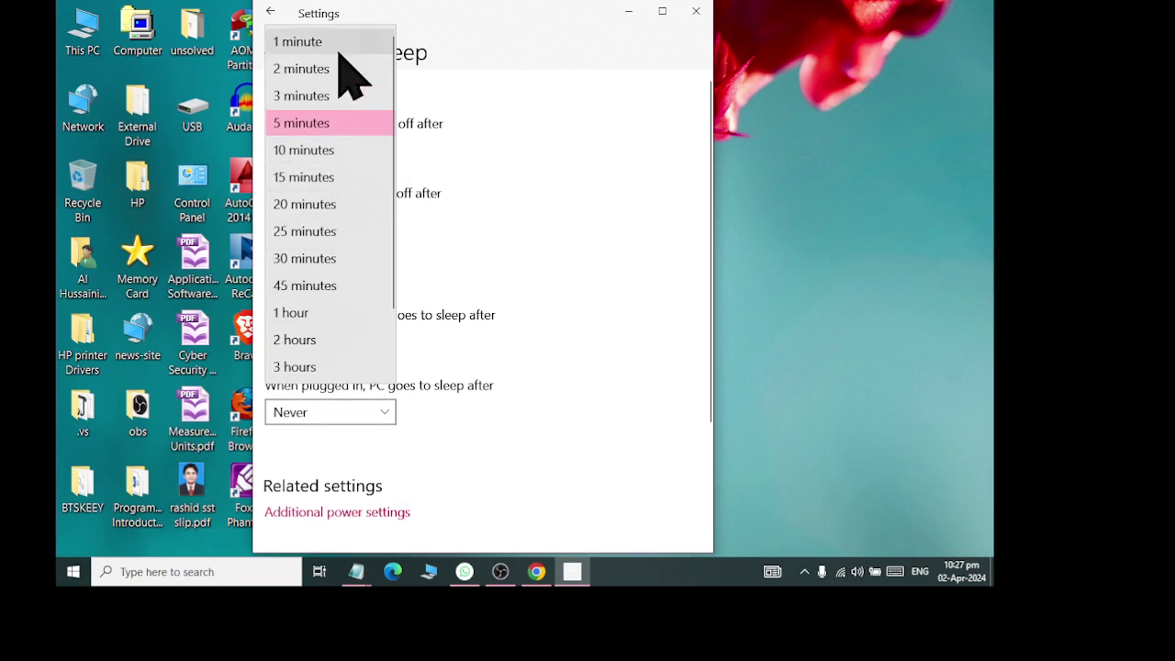
scroll(344, 363, down, 2)
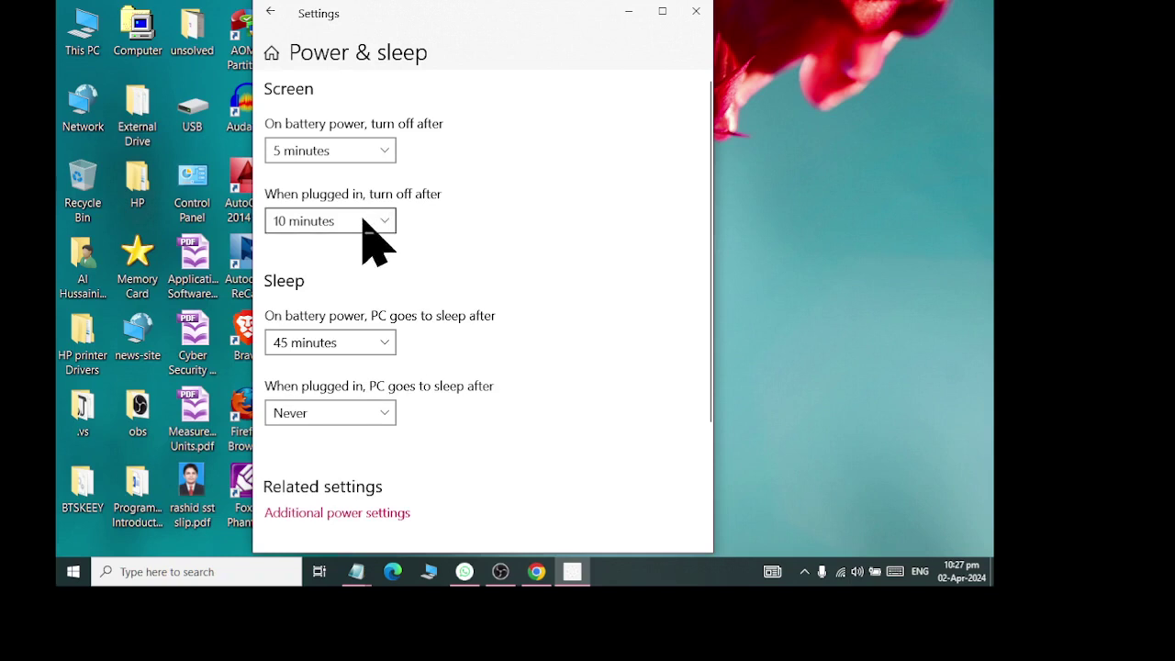
click(363, 222)
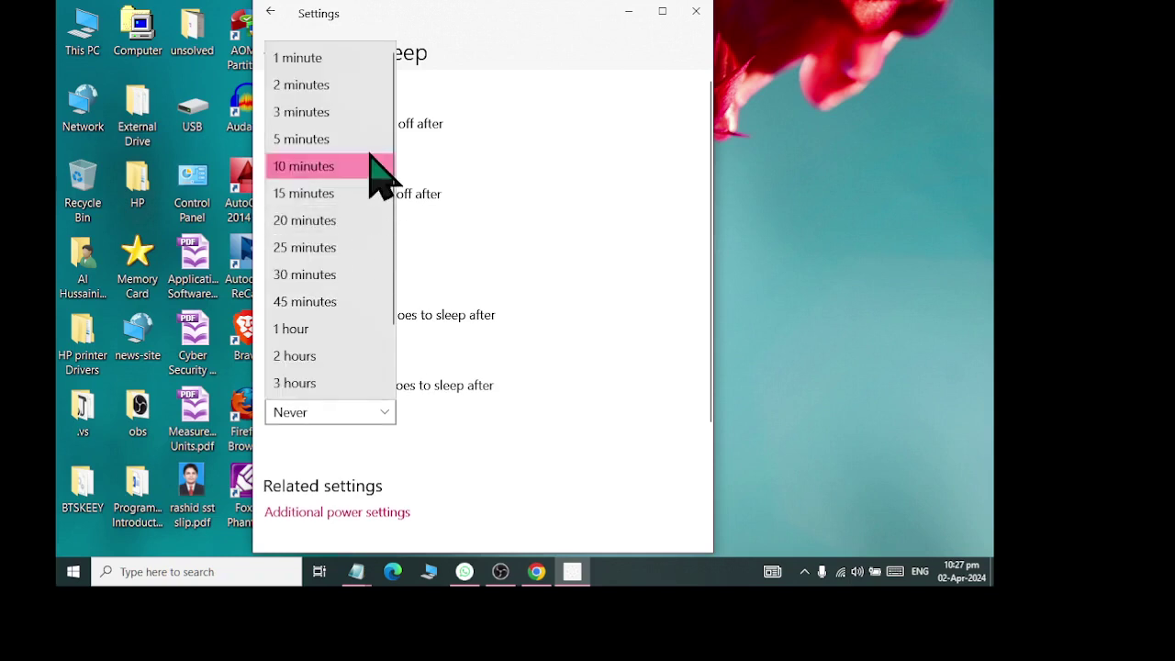
scroll(330, 375, down, 1)
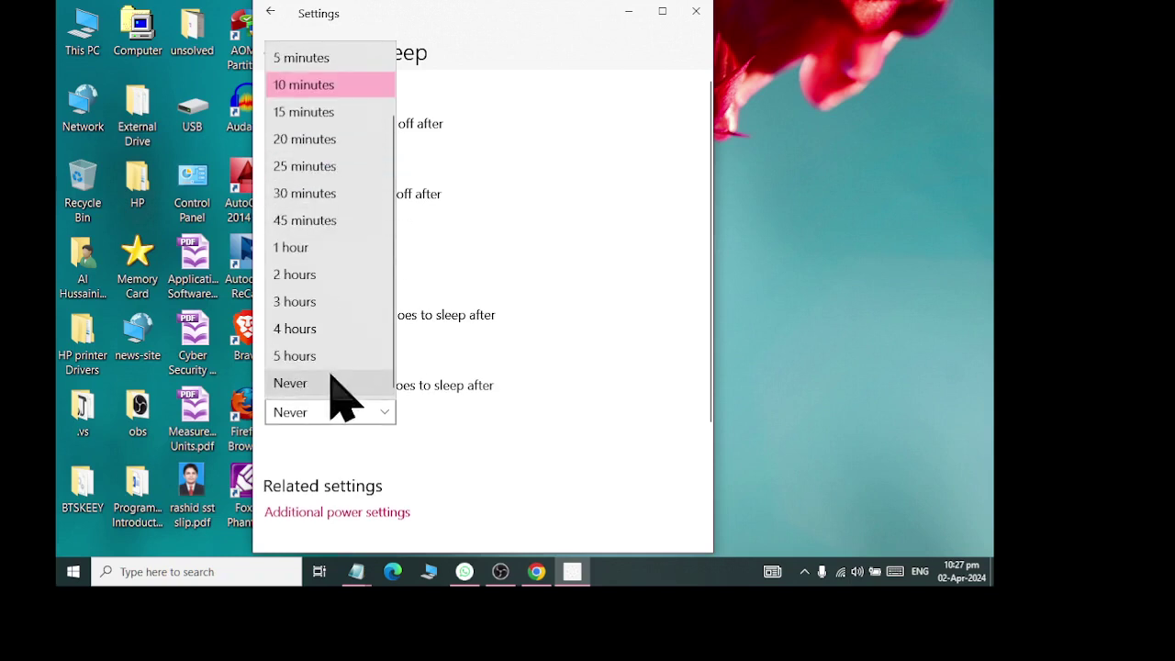
click(514, 148)
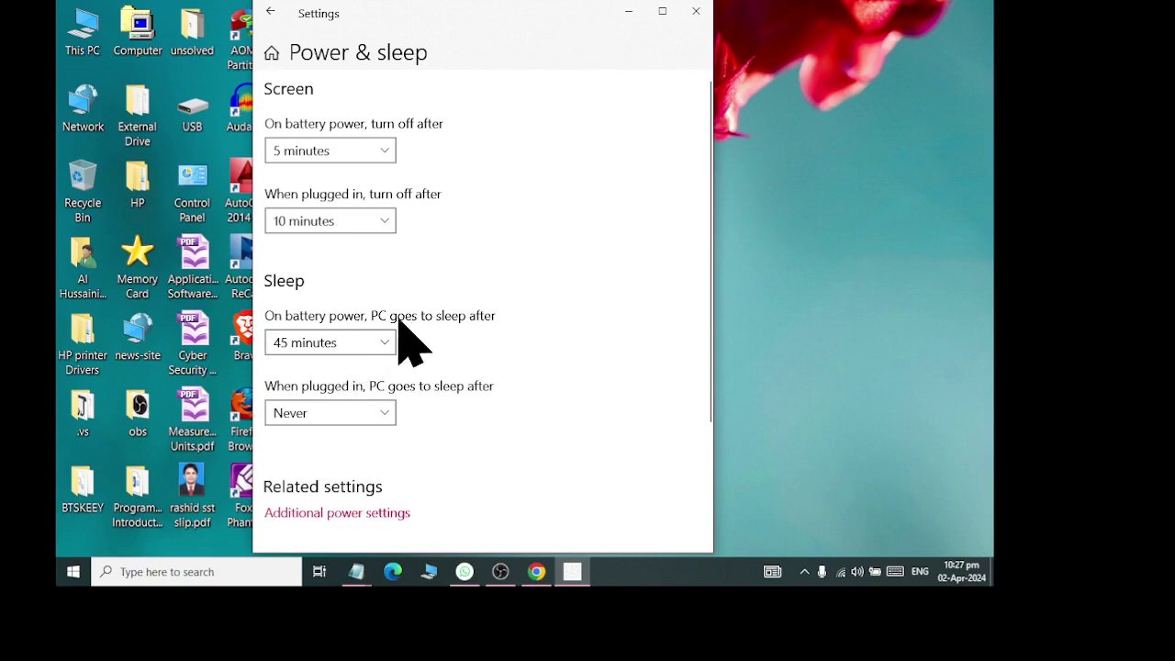
click(354, 342)
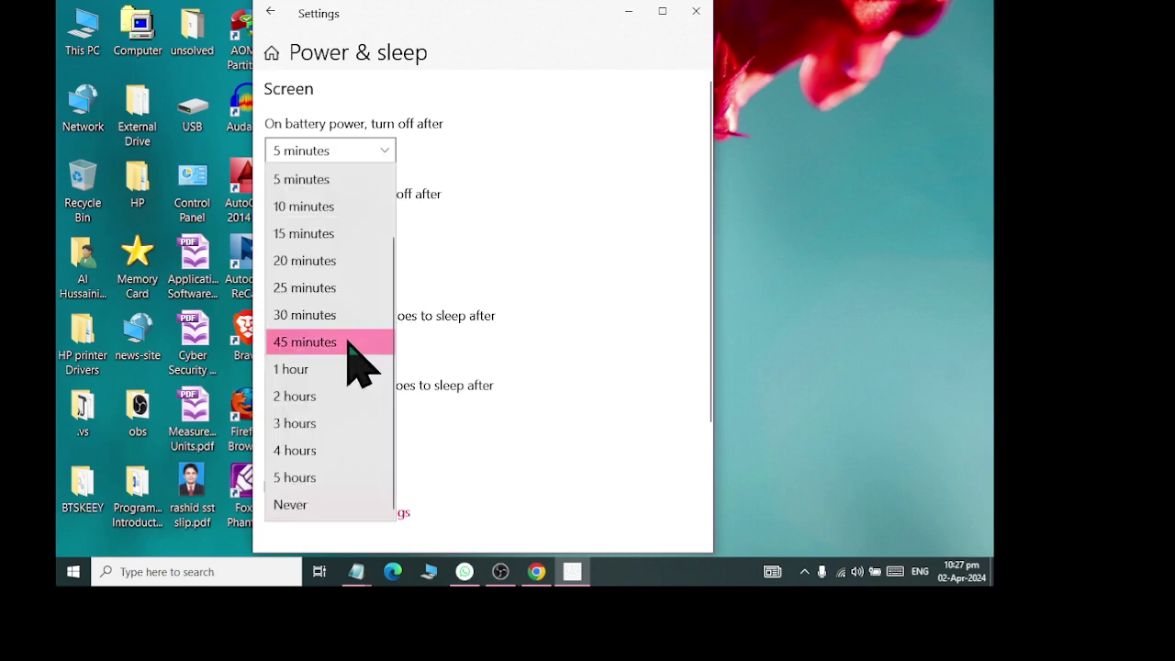
click(633, 404)
- Set the plugged-in sleep timeout to 1 hour
click(394, 418)
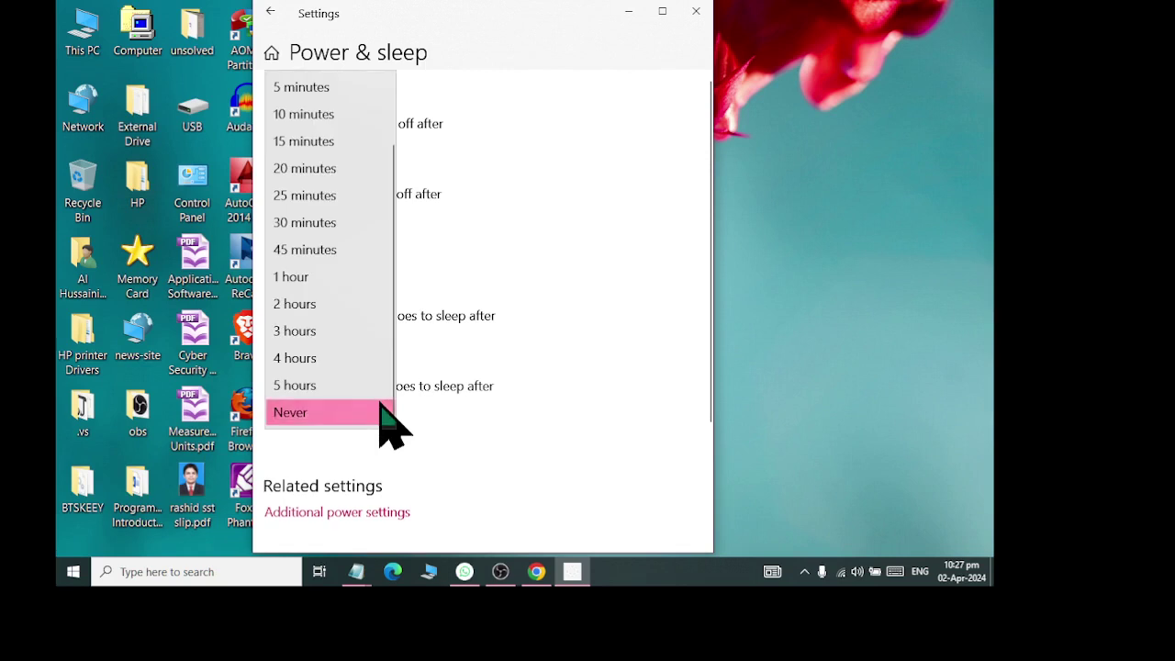
click(371, 276)
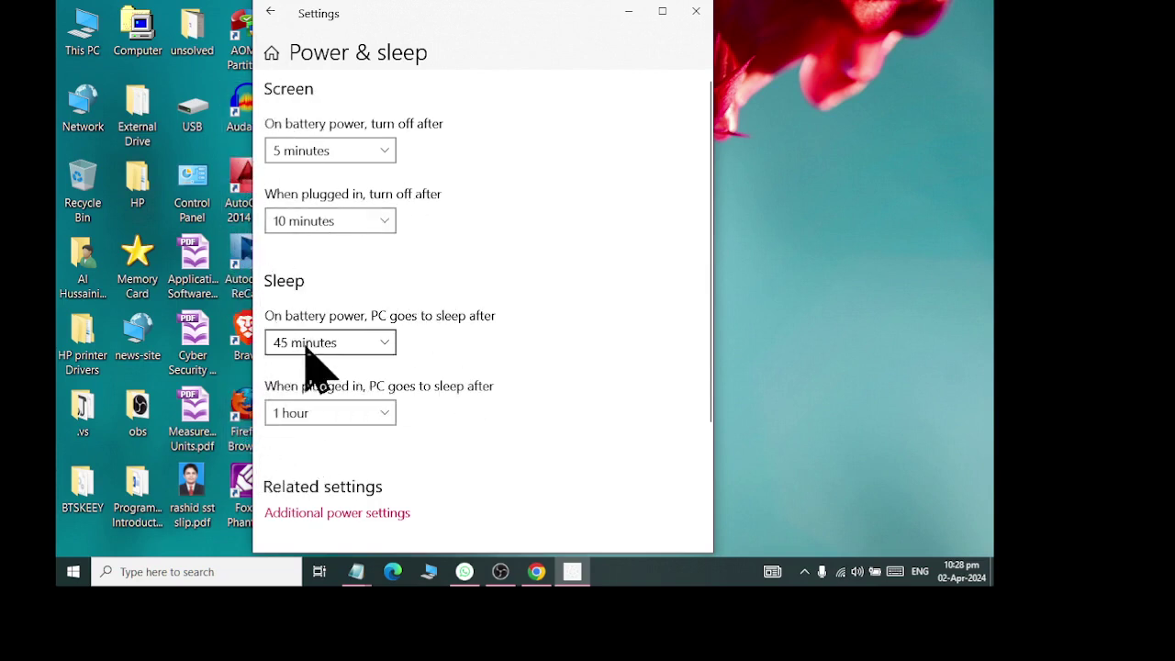
scroll(347, 441, down, 2)
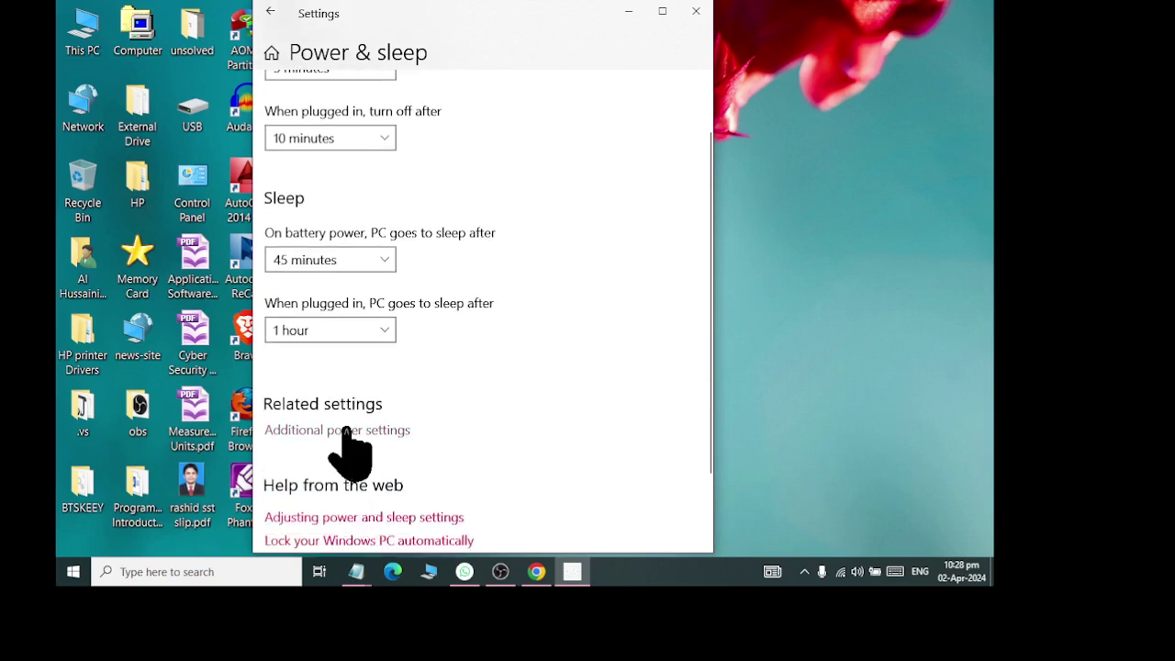
- Open Additional power settings and go to 'Choose what the power buttons do'
click(346, 429)
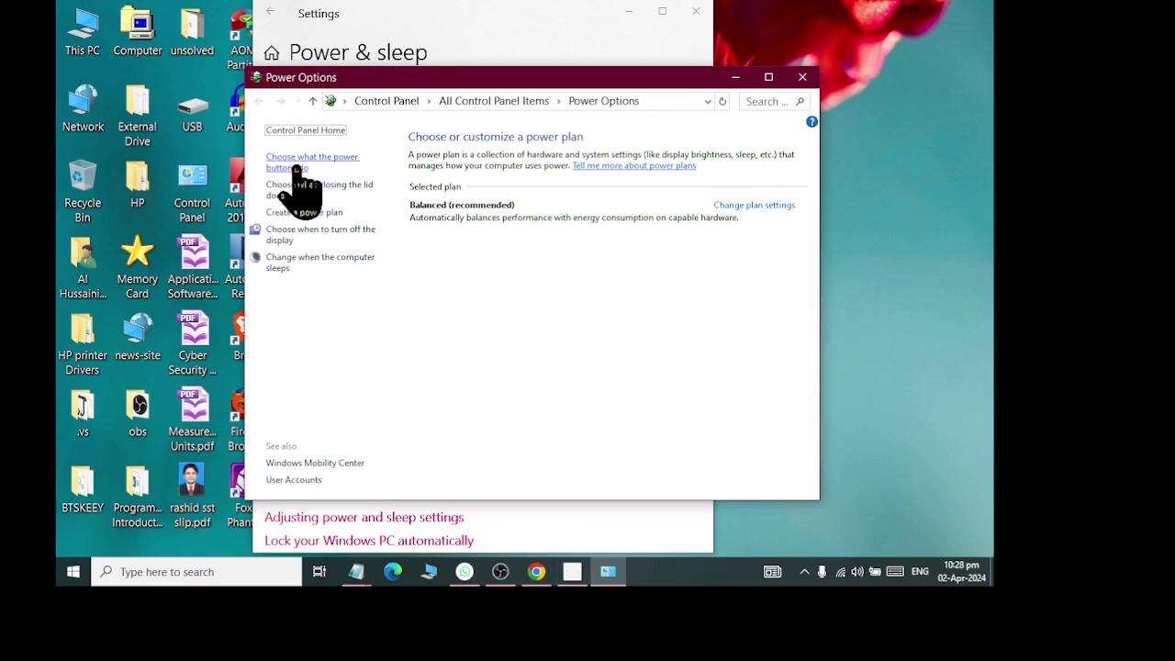
click(333, 163)
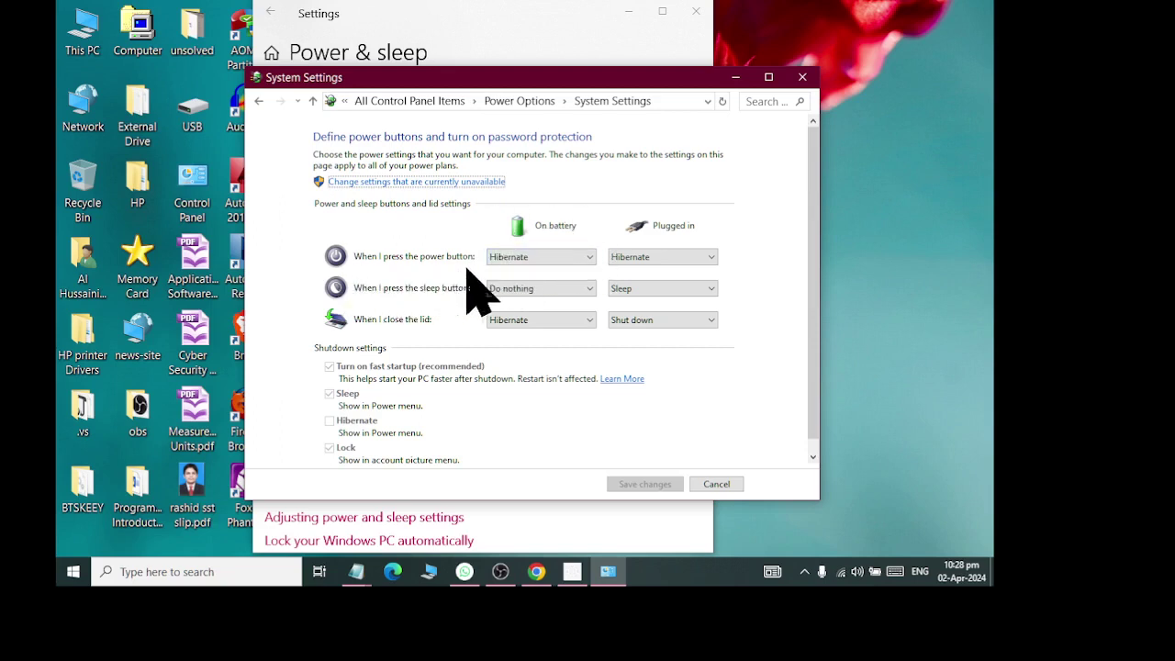
- Review power button and lid actions, keeping Hibernate and Shut down, then return to Power Options
click(574, 260)
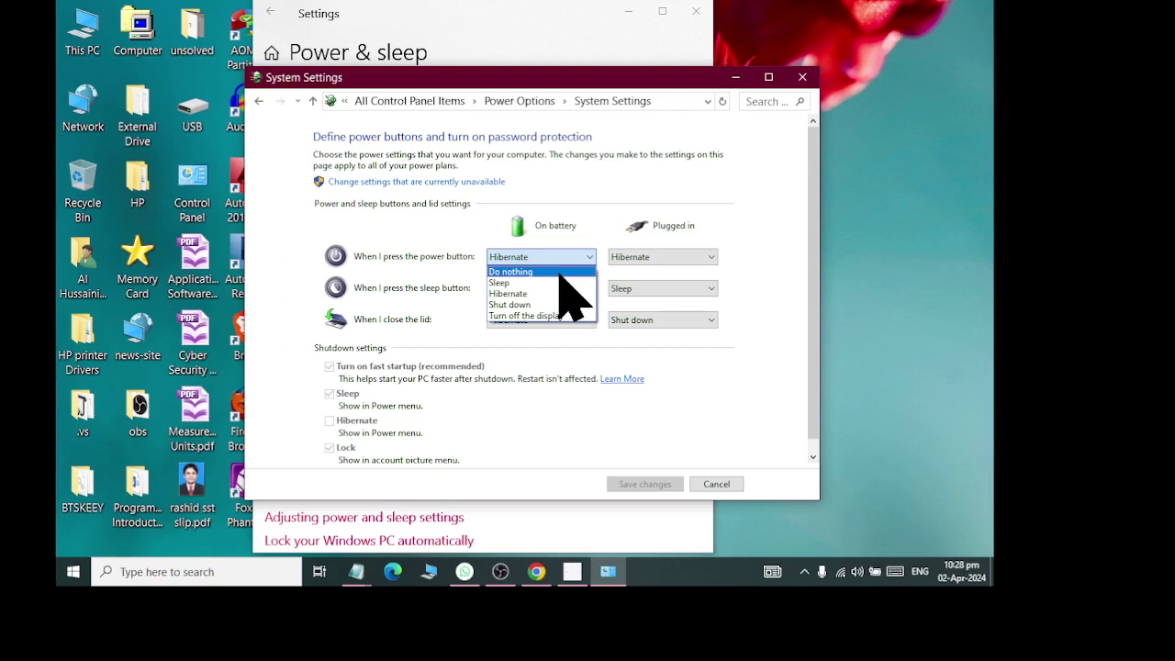
click(675, 258)
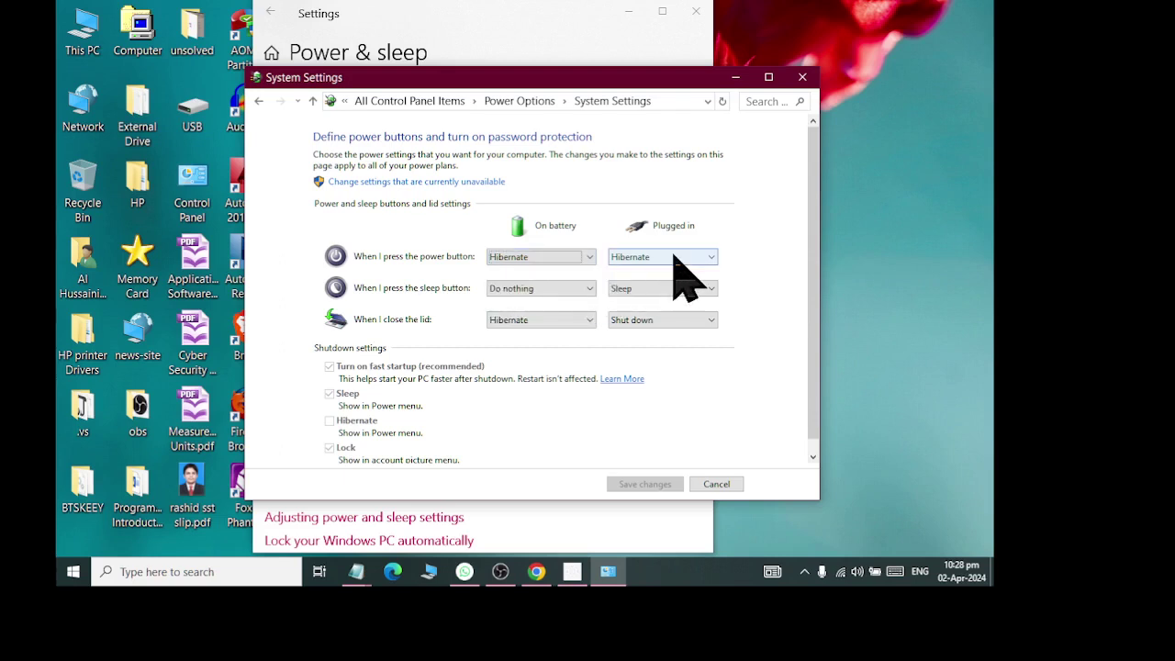
click(677, 260)
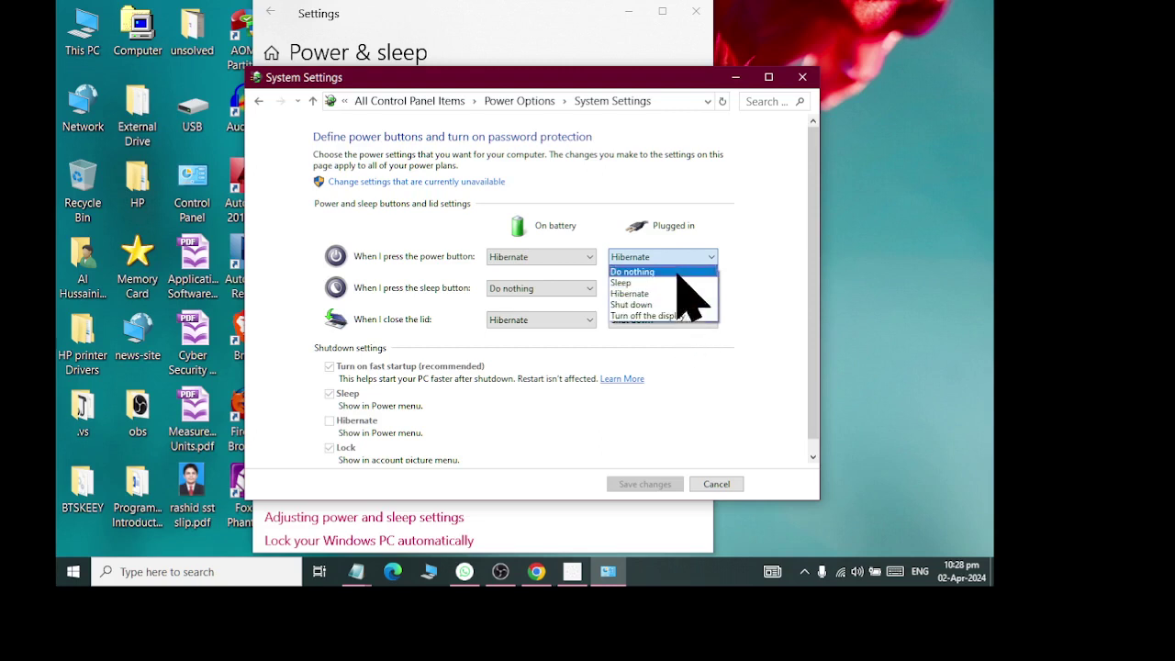
click(687, 228)
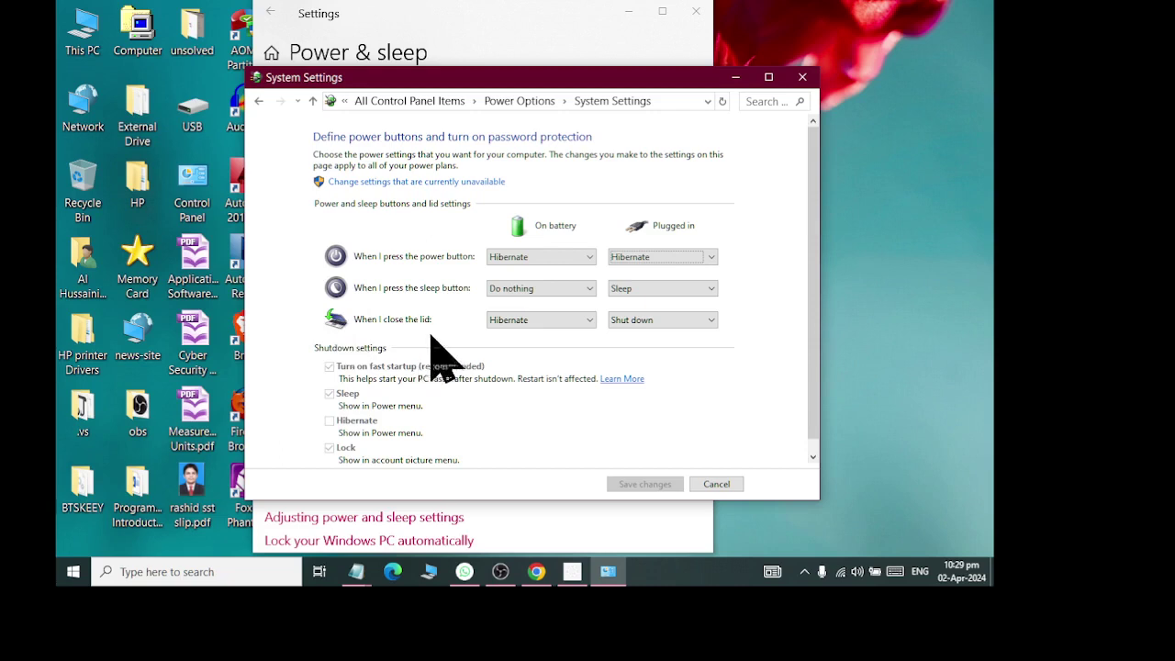
click(562, 323)
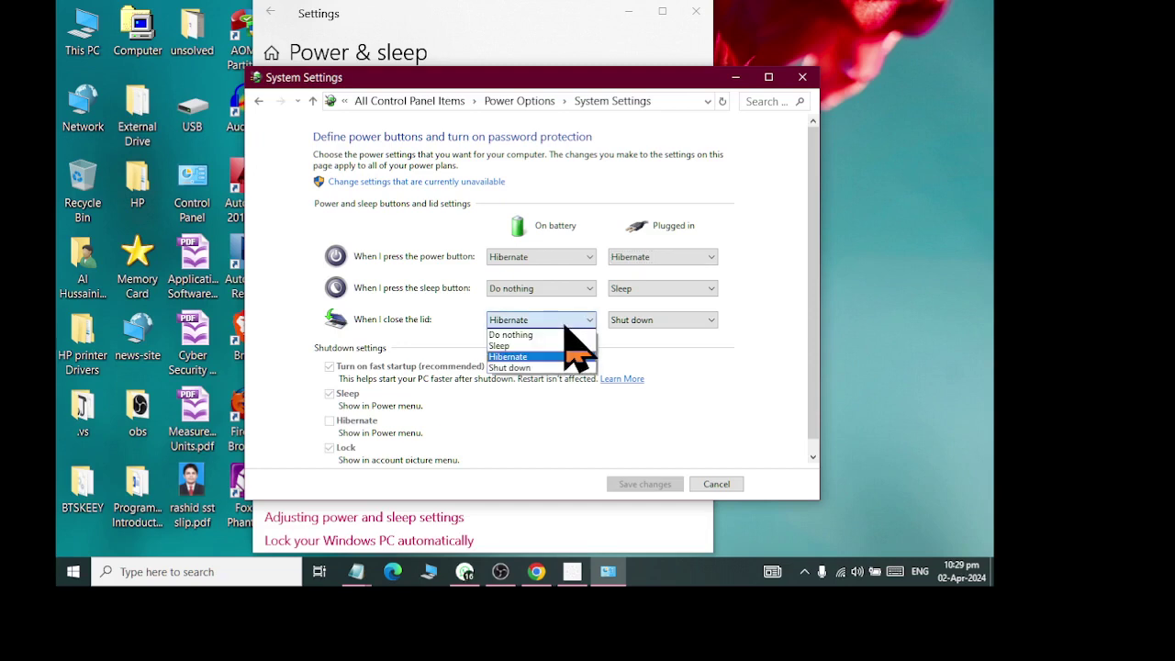
click(673, 321)
click(674, 320)
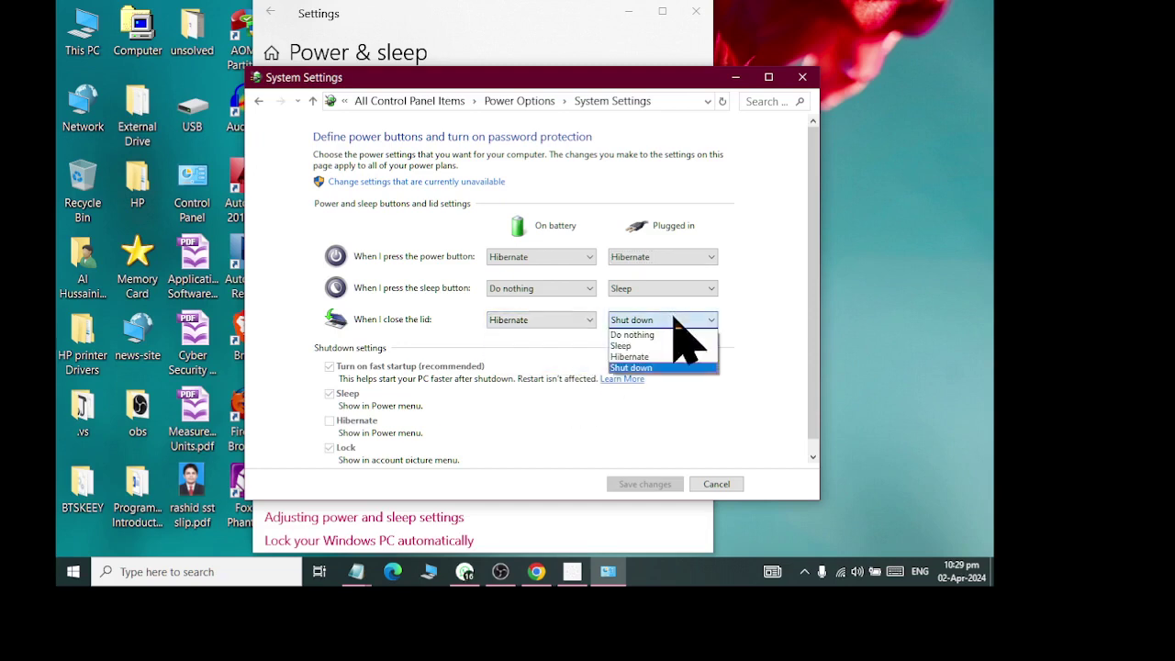
click(808, 341)
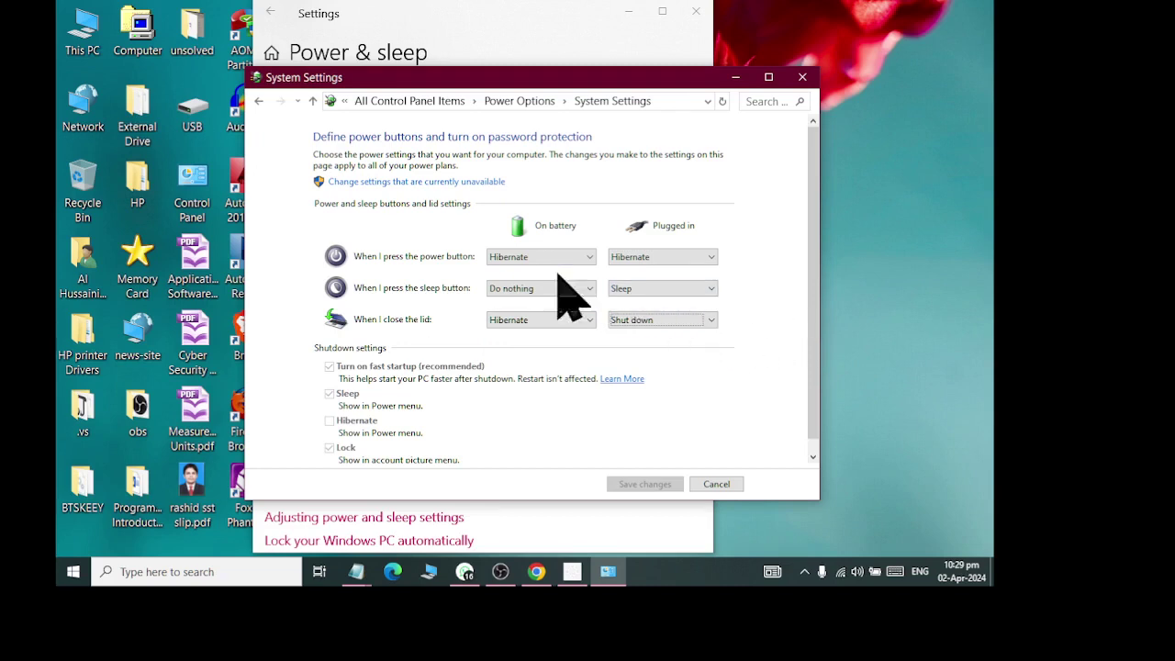
click(260, 103)
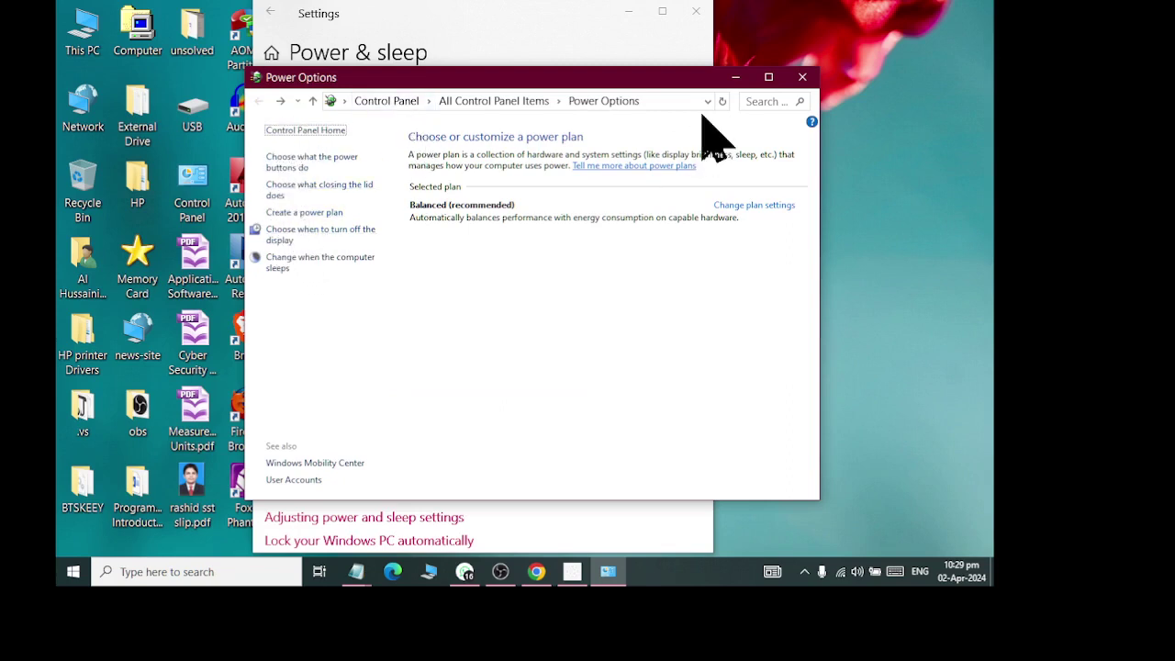
- Close Power Options and open the Battery page in System settings
click(802, 78)
scroll(385, 349, down, 2)
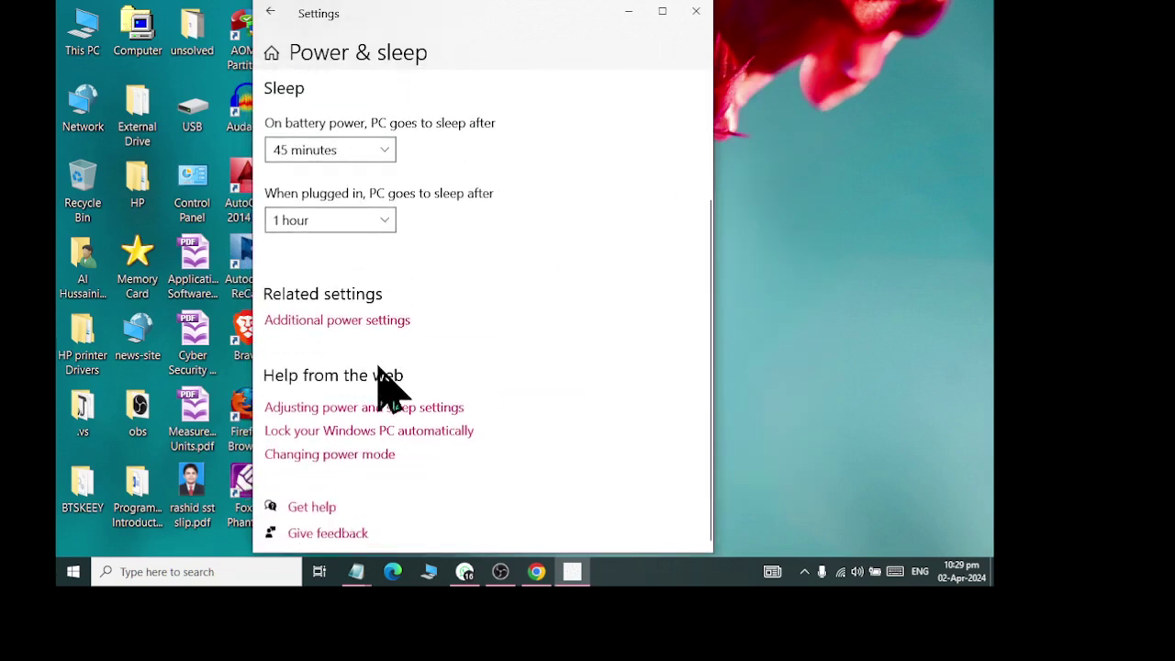
click(272, 13)
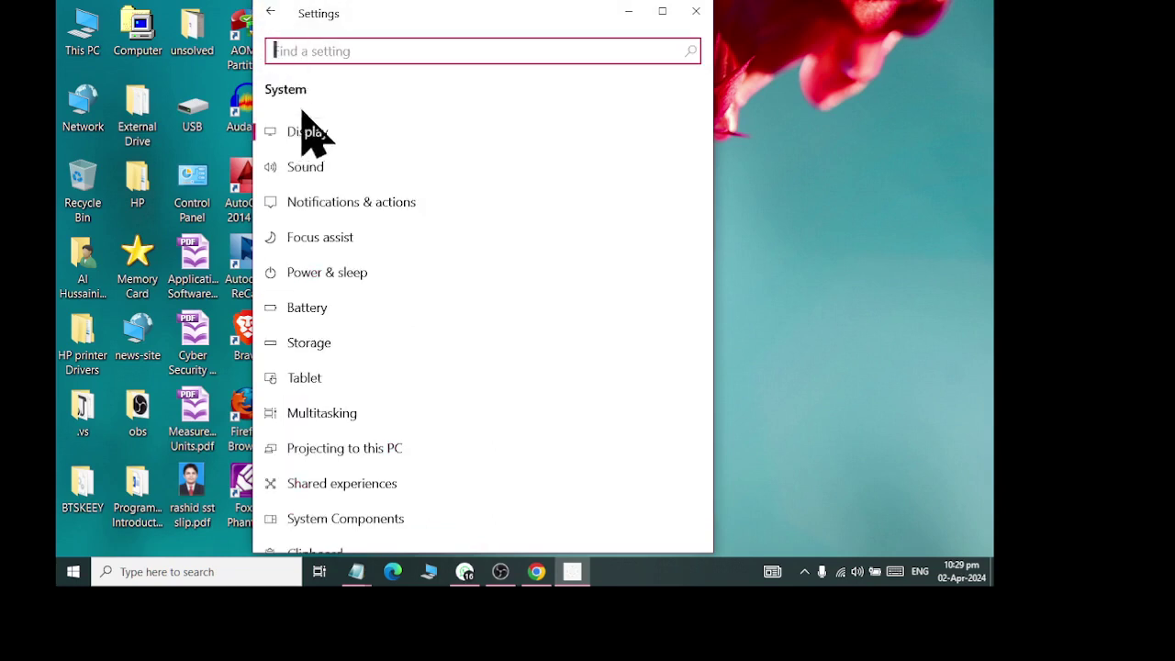
click(294, 321)
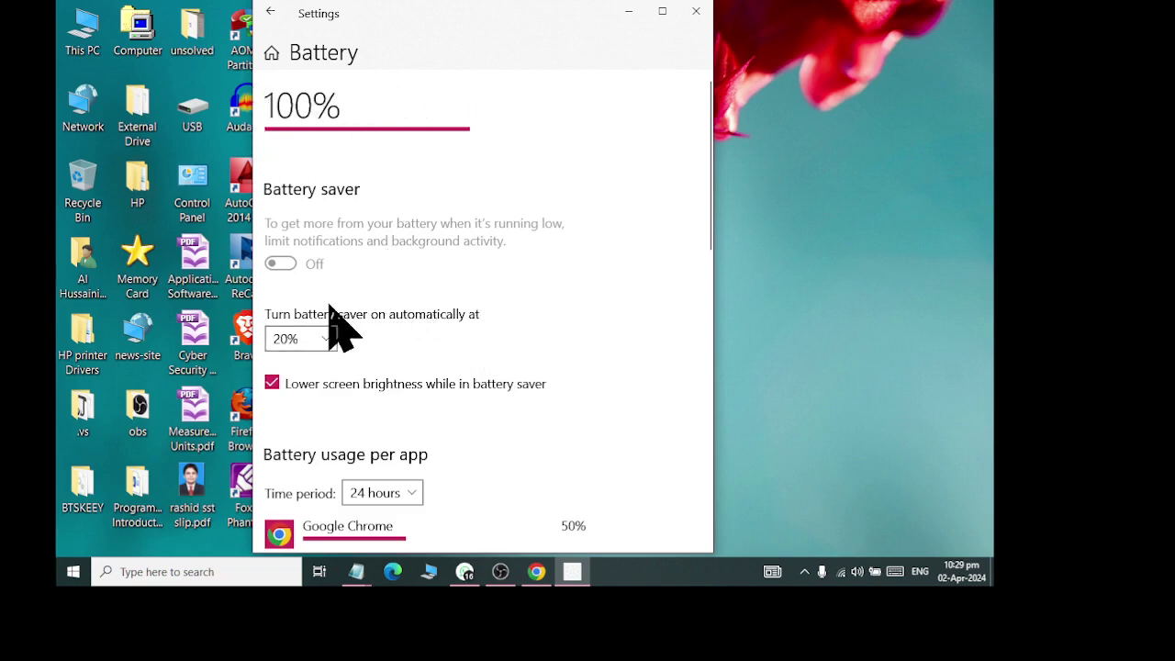
- Keep battery saver turning on at 20% and scroll through per-app battery usage
click(318, 340)
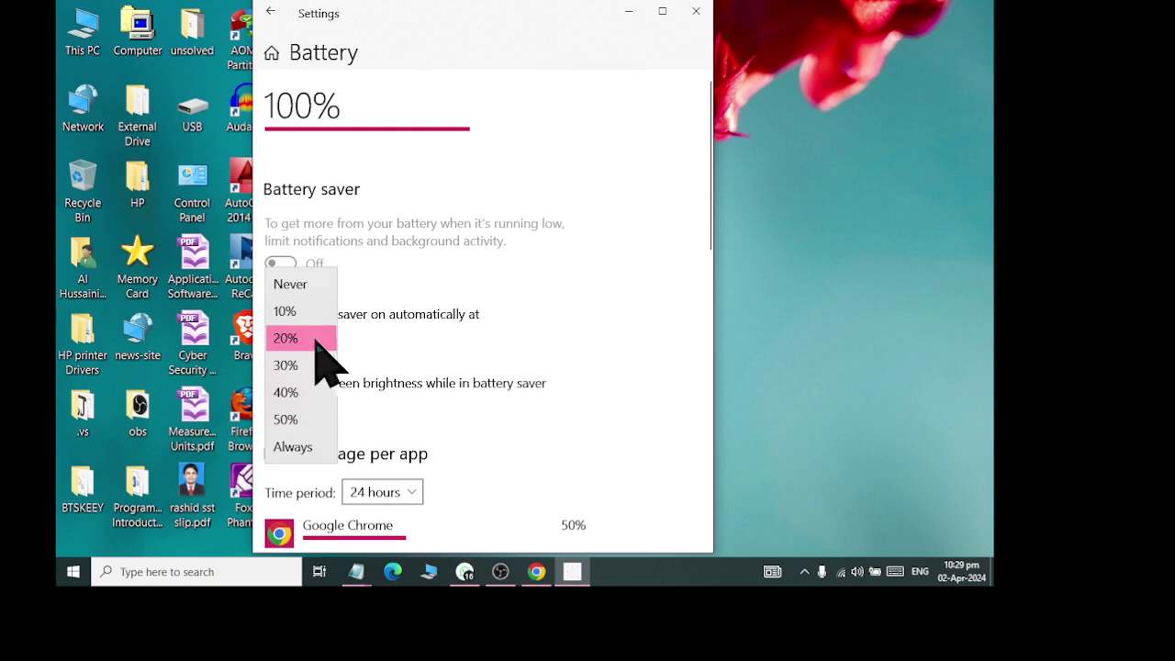
click(451, 310)
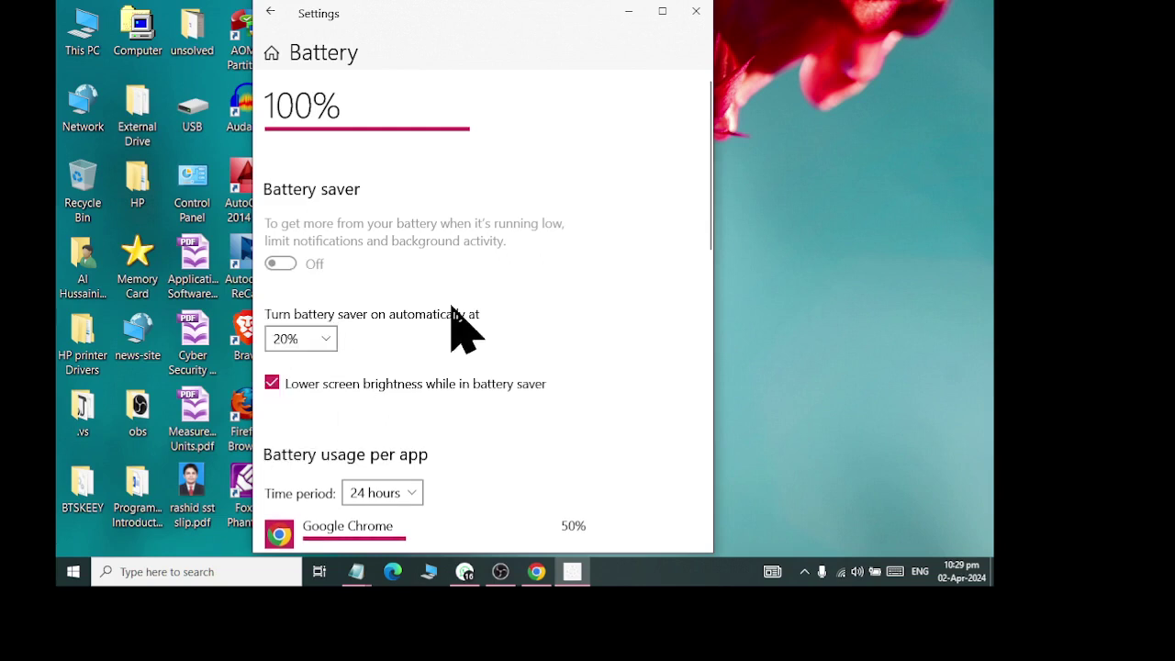
scroll(459, 354, down, 5)
scroll(440, 368, up, 2)
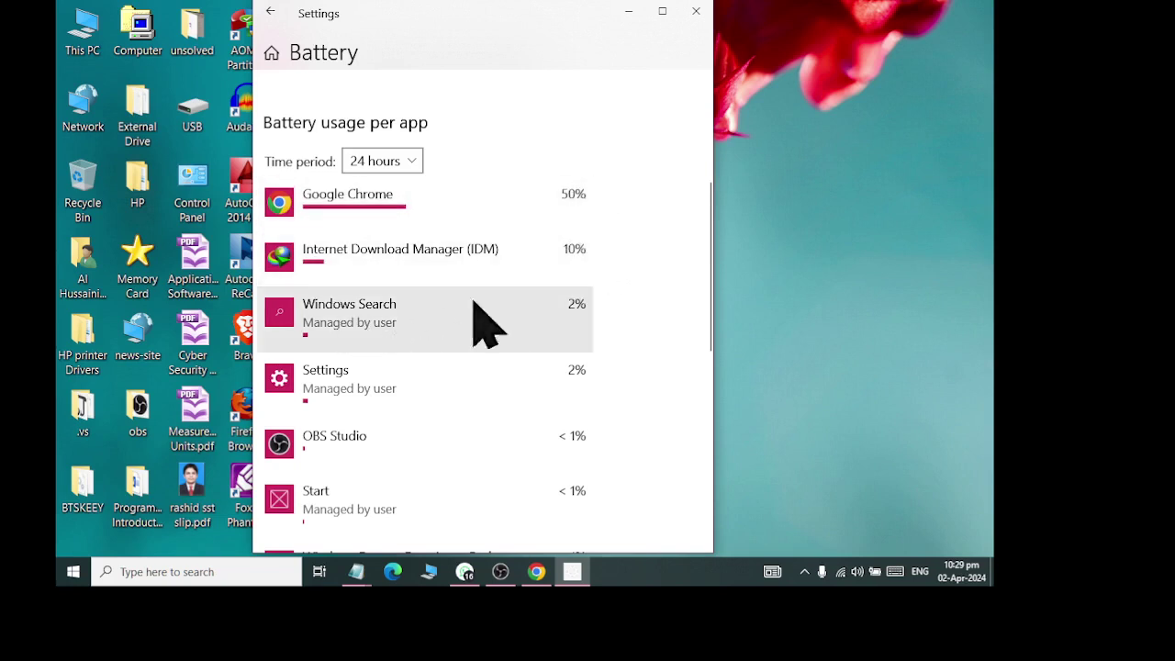
scroll(582, 328, down, 5)
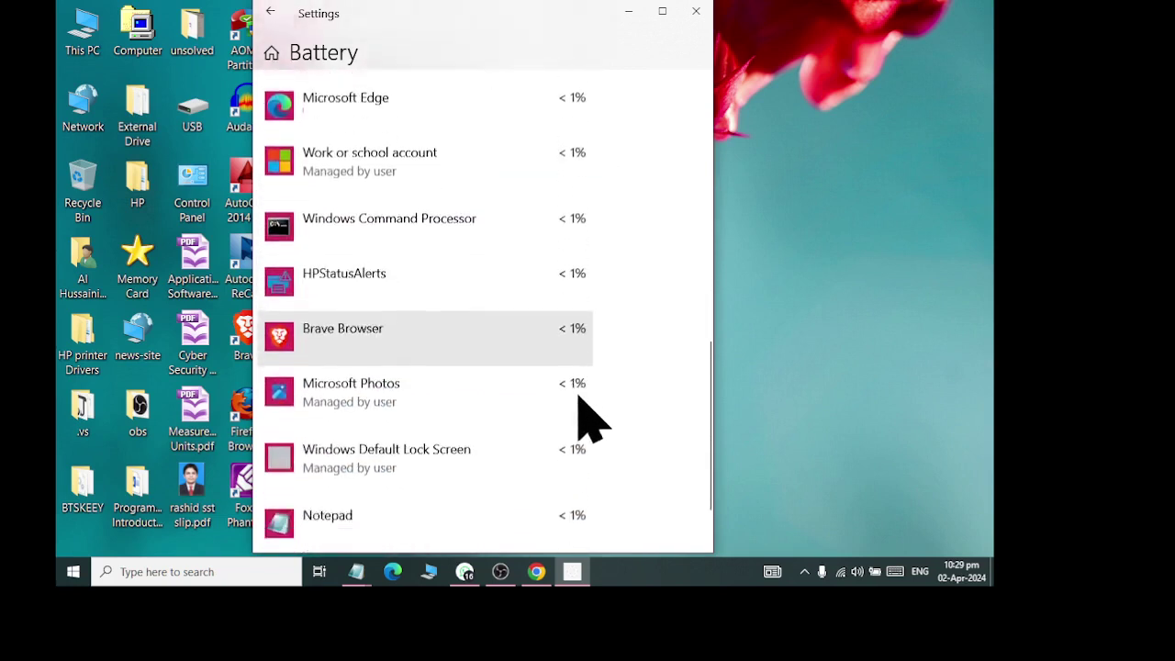
scroll(580, 398, down, 2)
scroll(576, 436, up, 1)
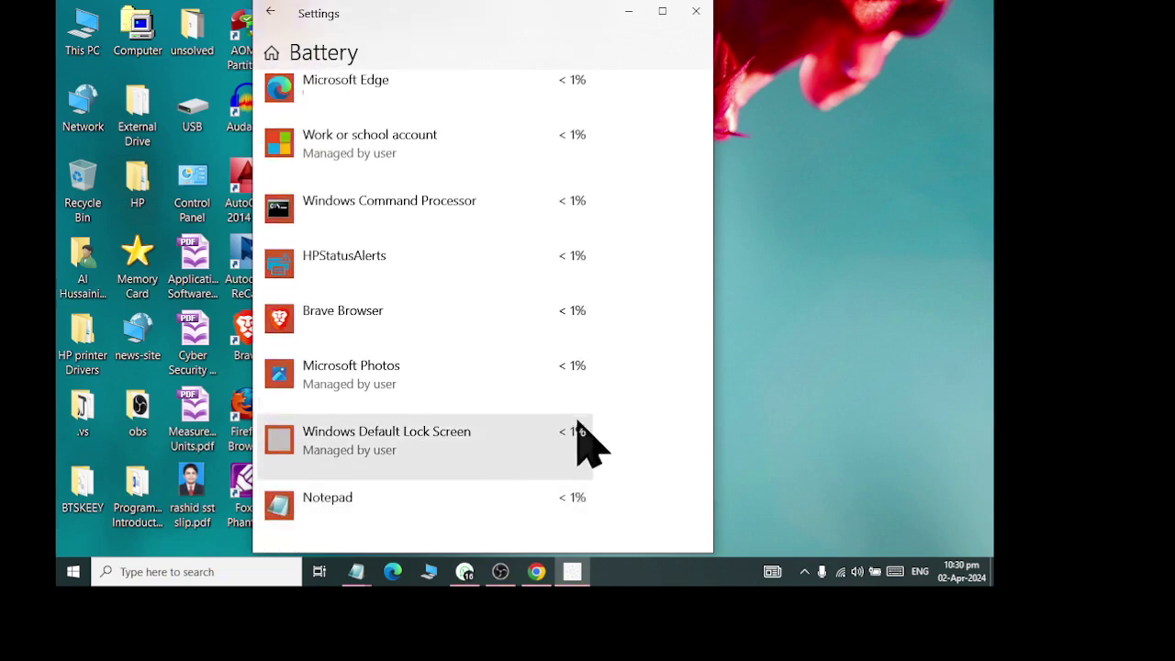
scroll(571, 179, up, 8)
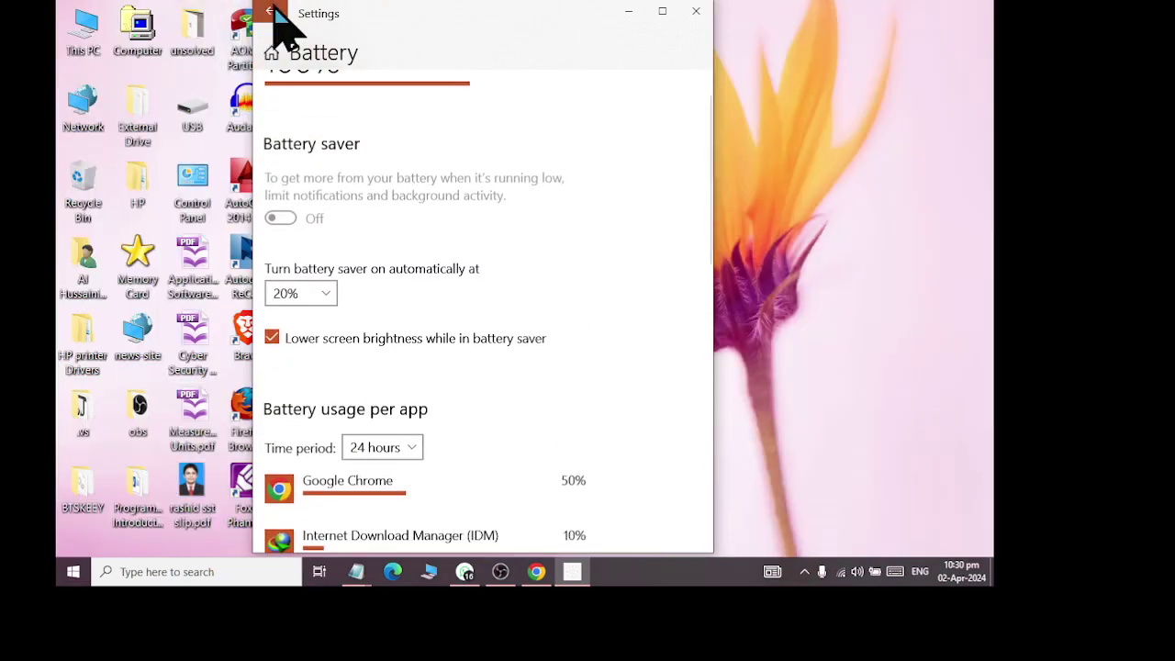
click(270, 12)
- Open Storage and scroll down to drive C:'s usage categories
click(388, 341)
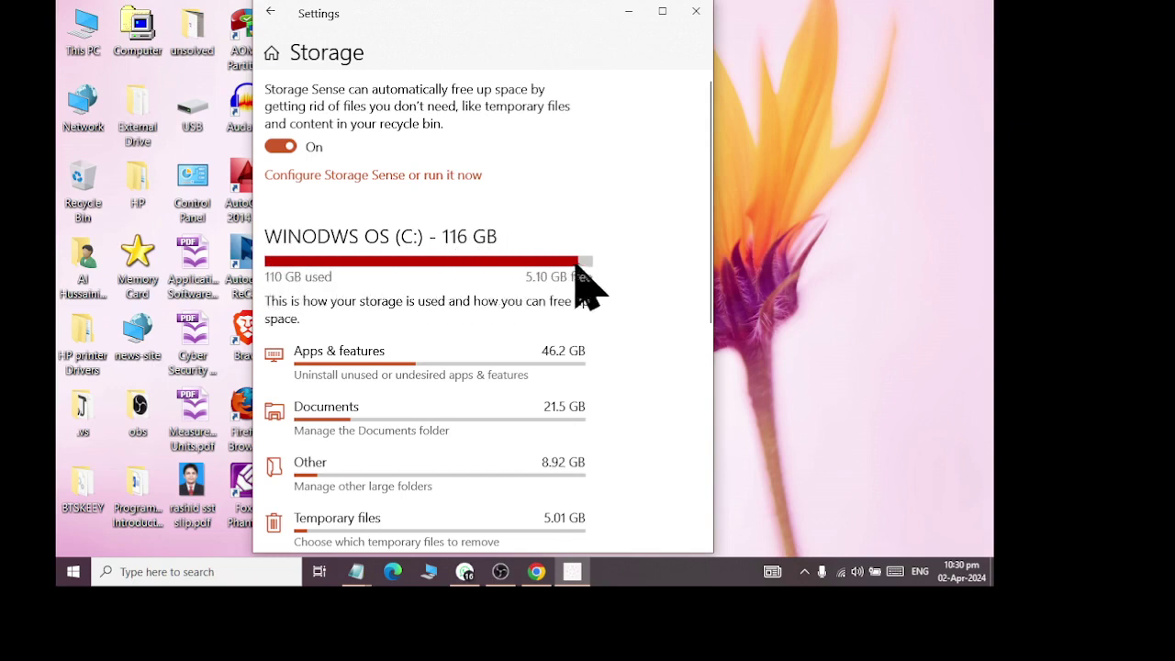
scroll(541, 289, down, 2)
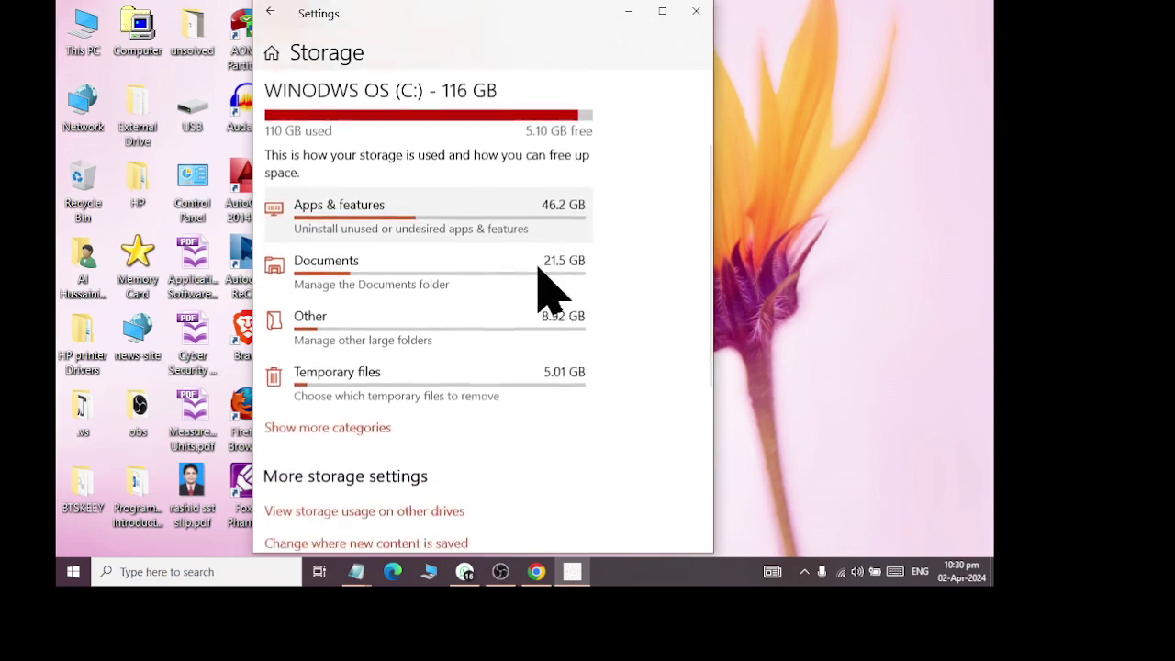
- Open the Apps & features category and browse installed apps with their sizes and dates
click(318, 205)
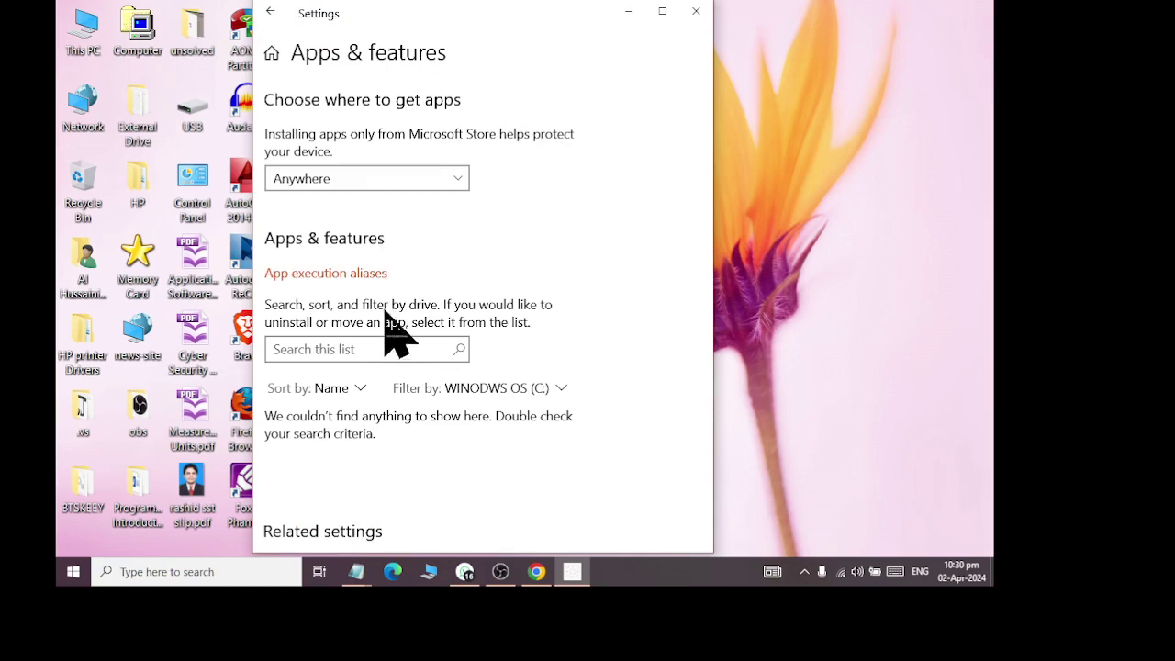
scroll(465, 438, down, 5)
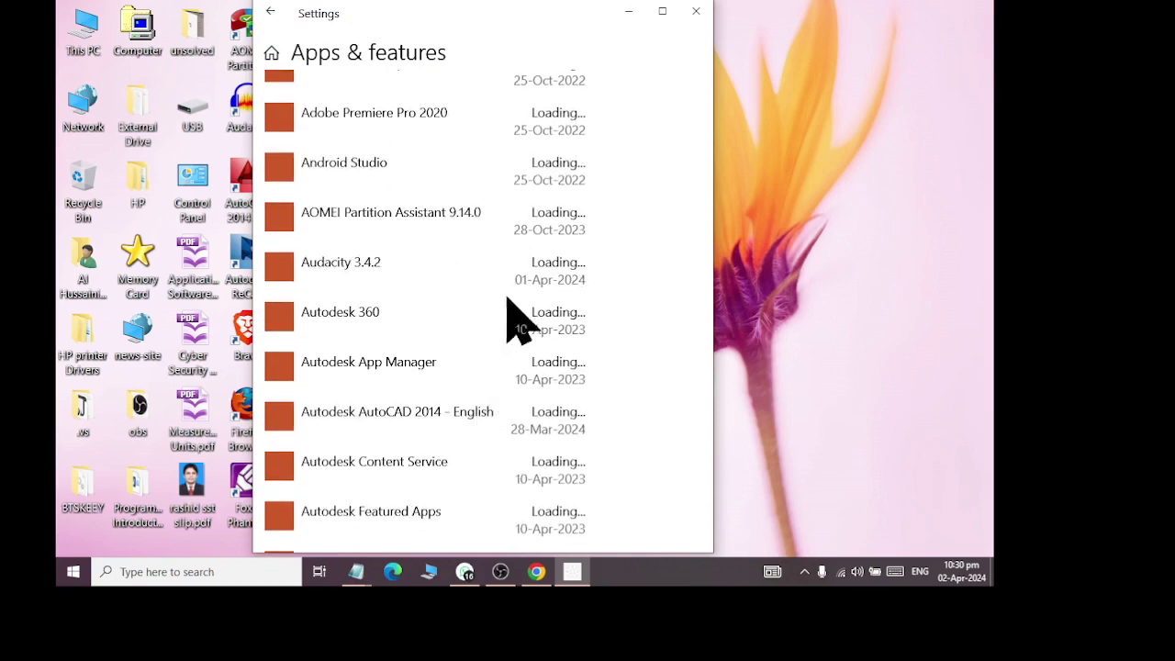
scroll(510, 232, up, 1)
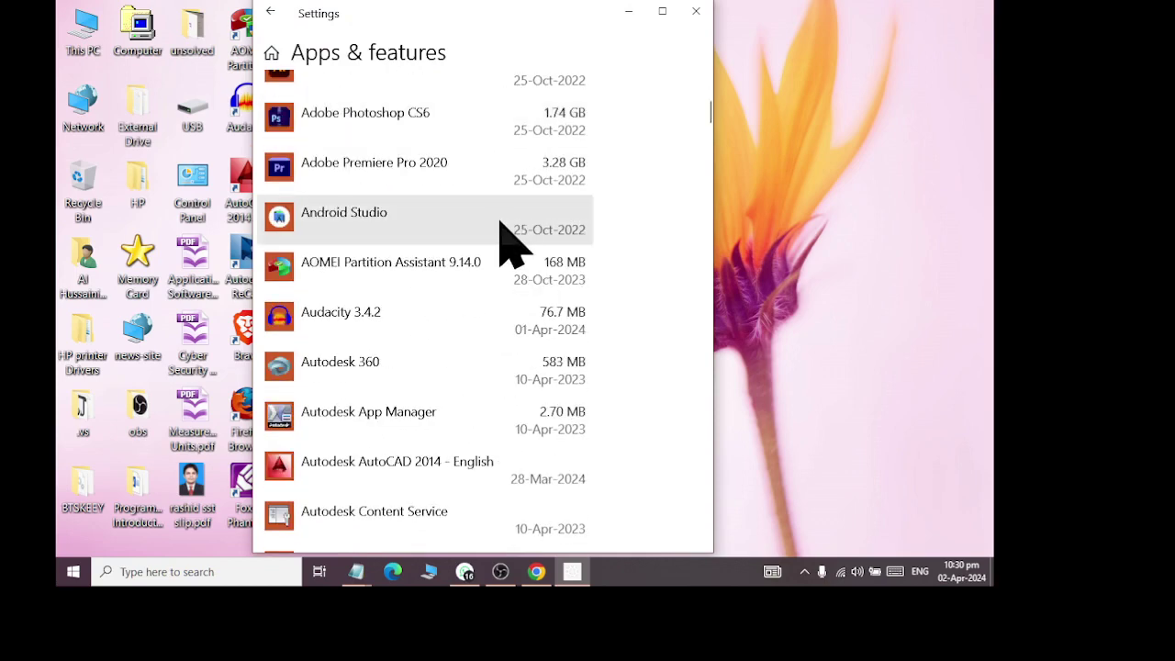
scroll(514, 216, up, 2)
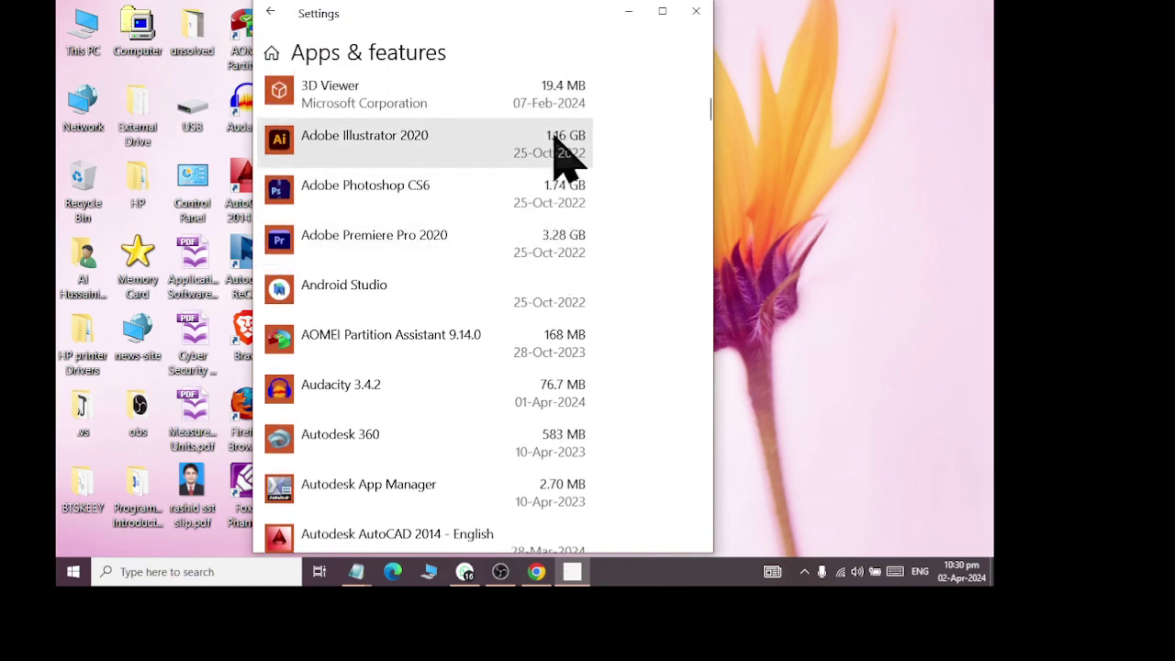
scroll(559, 156, up, 1)
scroll(555, 183, down, 3)
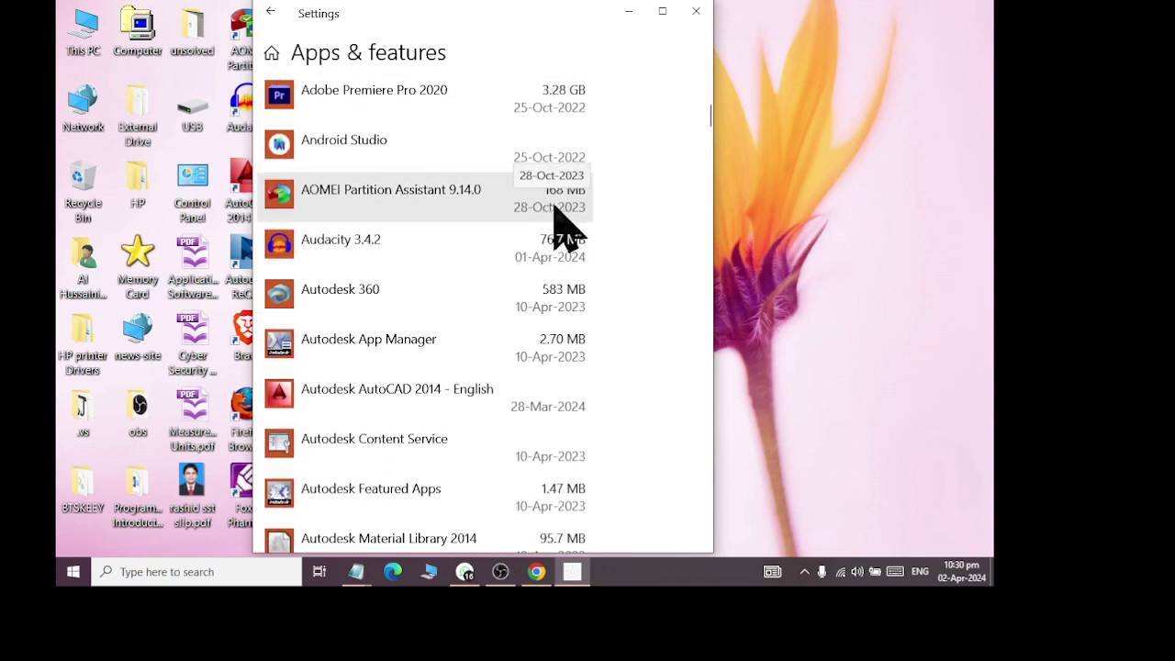
scroll(549, 400, down, 2)
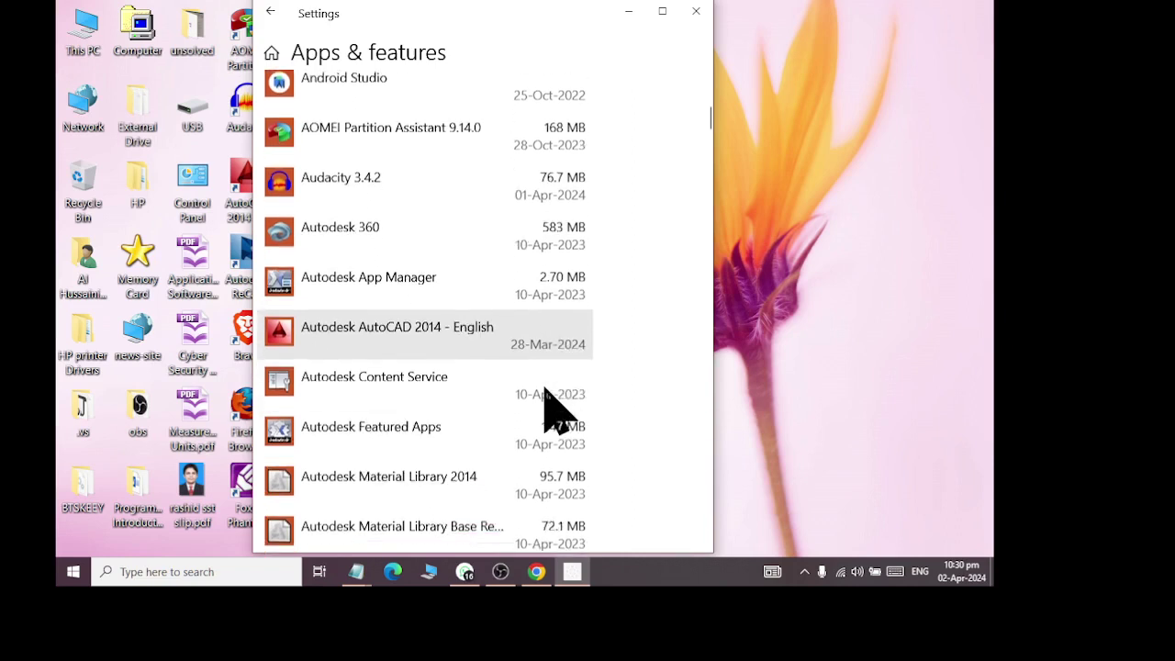
scroll(551, 404, down, 7)
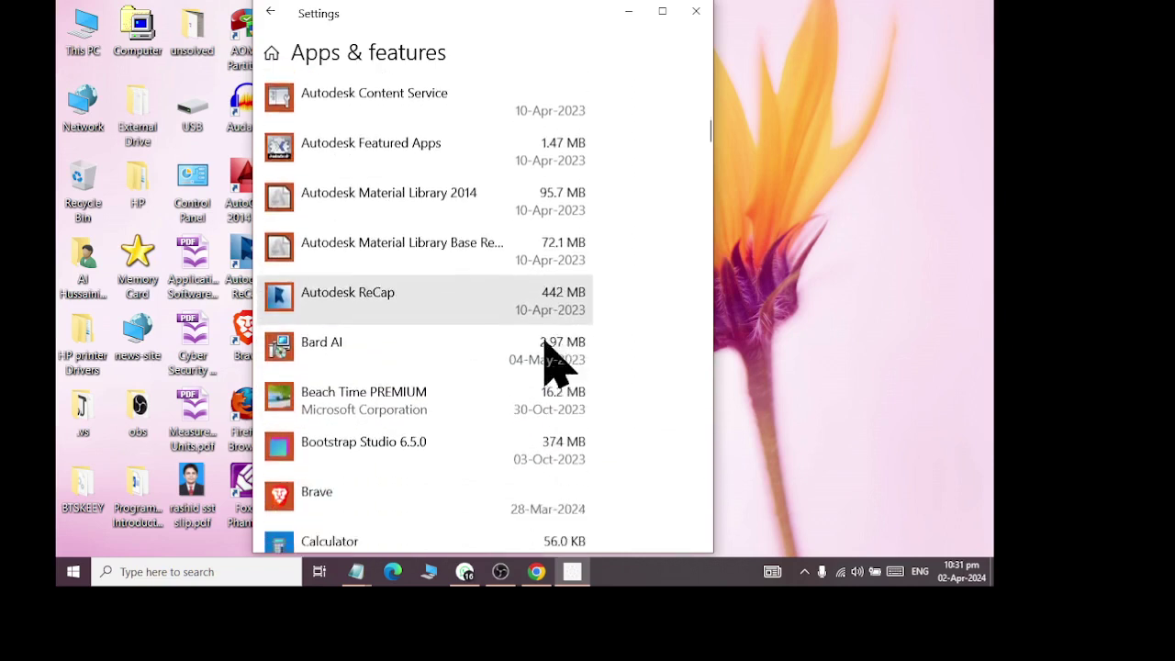
scroll(555, 394, down, 4)
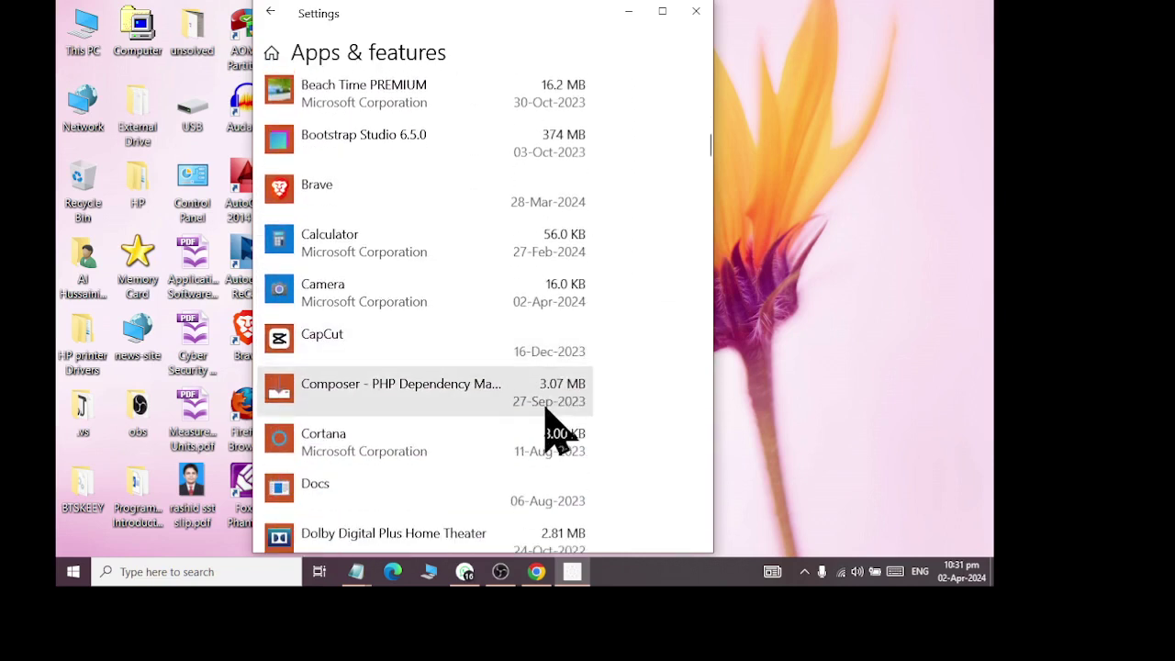
scroll(549, 424, down, 3)
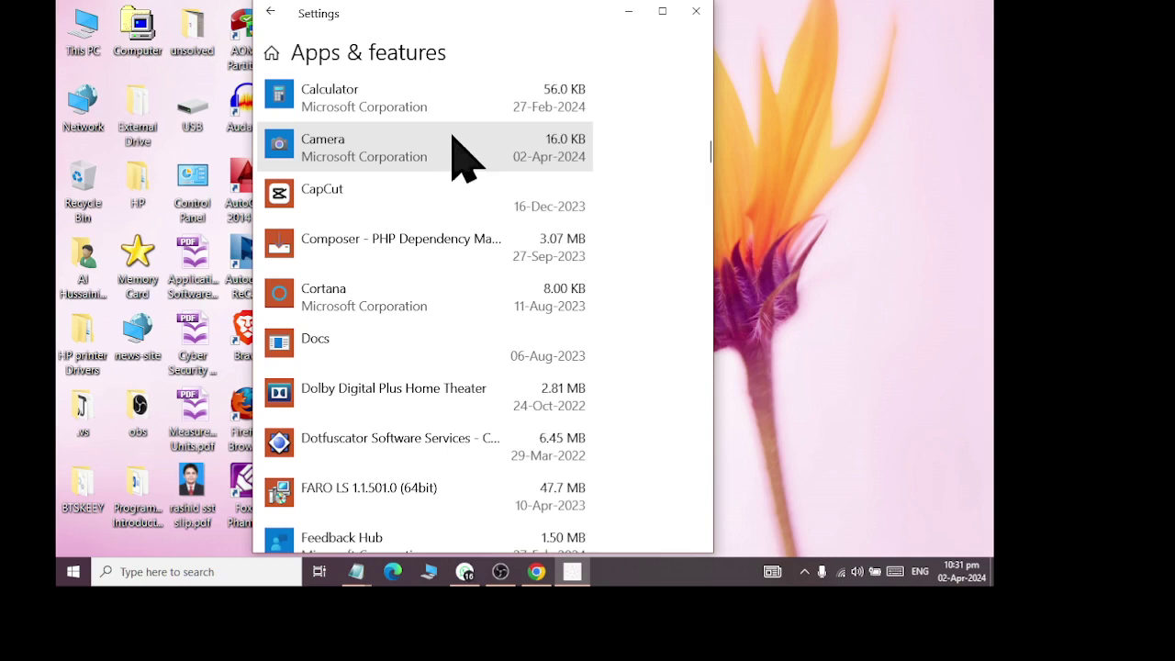
- Return to Storage and view storage usage on other drives, C: and D:
click(270, 11)
scroll(487, 275, down, 2)
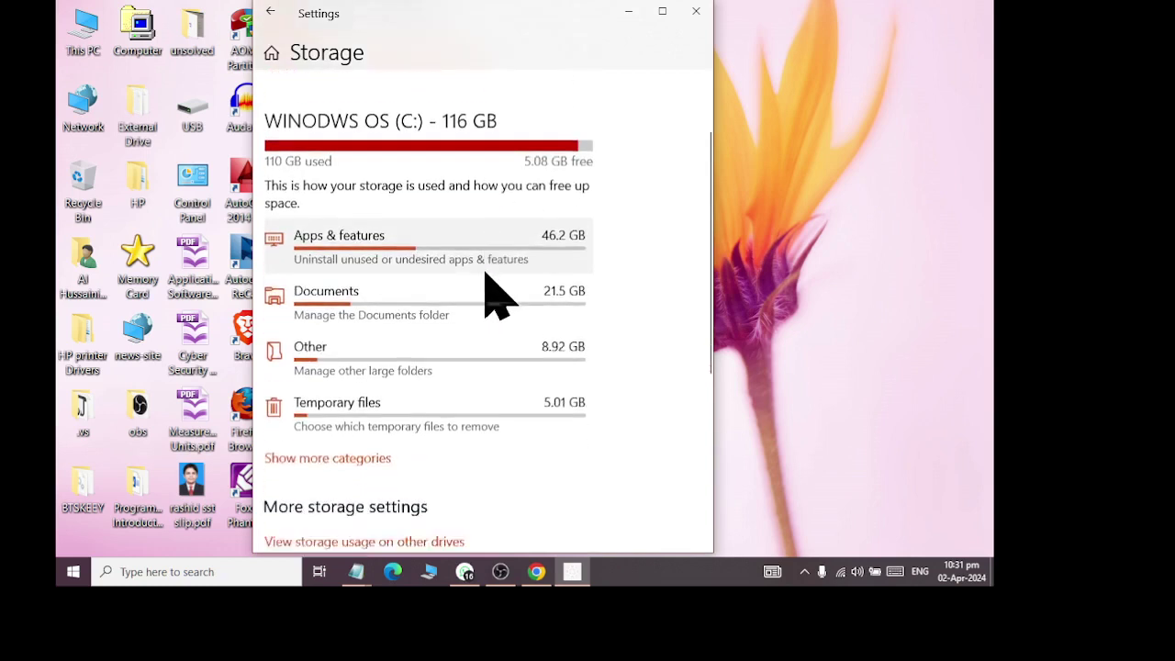
scroll(496, 294, down, 4)
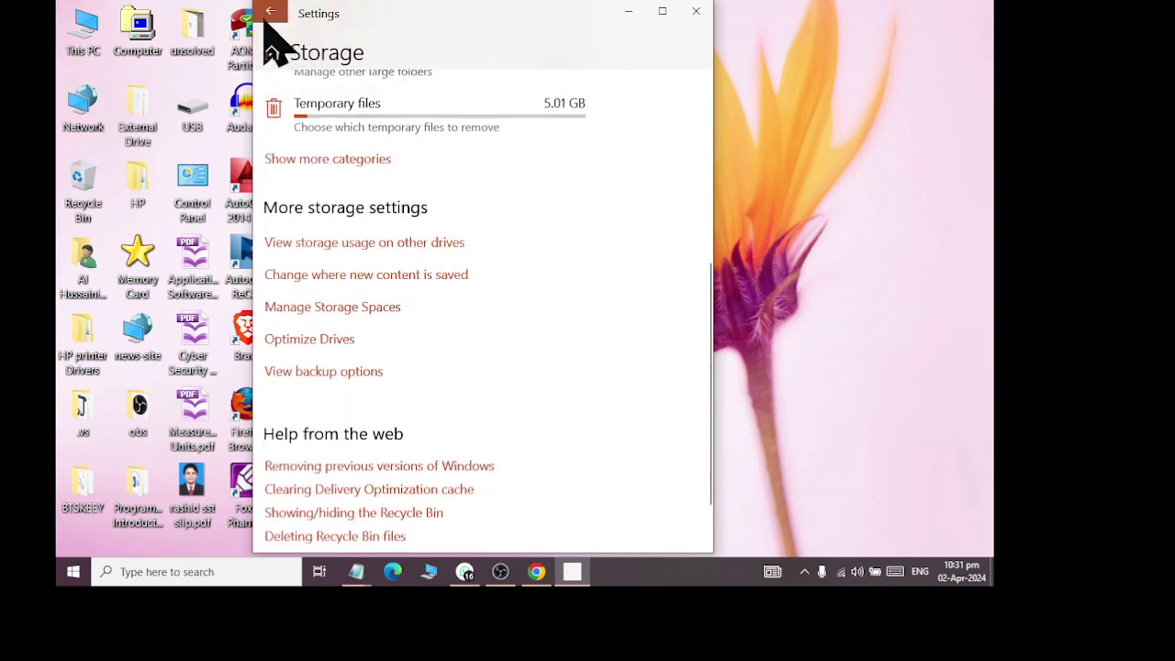
scroll(345, 267, up, 1)
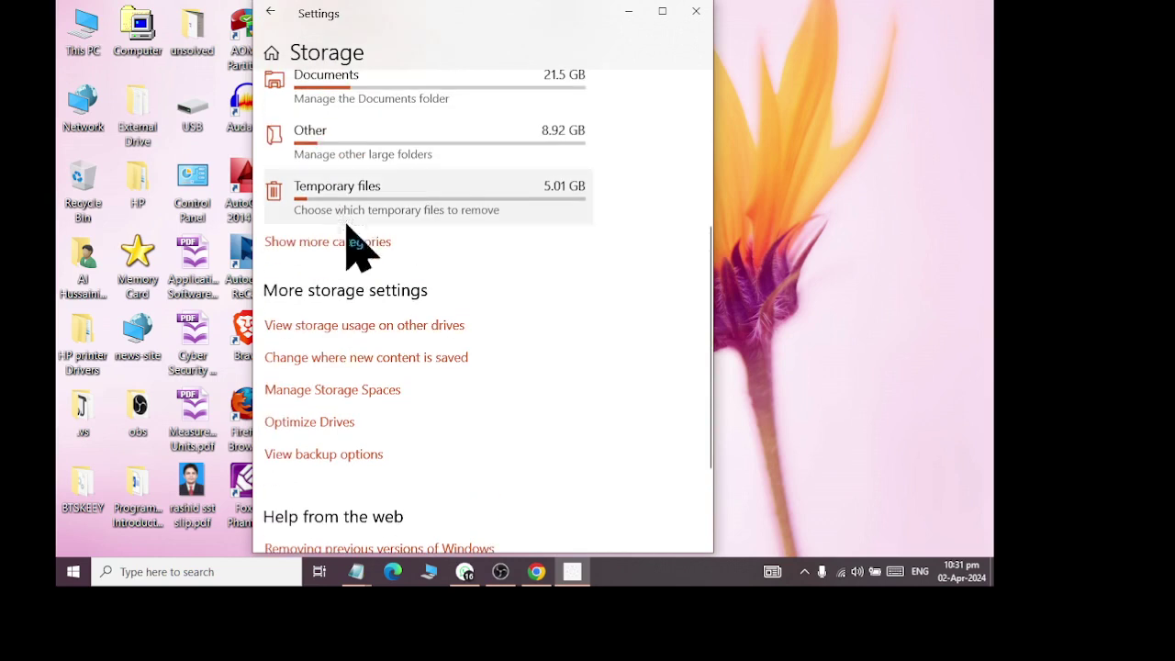
click(351, 327)
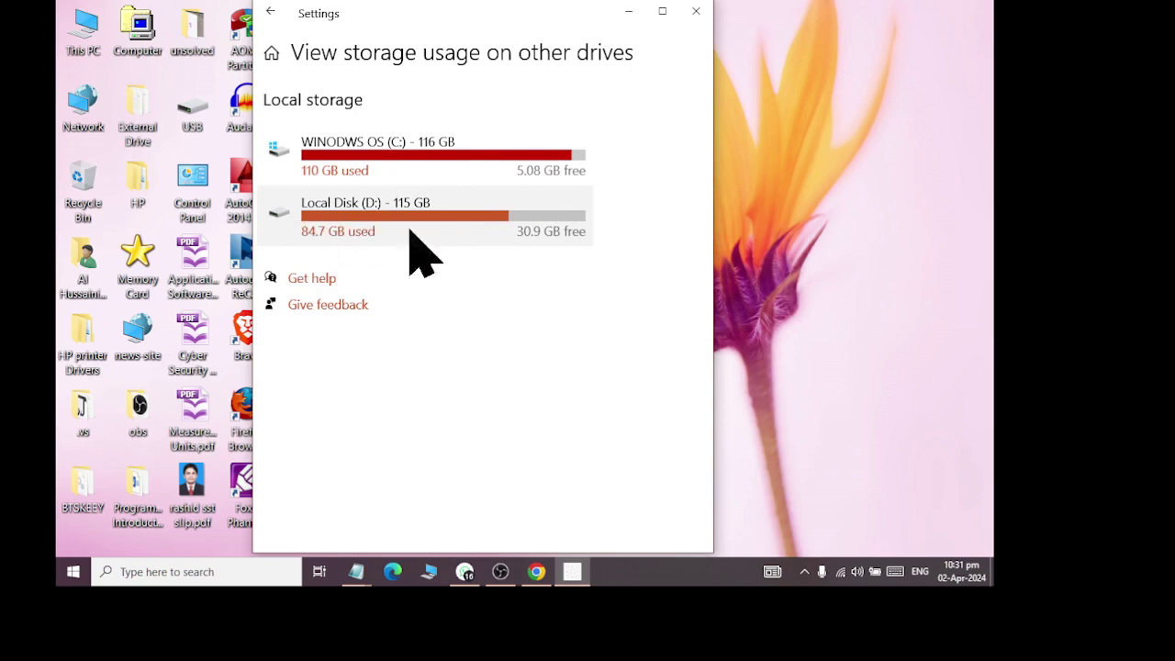
- Inspect Local Disk (D:)'s usage breakdown, then go back to the System settings list
click(516, 230)
scroll(485, 276, down, 3)
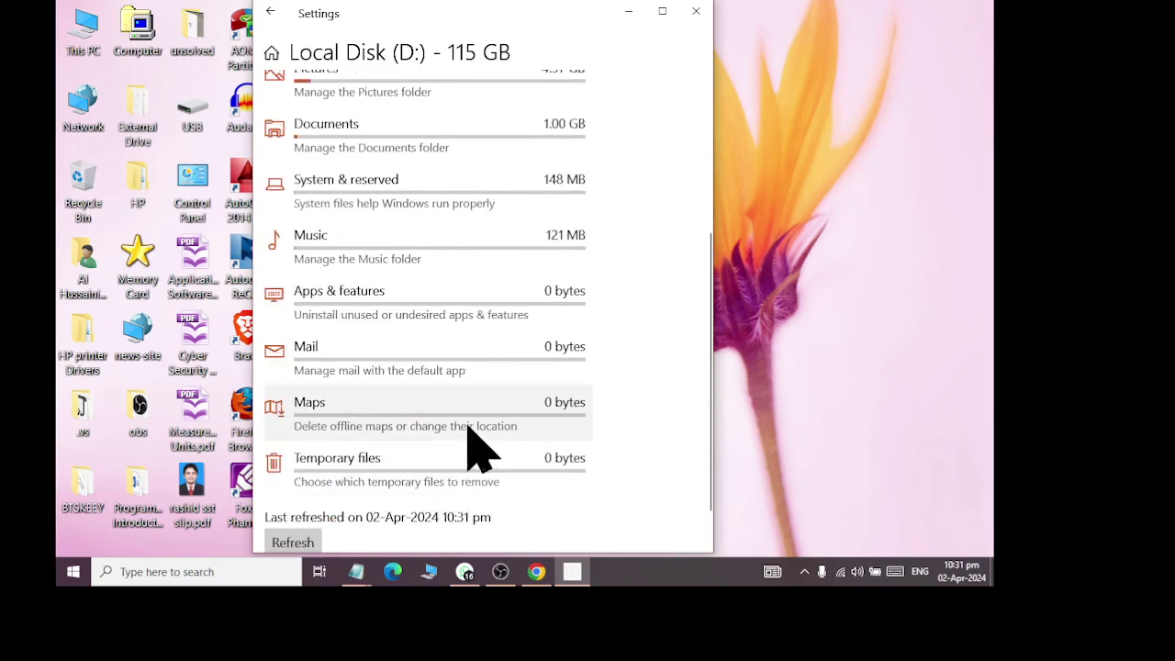
scroll(473, 427, up, 5)
click(270, 12)
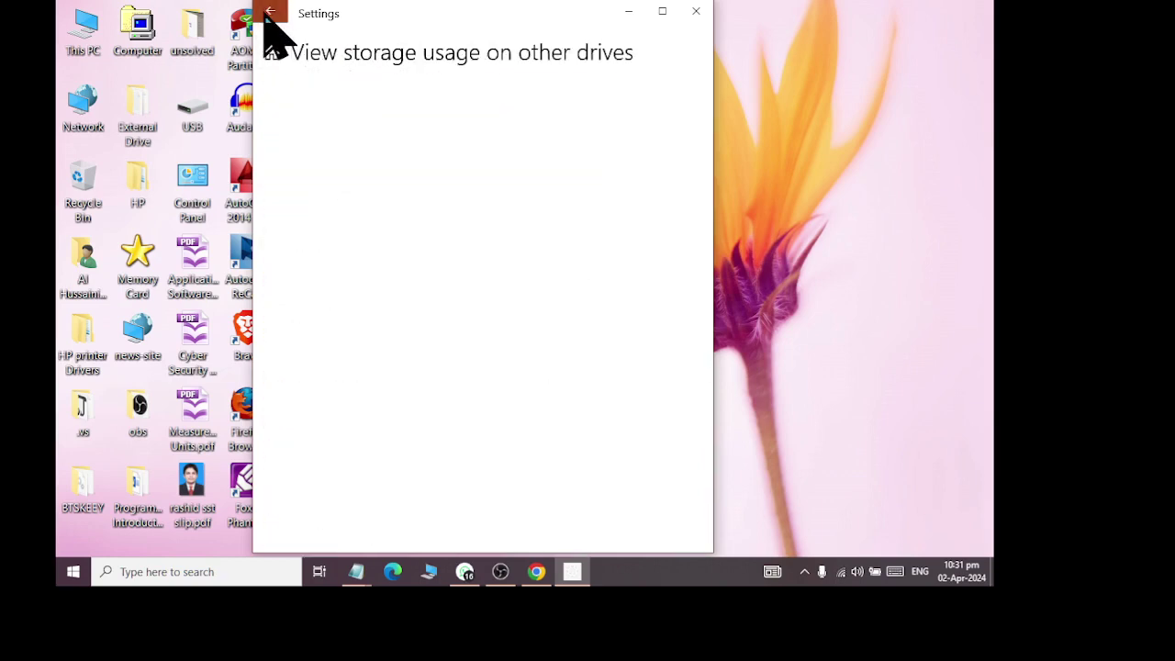
click(270, 13)
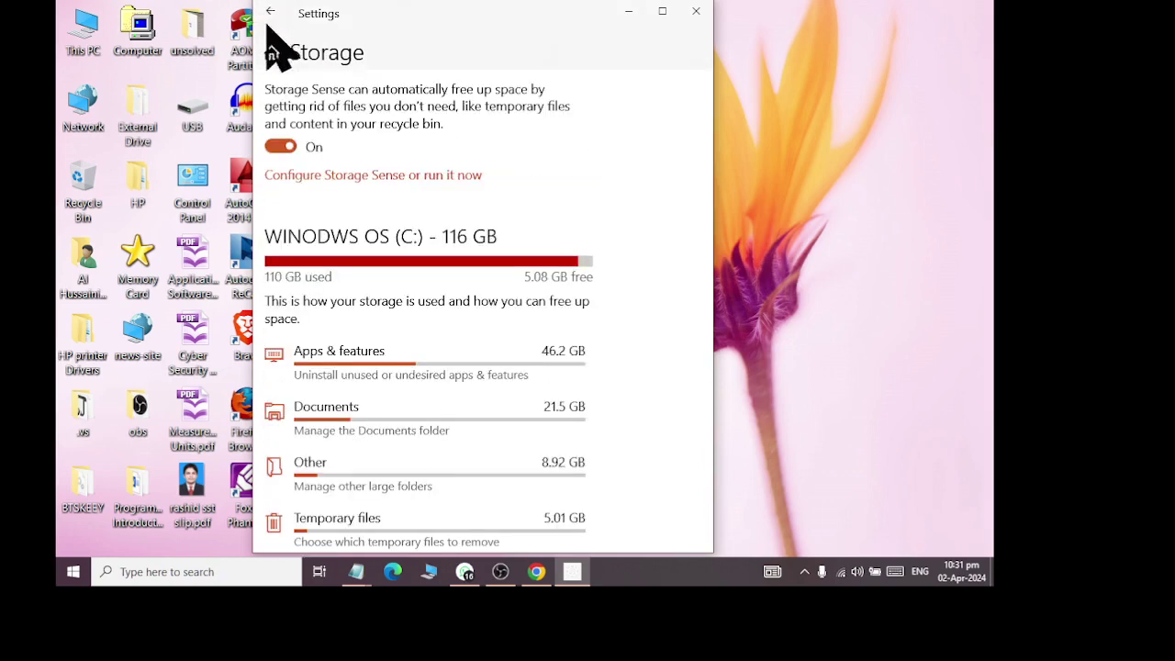
scroll(367, 275, down, 3)
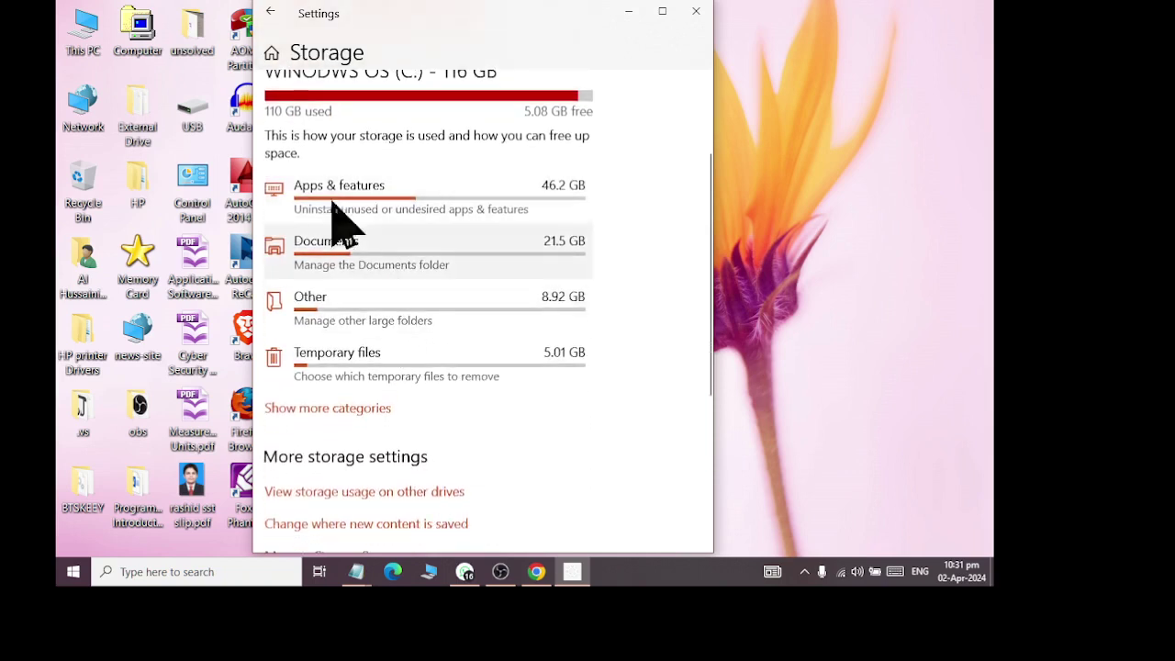
click(272, 15)
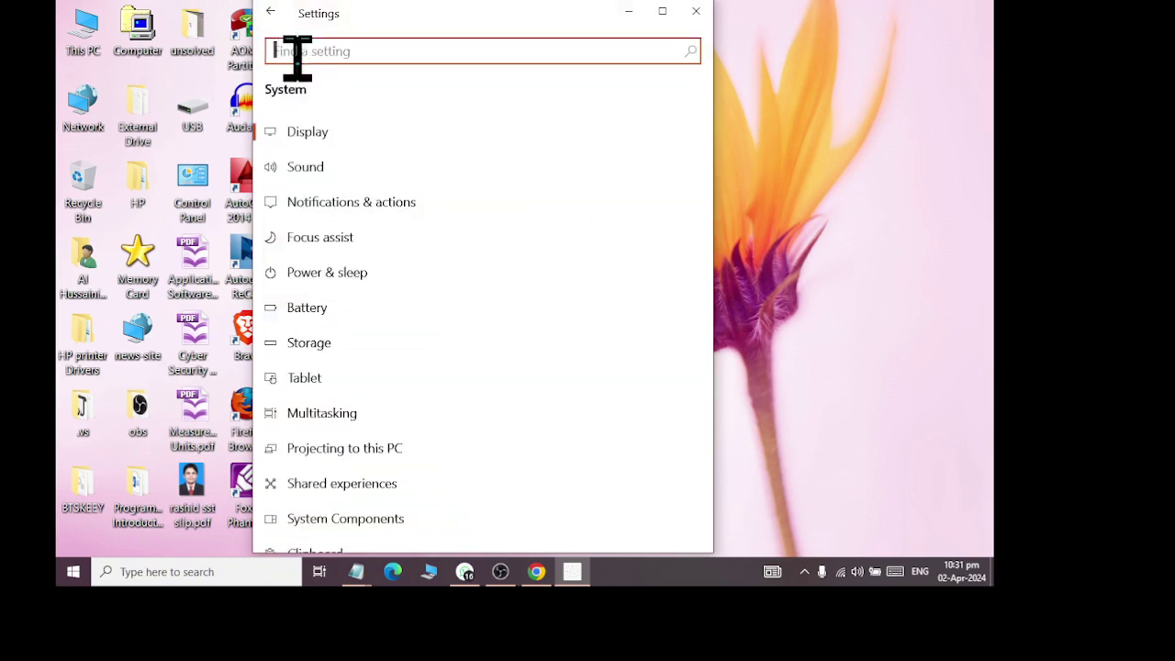
- Open Tablet settings, move the window right, briefly view WhatsApp Web, then open additional tablet settings
click(458, 388)
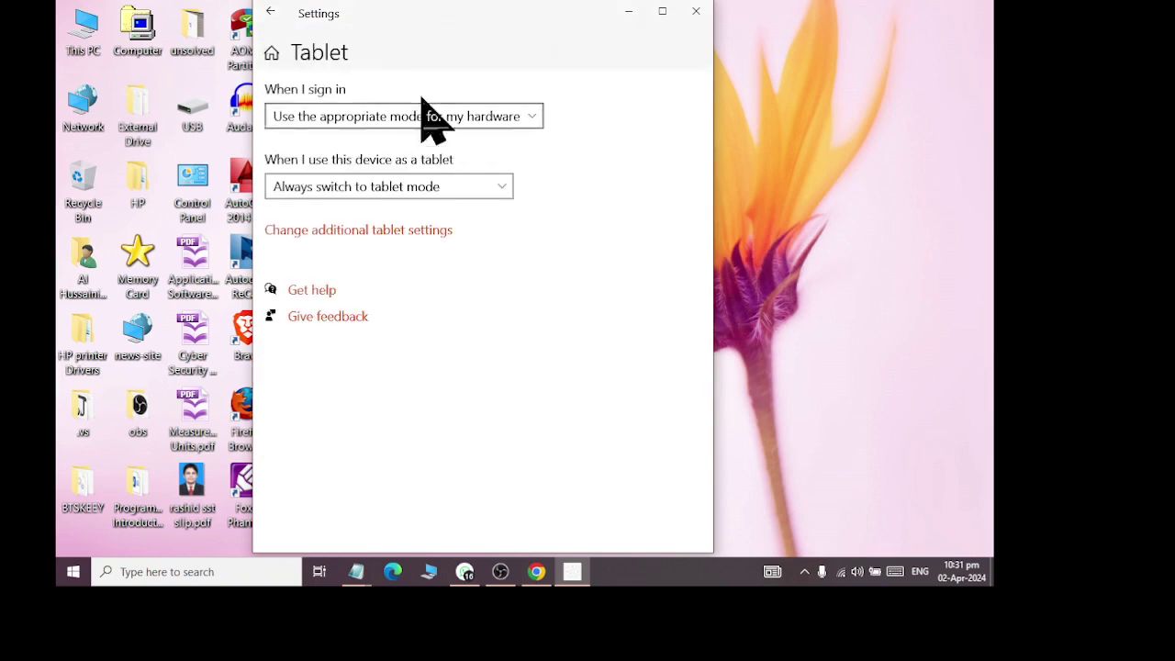
drag(394, 20, 660, 23)
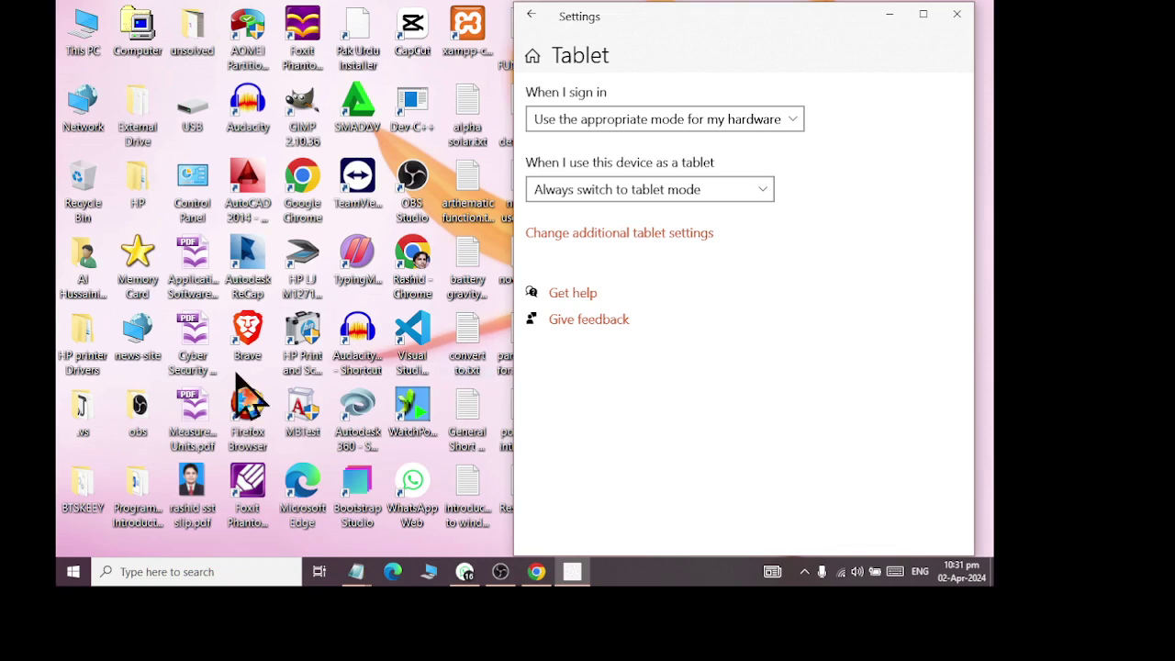
click(68, 571)
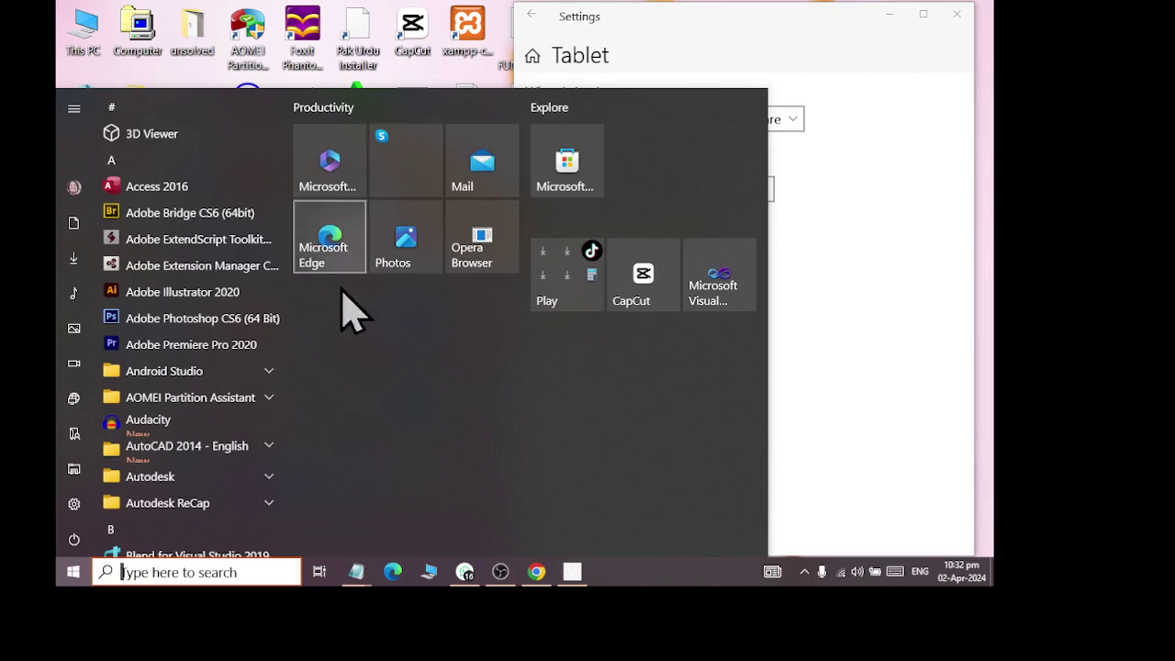
click(467, 573)
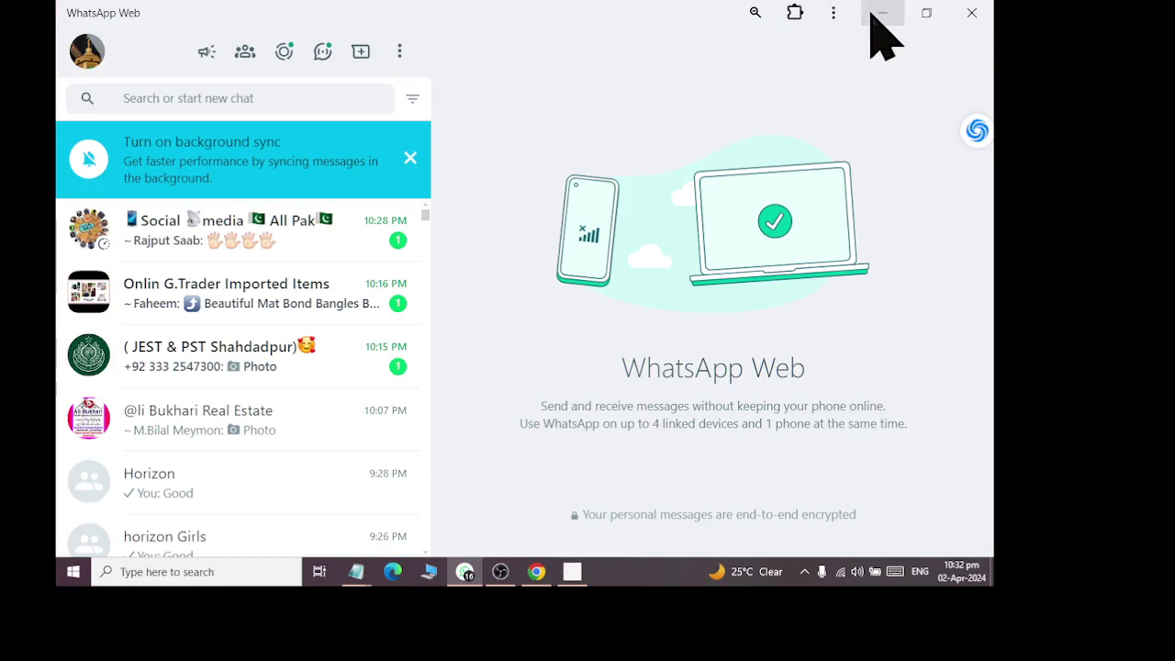
click(874, 17)
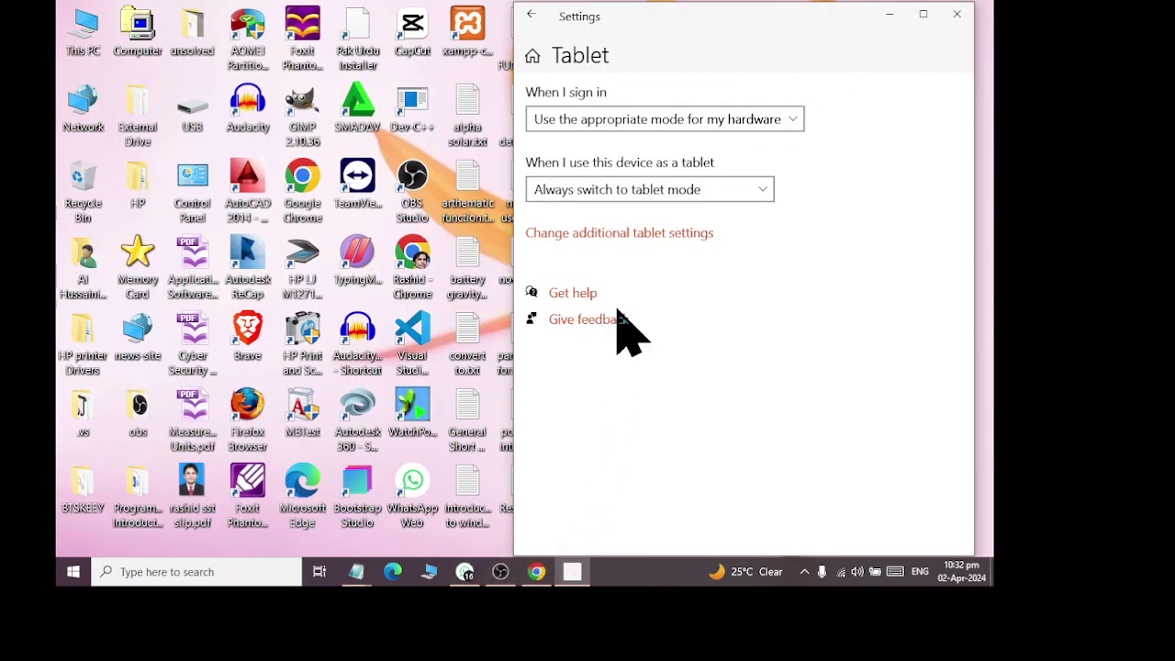
click(643, 236)
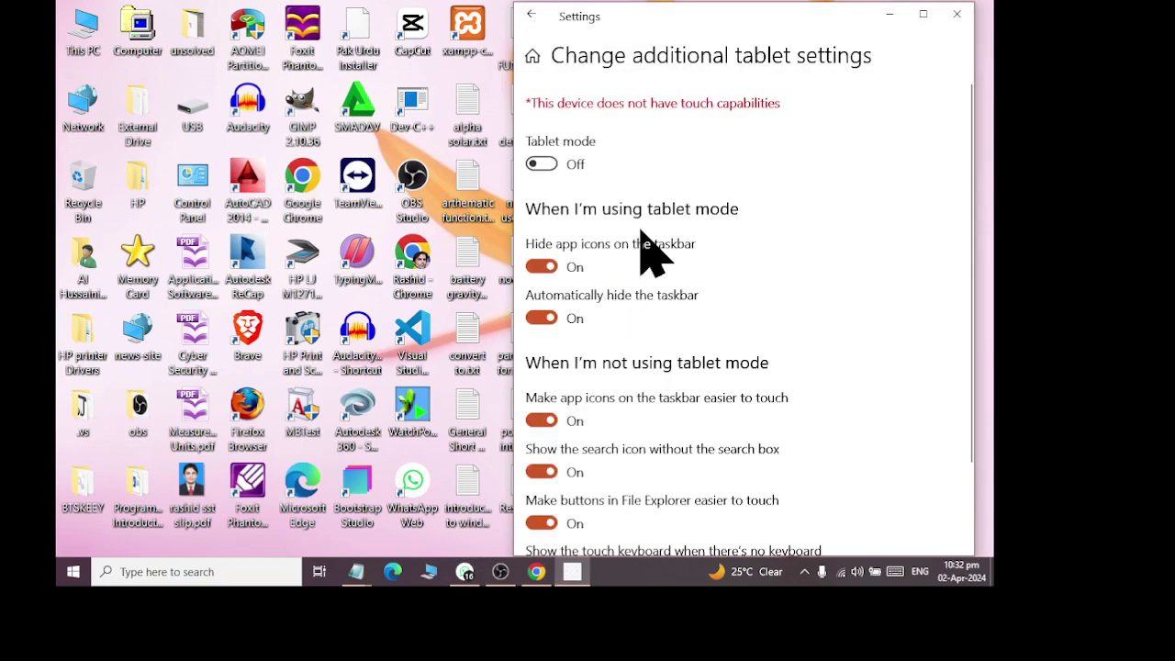
click(552, 165)
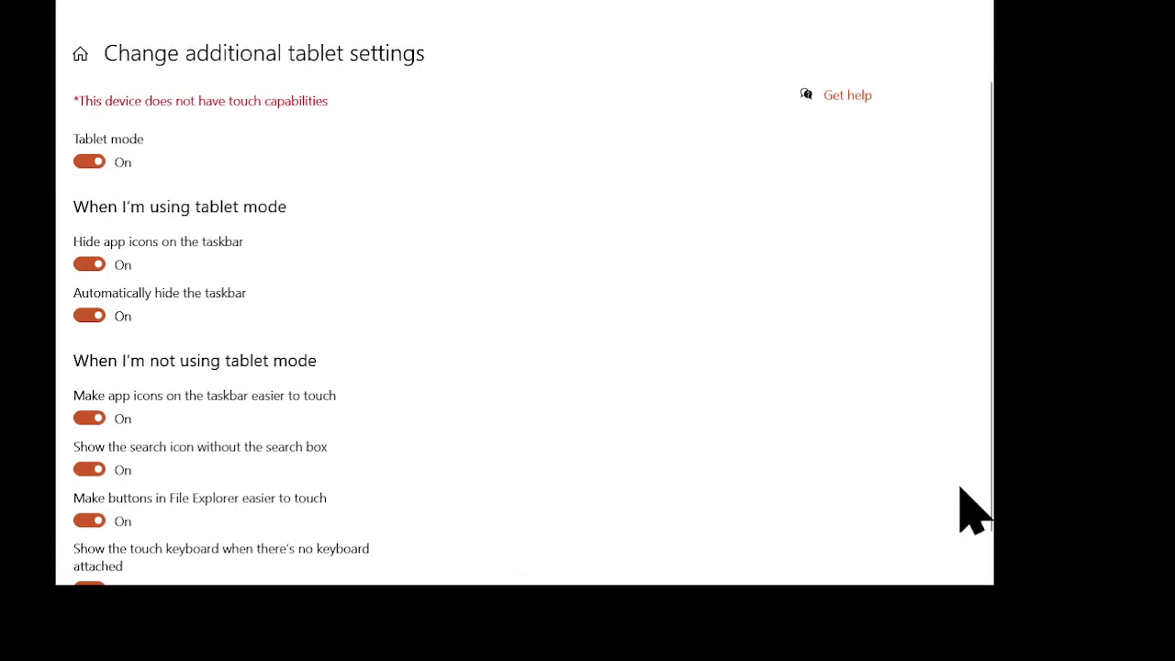
mouse_move(294, 586)
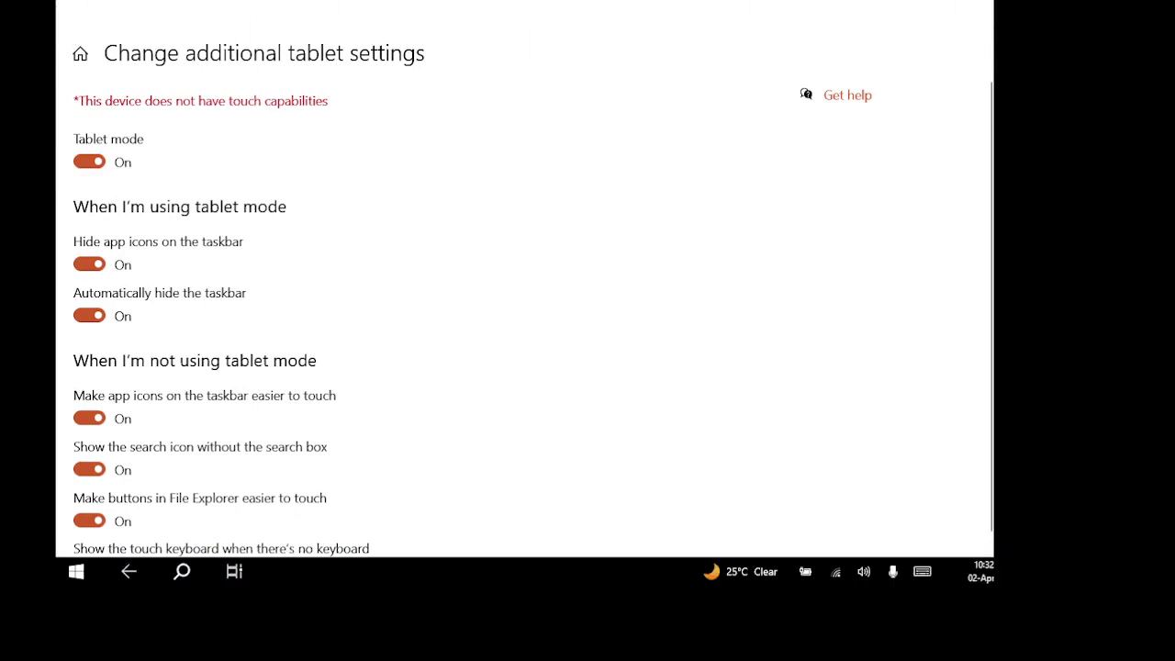
click(226, 583)
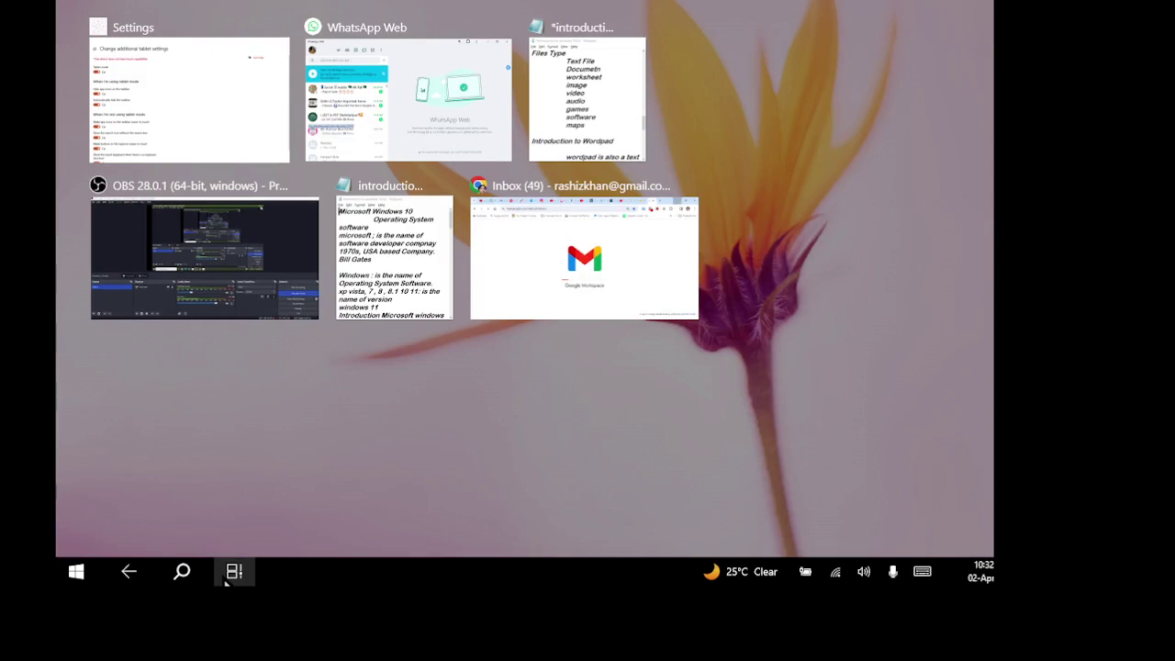
click(368, 276)
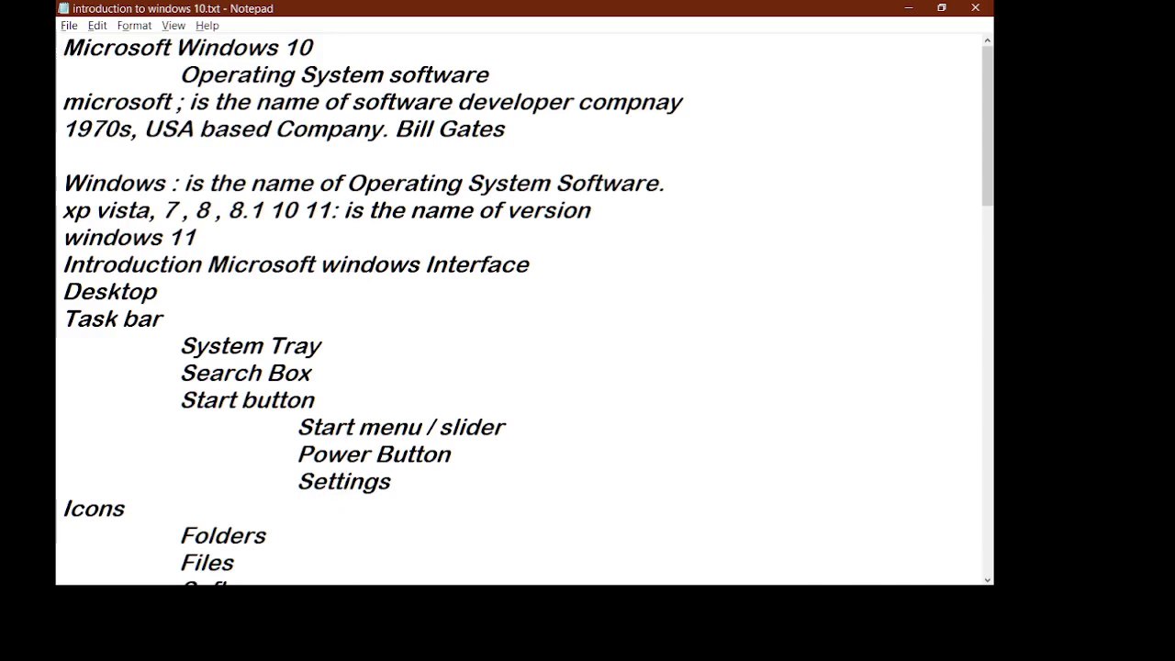
click(235, 572)
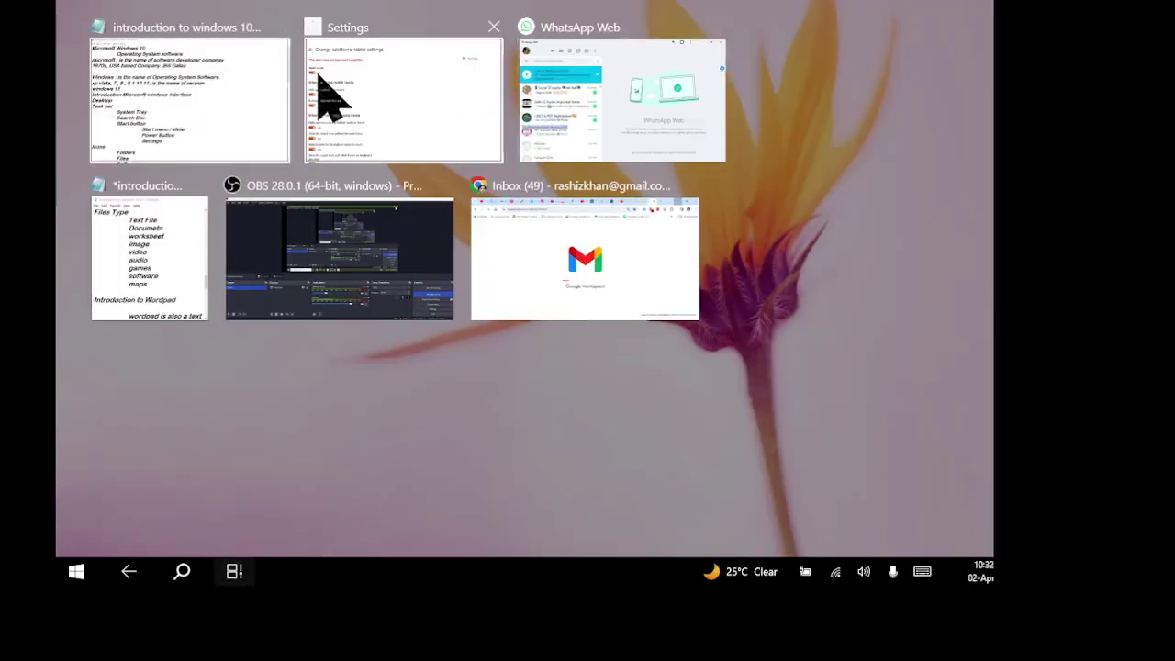
click(321, 79)
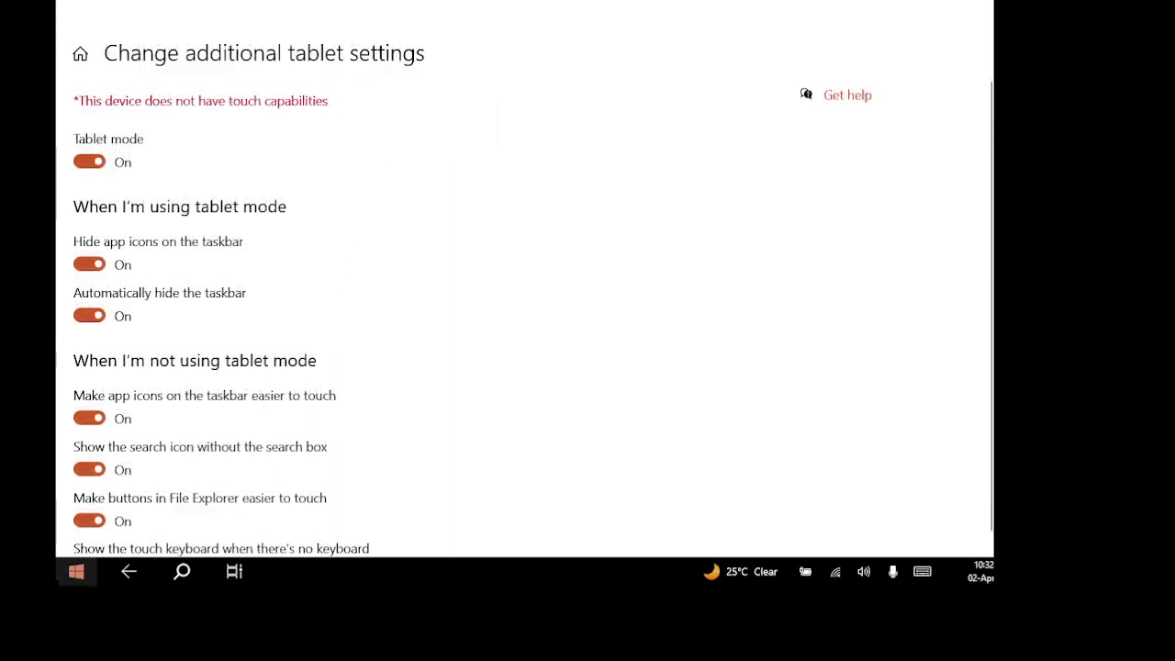
- Launch the Camera app from the Start menu's All apps list
click(65, 576)
click(62, 20)
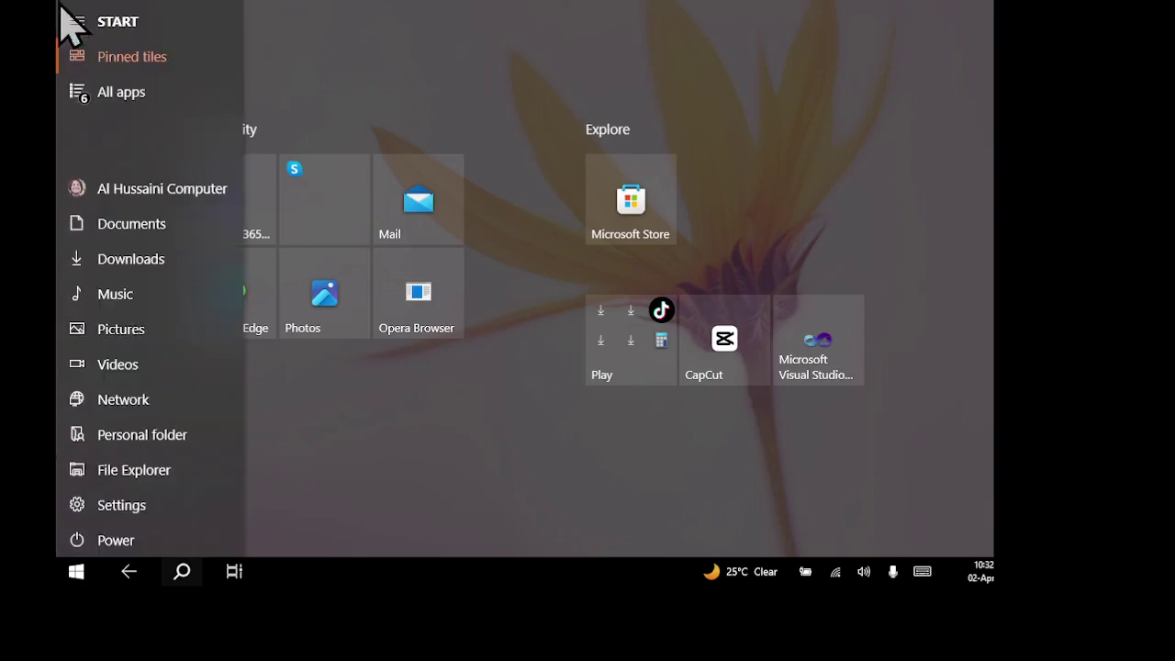
click(85, 93)
scroll(451, 267, down, 6)
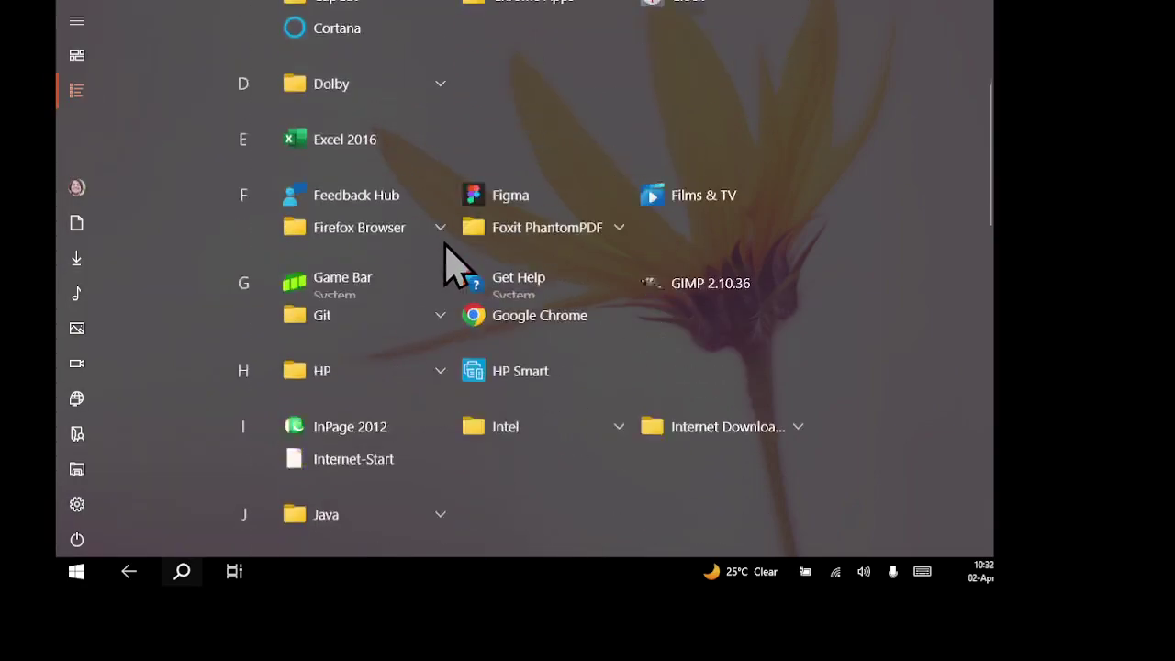
scroll(451, 275, down, 10)
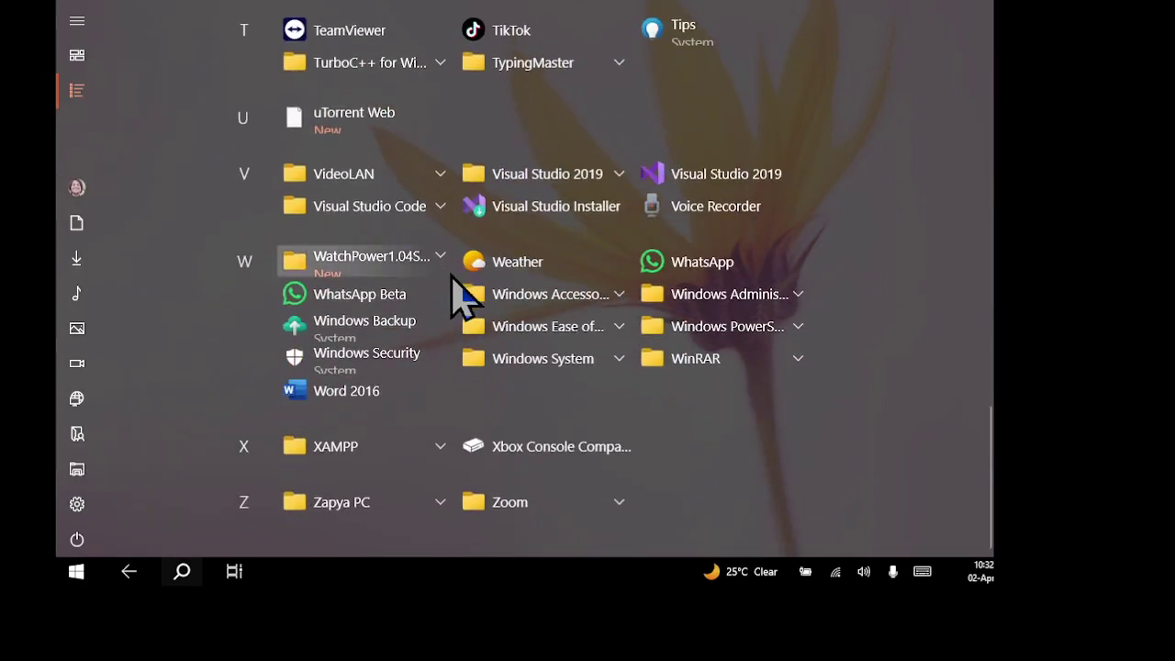
scroll(451, 281, up, 9)
scroll(464, 299, up, 6)
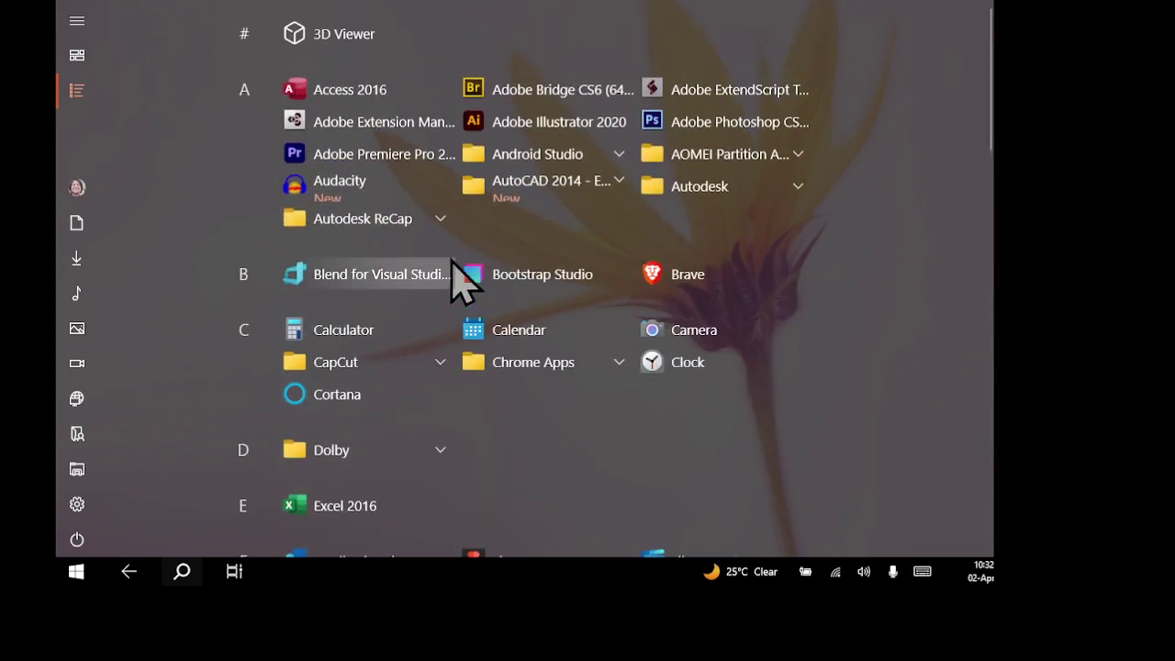
click(650, 336)
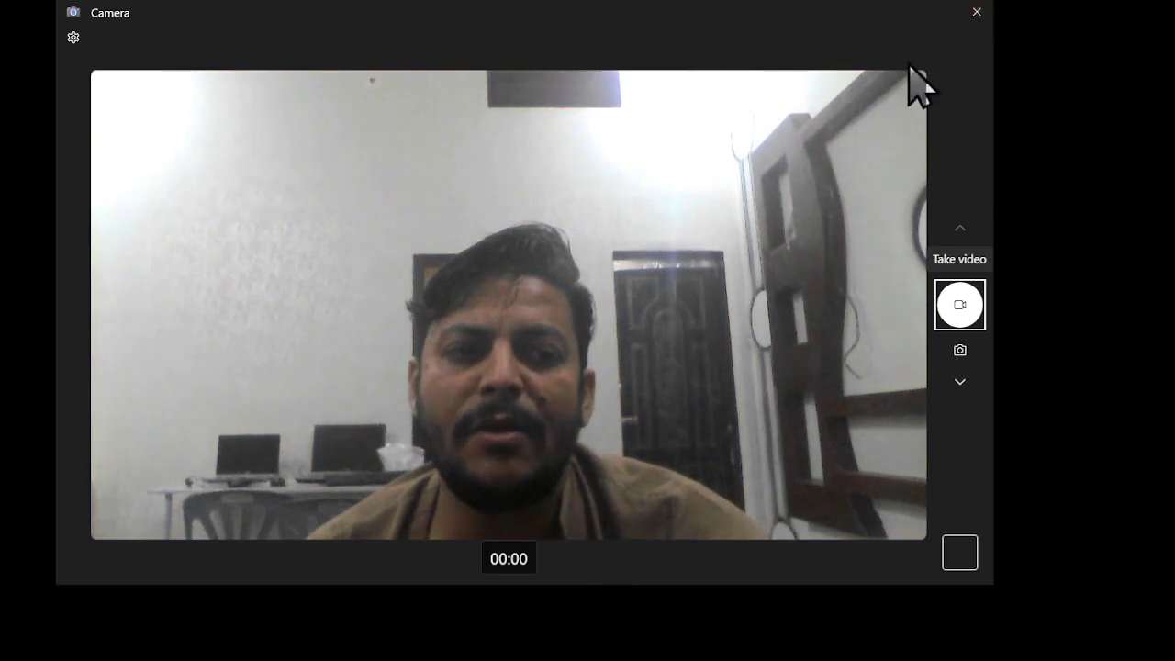
- Close Camera from Task View and return to the tablet settings window
click(234, 572)
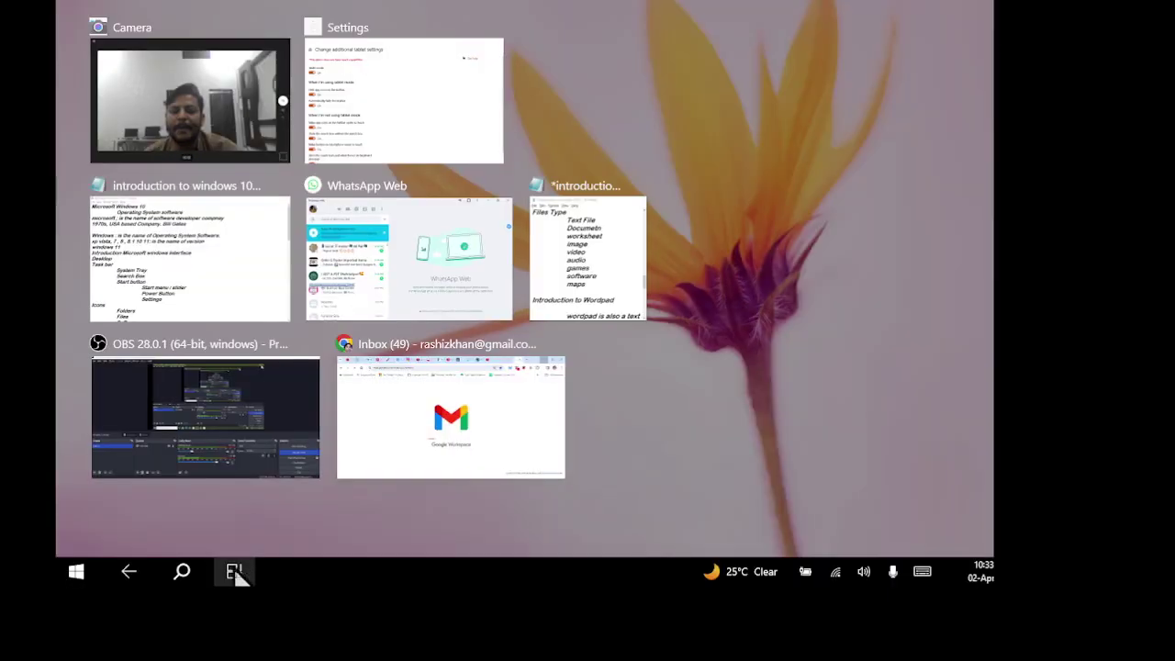
mouse_move(288, 52)
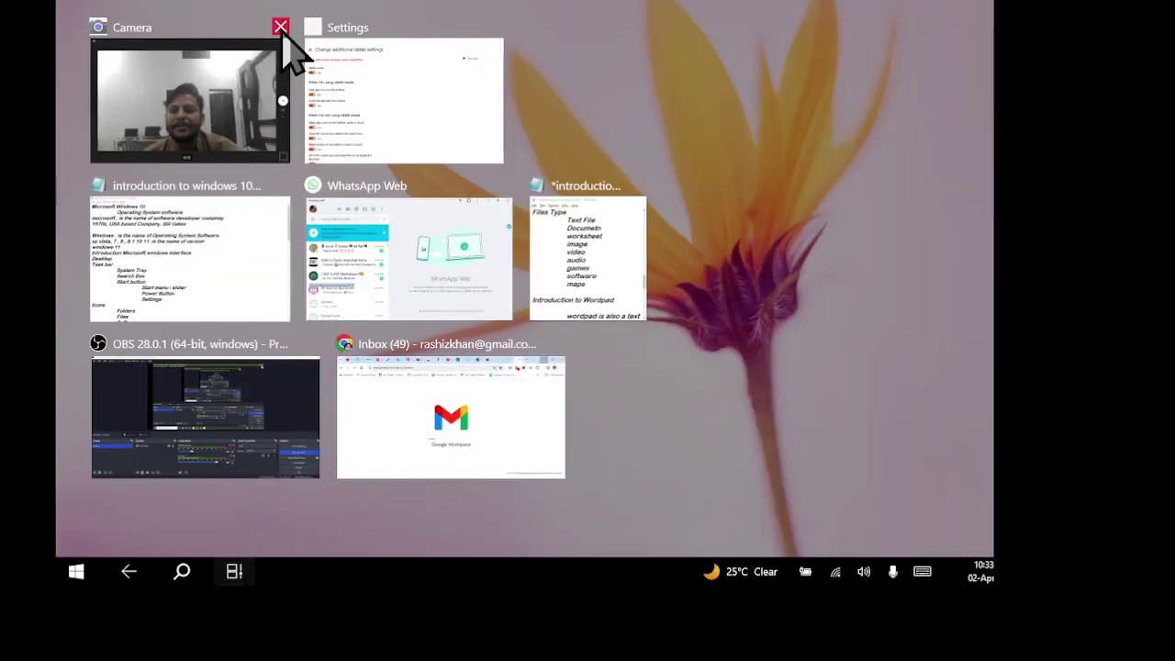
click(280, 27)
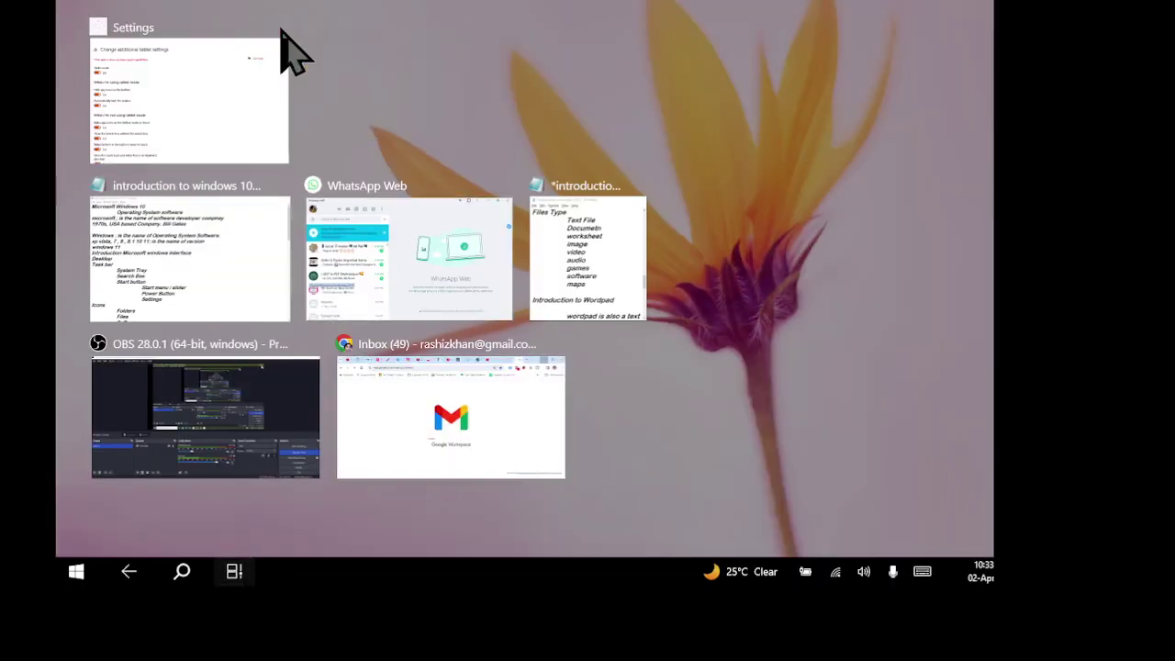
click(220, 132)
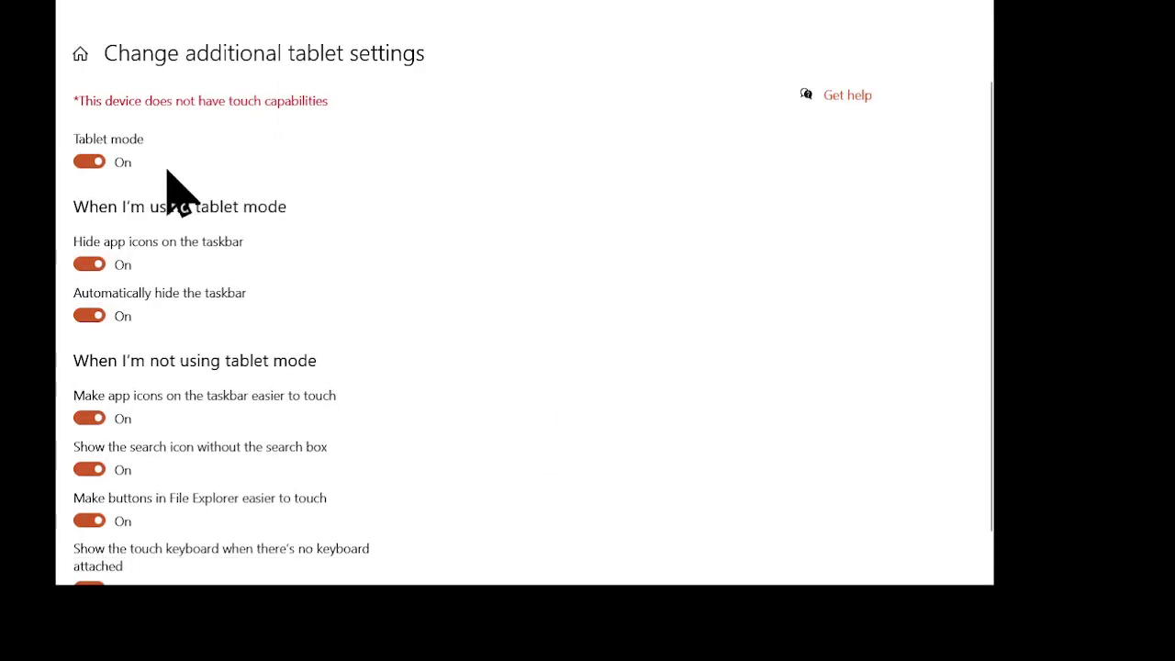
- Turn Tablet mode off and check the desktop Start menu
scroll(169, 188, down, 1)
scroll(128, 203, up, 1)
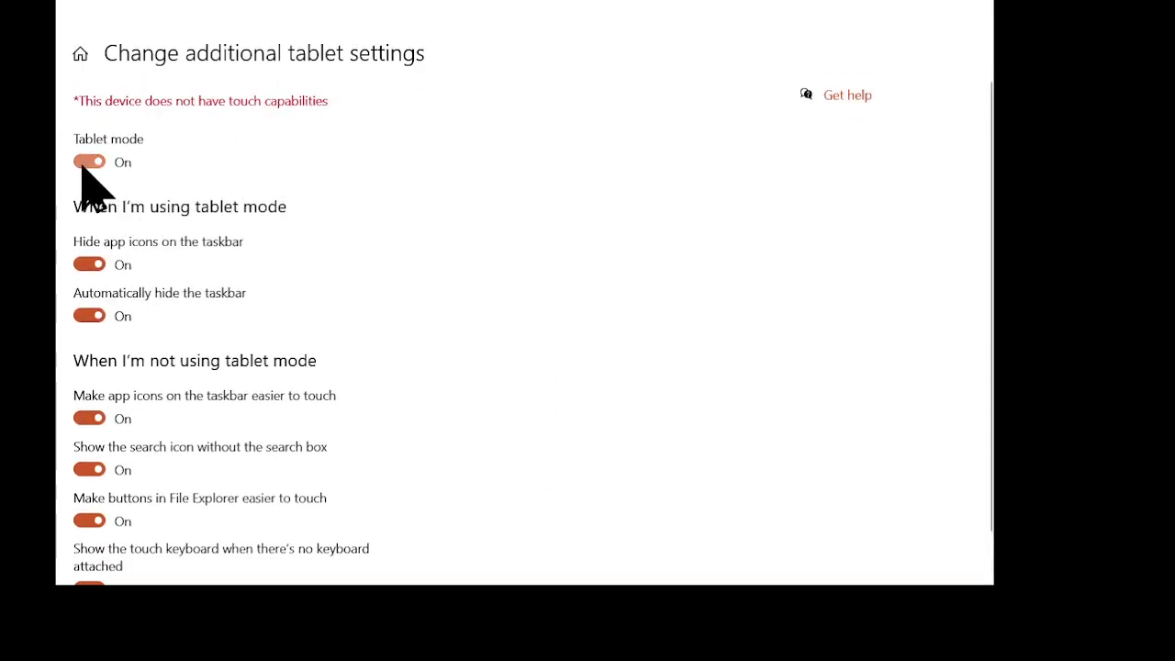
click(85, 163)
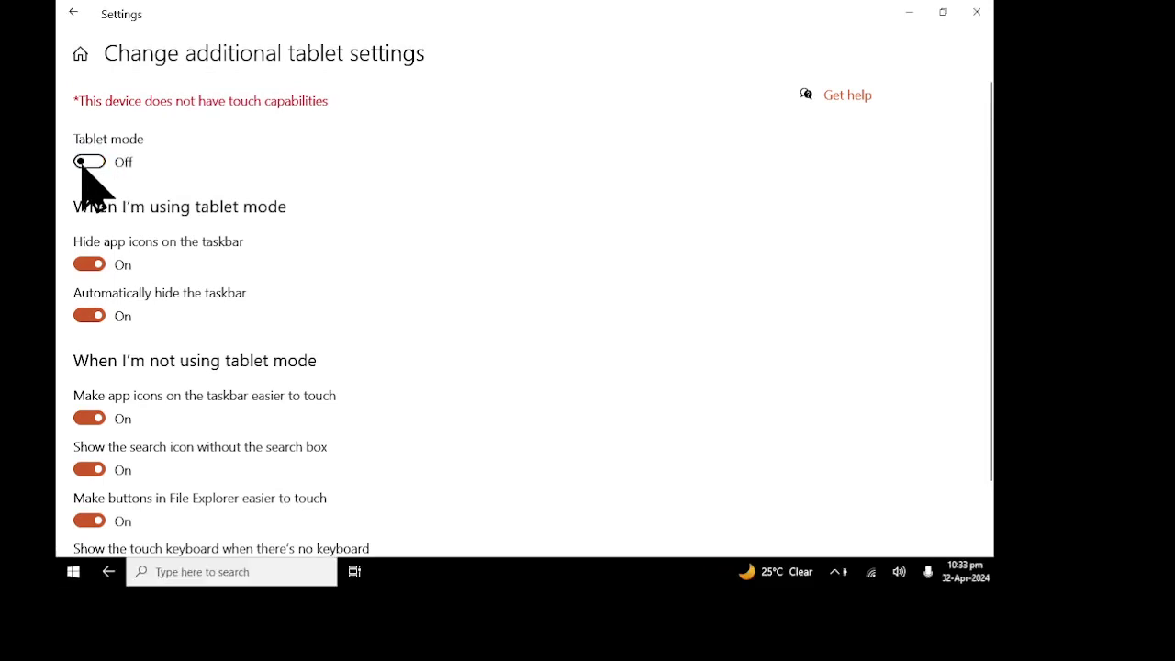
click(71, 573)
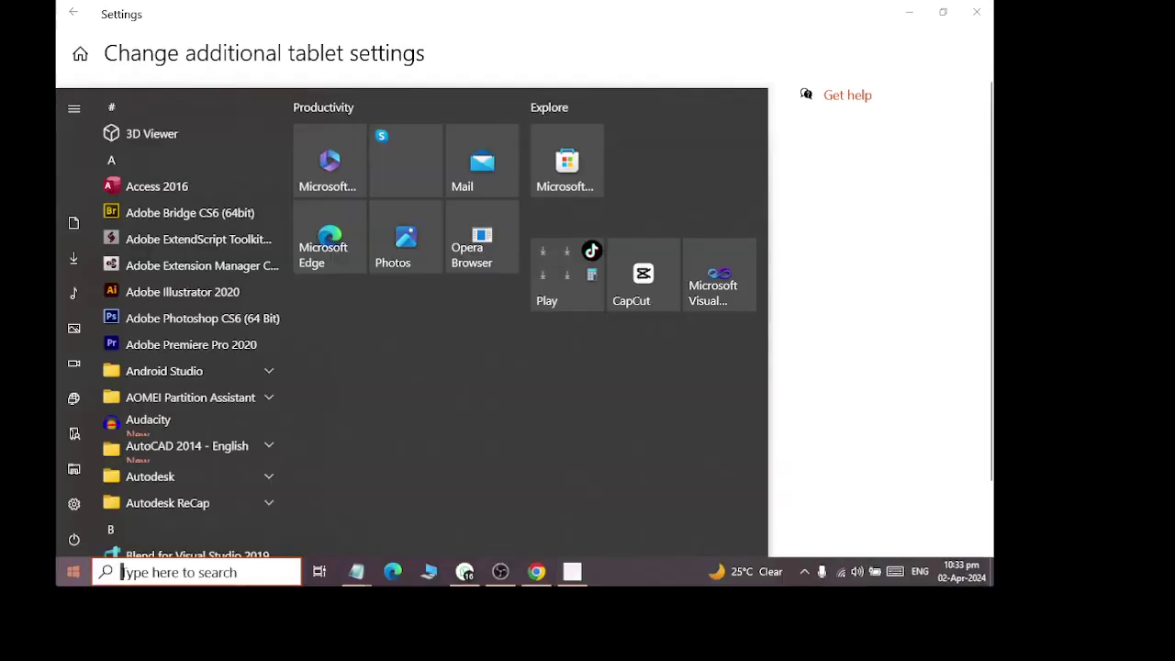
click(249, 21)
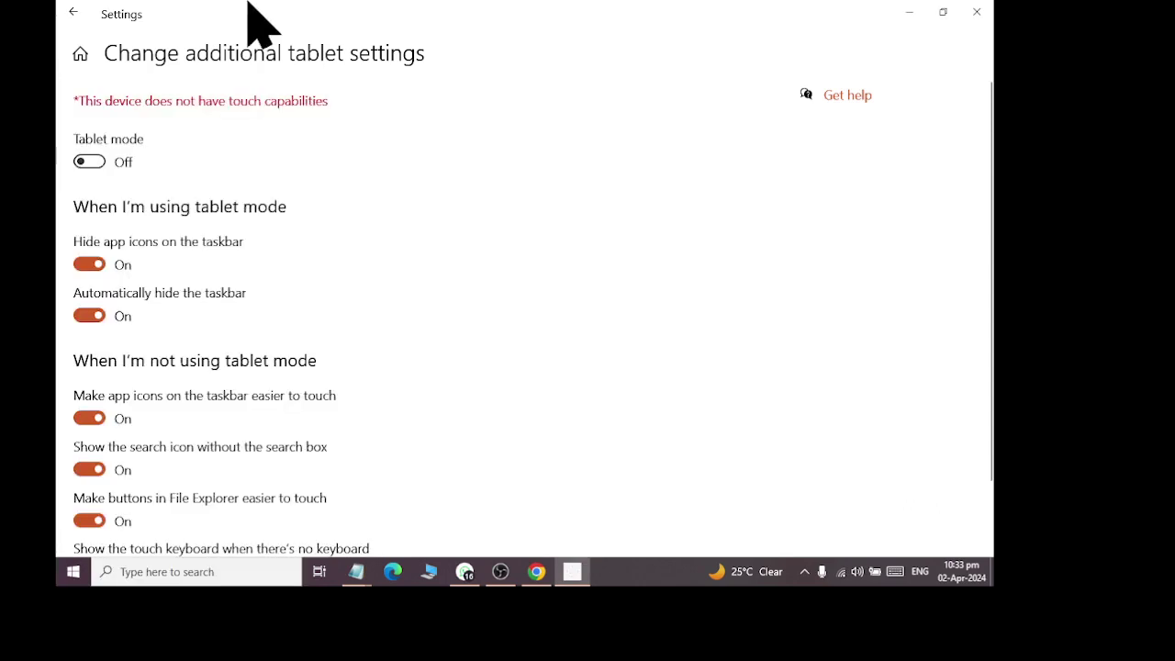
- Go back to the Tablet page and open Multitasking settings
click(74, 13)
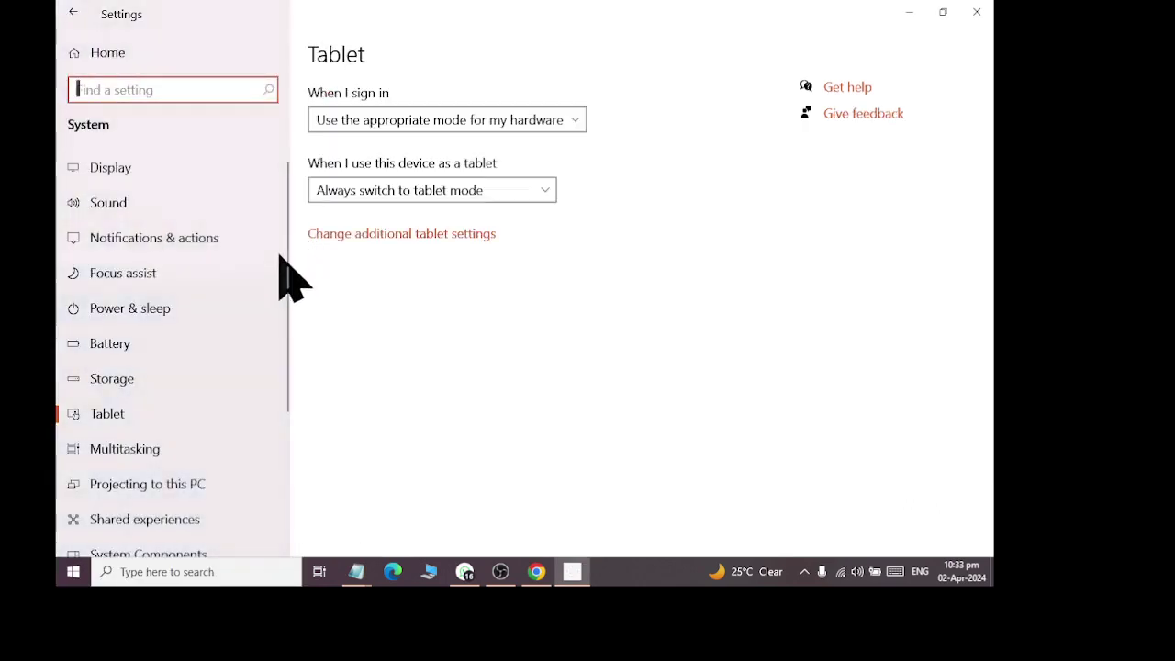
scroll(267, 285, down, 3)
click(244, 326)
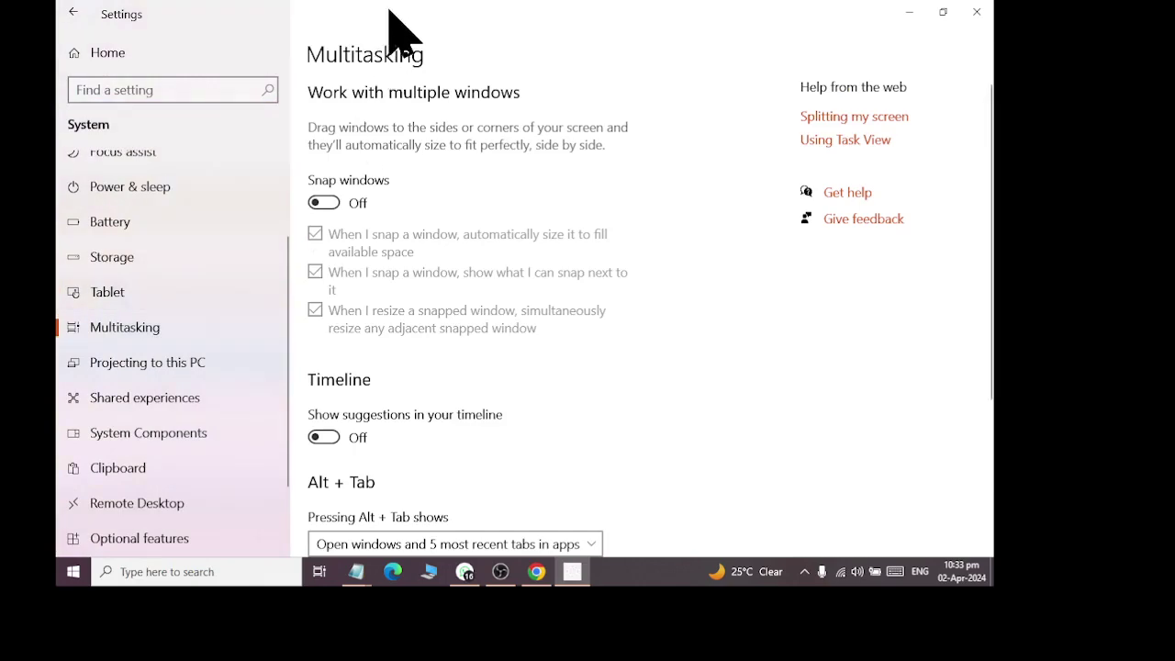
- Turn Snap windows on, then snap Notepad to the left half and Settings to the right
double_click(389, 11)
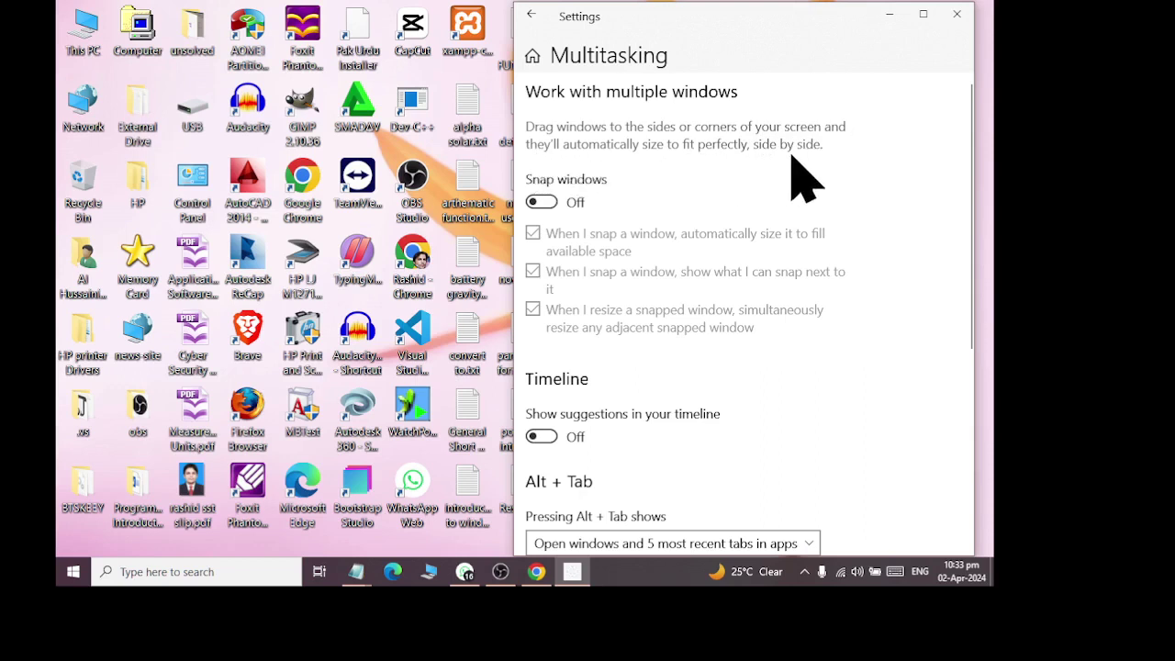
click(542, 203)
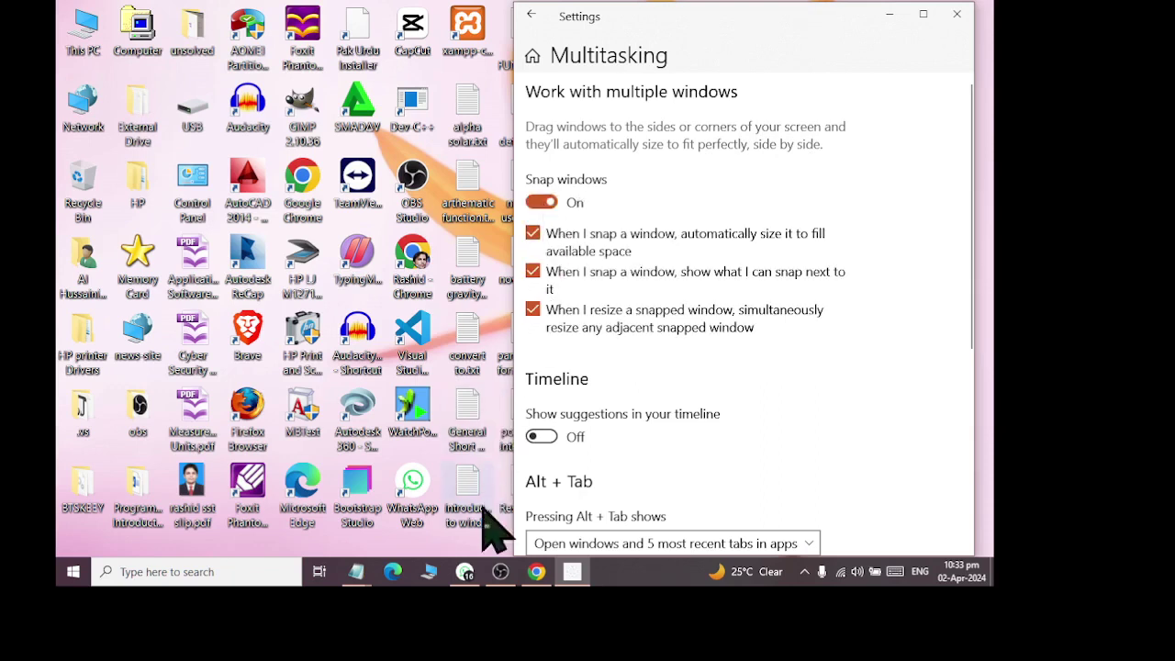
mouse_move(358, 577)
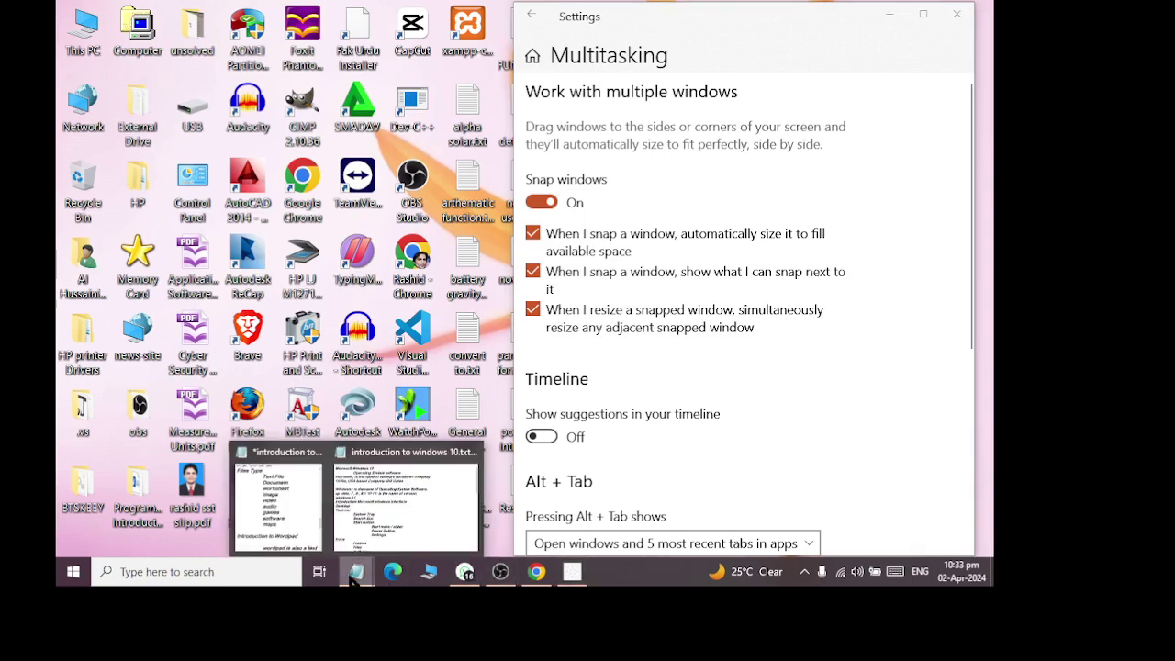
click(280, 478)
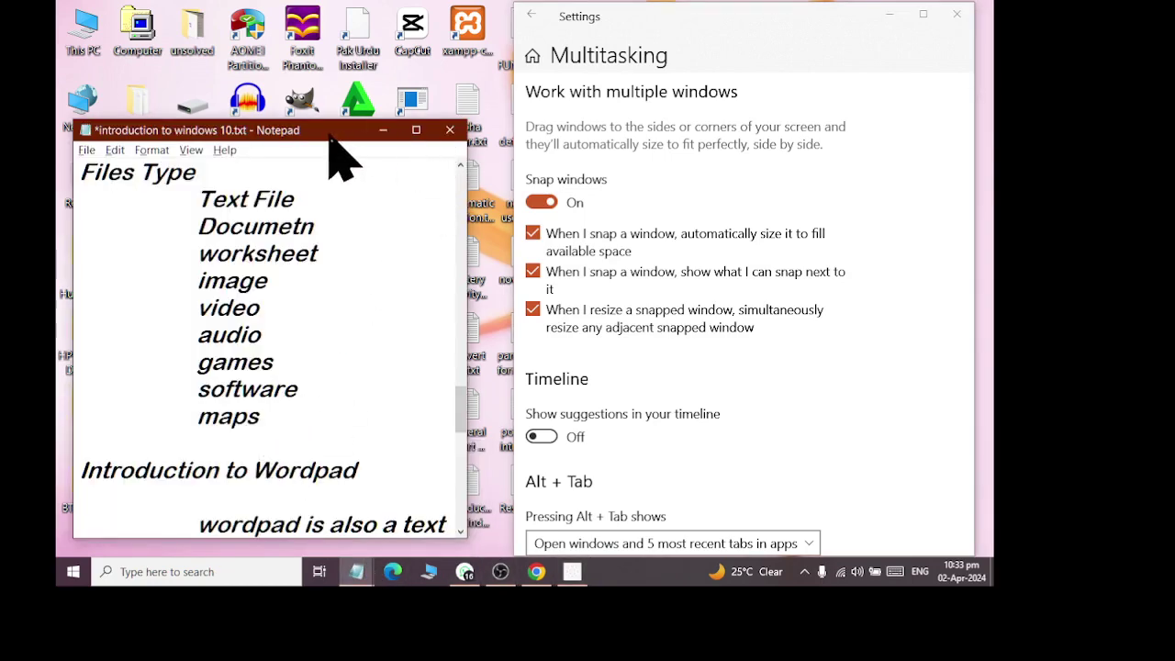
drag(328, 135, 56, 128)
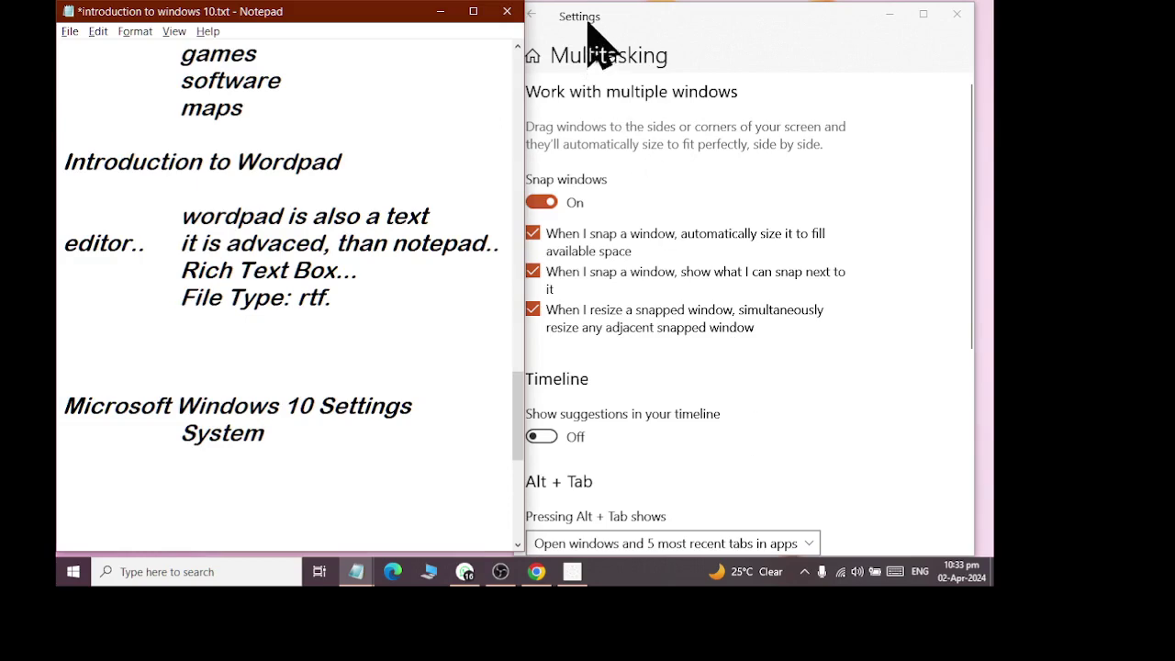
drag(593, 21, 991, 165)
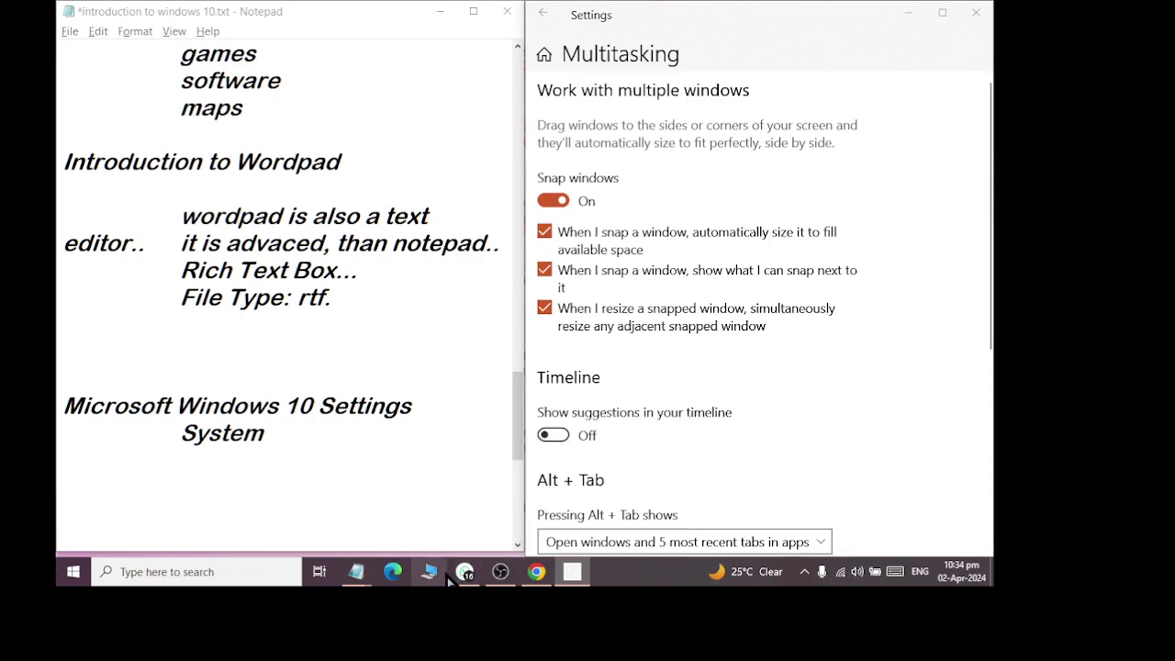
- Snap WhatsApp Web to the right half and shrink and reposition the Gmail window
click(476, 578)
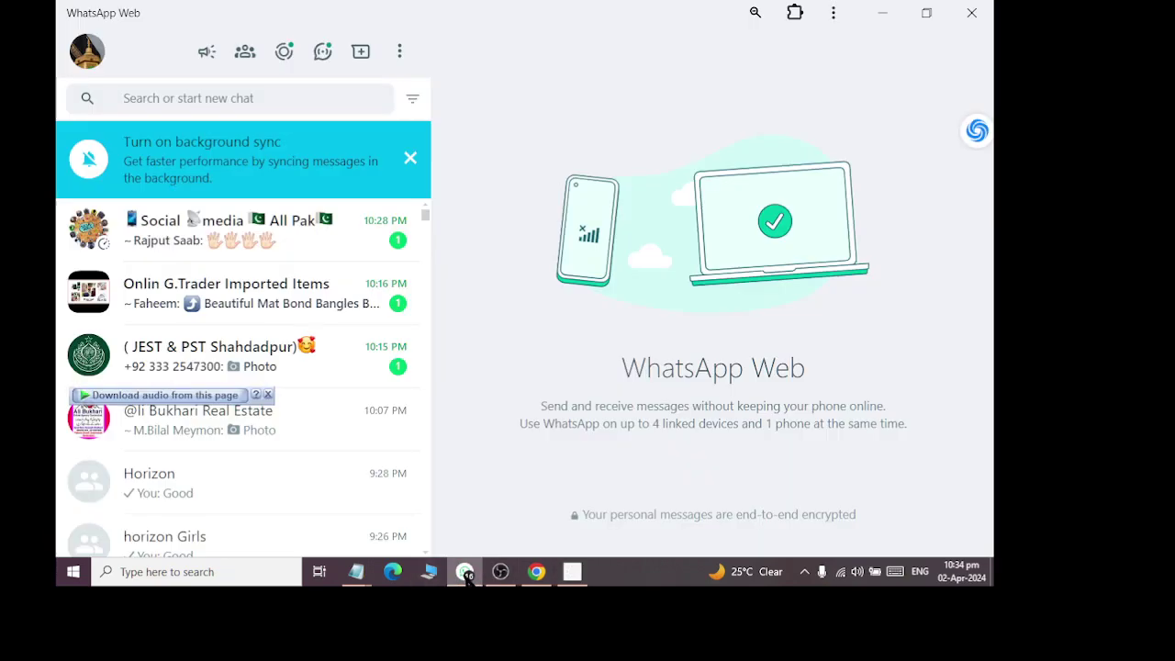
double_click(432, 37)
drag(638, 36, 996, 107)
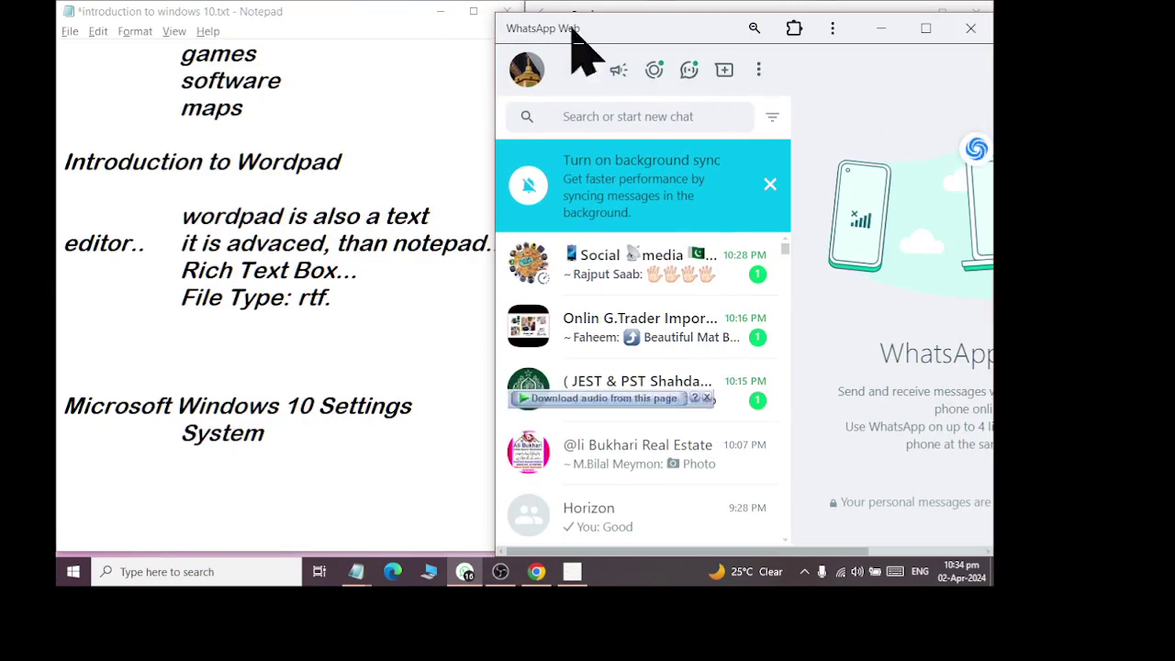
click(537, 571)
drag(847, 11, 57, 213)
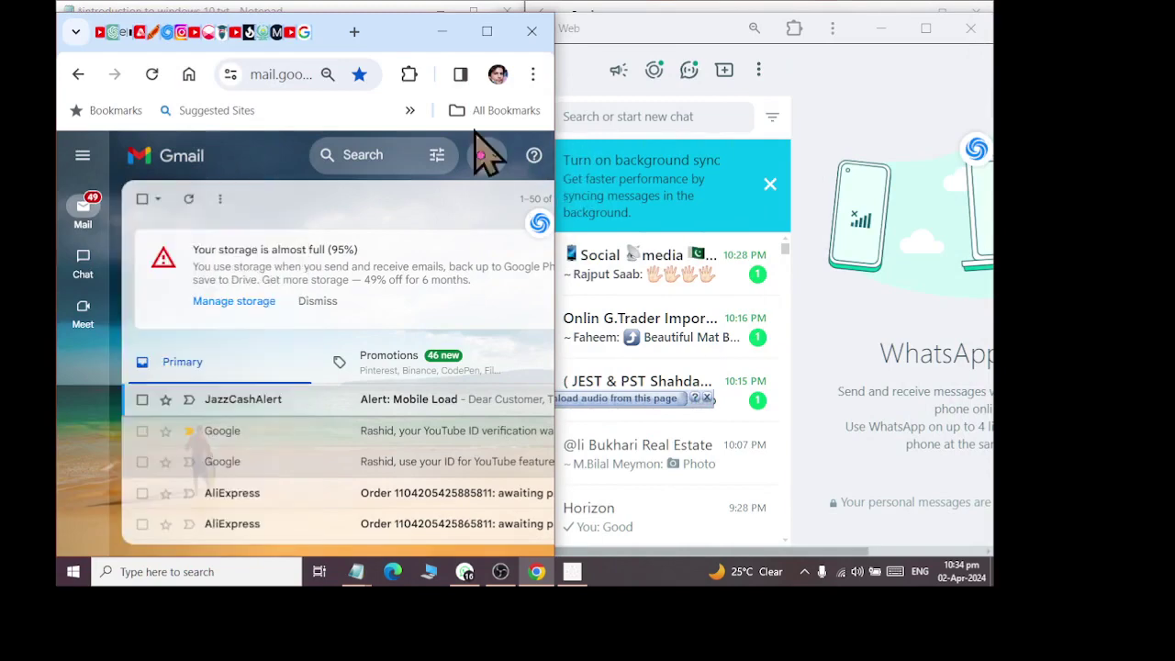
drag(389, 38, 480, 18)
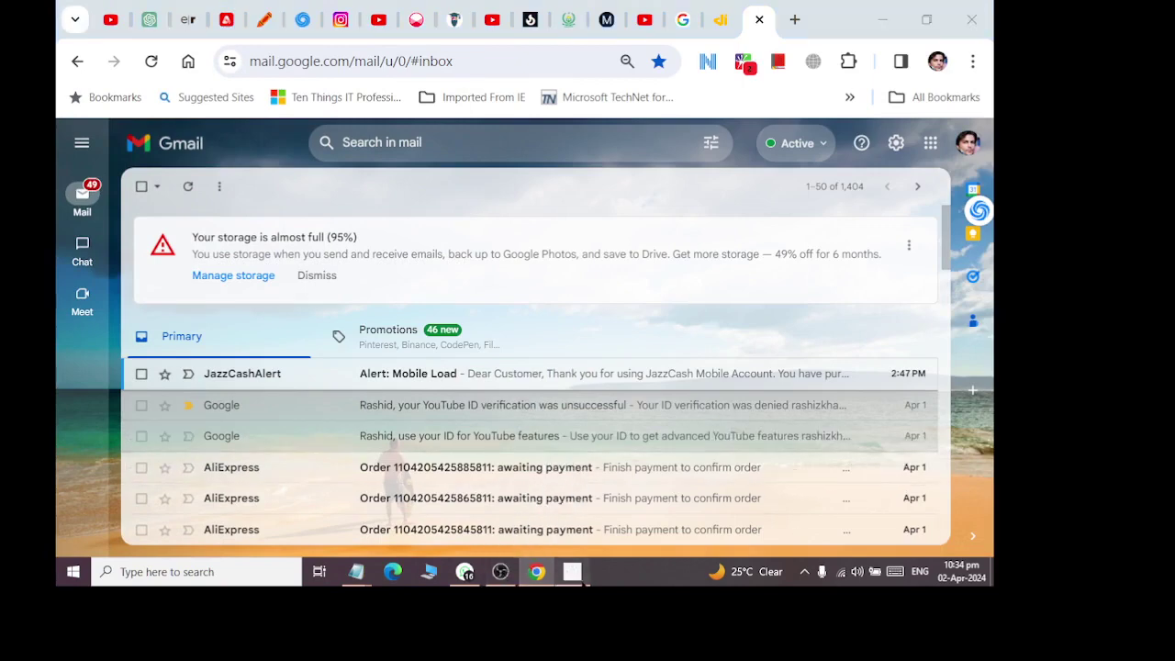
- Turn Snap windows off on the Multitasking page
click(571, 574)
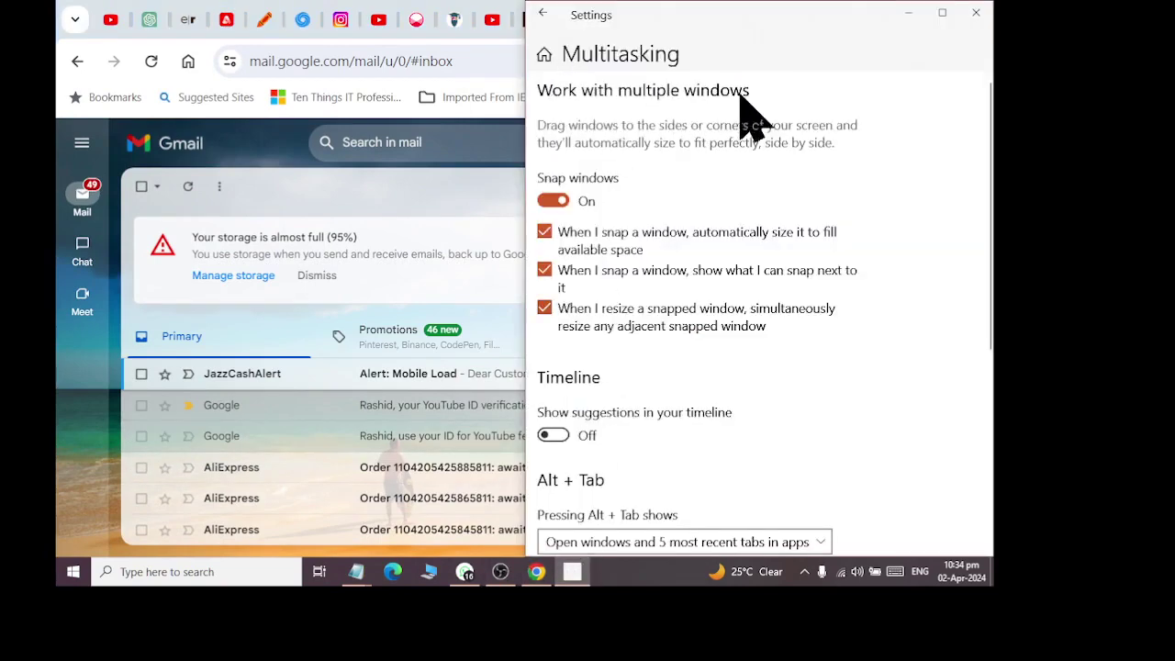
click(553, 201)
scroll(643, 284, down, 4)
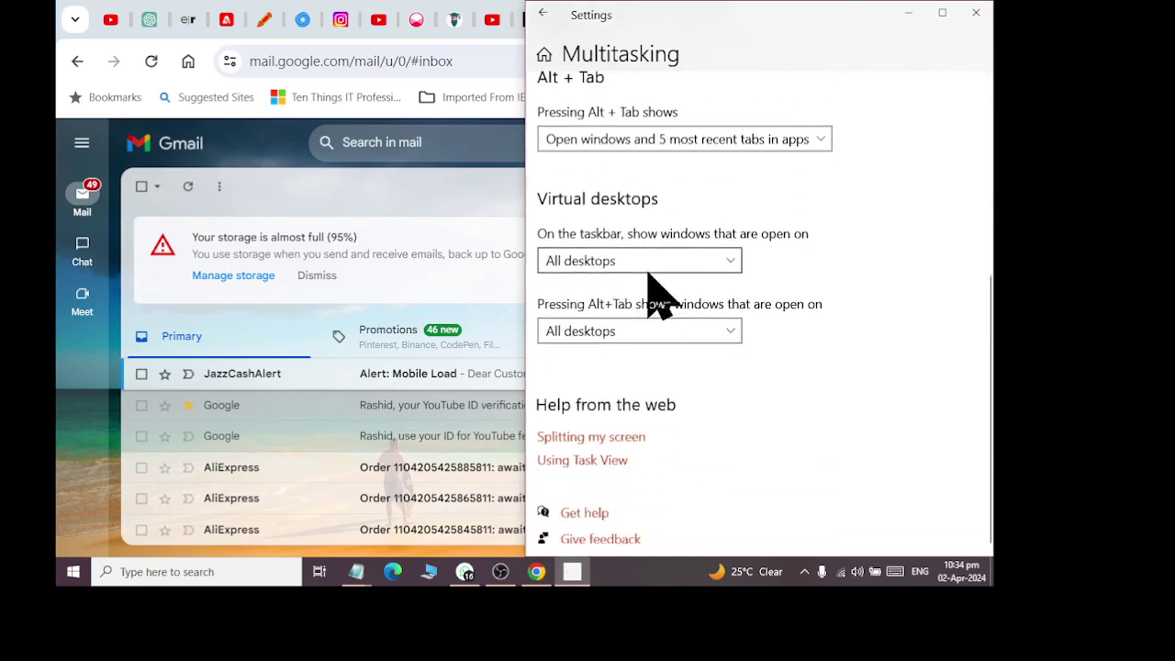
scroll(650, 292, up, 1)
scroll(650, 292, up, 4)
- Maximize the Settings window to fill the screen
drag(684, 15, 755, 126)
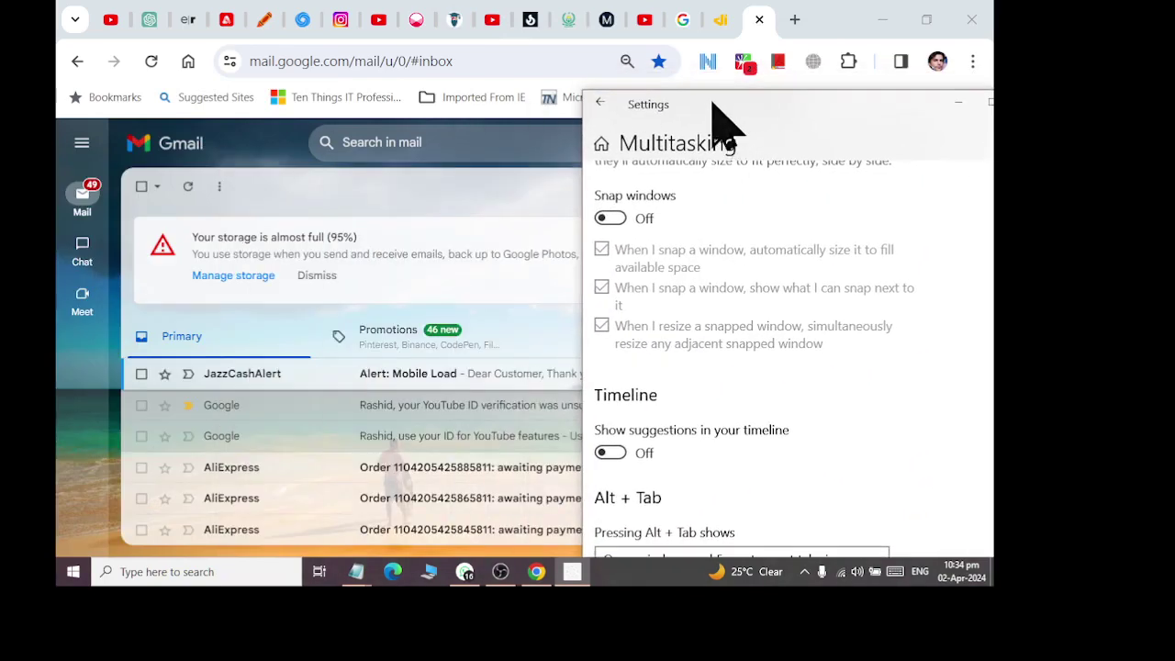
double_click(722, 119)
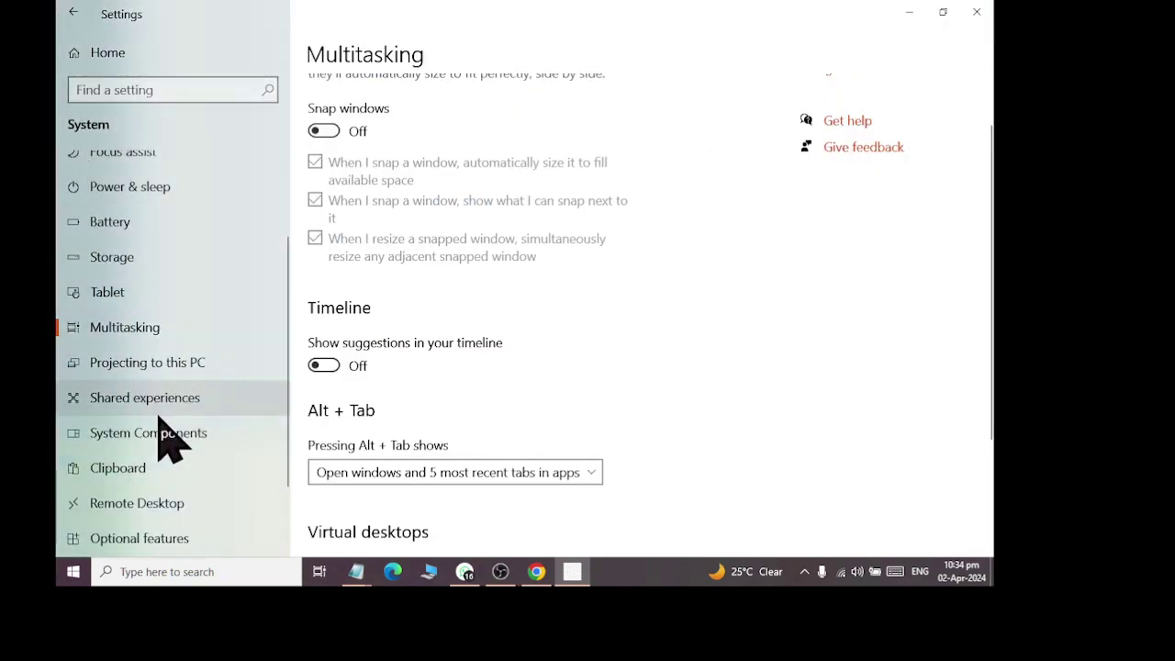
scroll(170, 437, down, 1)
- View Projecting to this PC and its Optional features link, then open Shared experiences
click(184, 305)
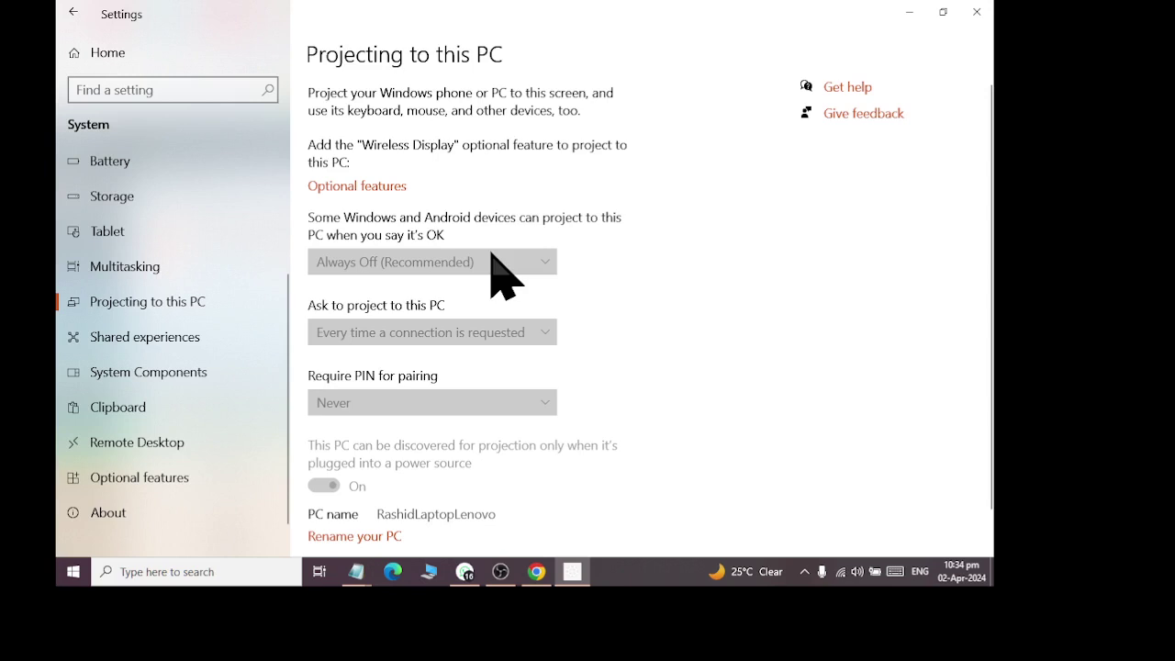
scroll(551, 229, down, 1)
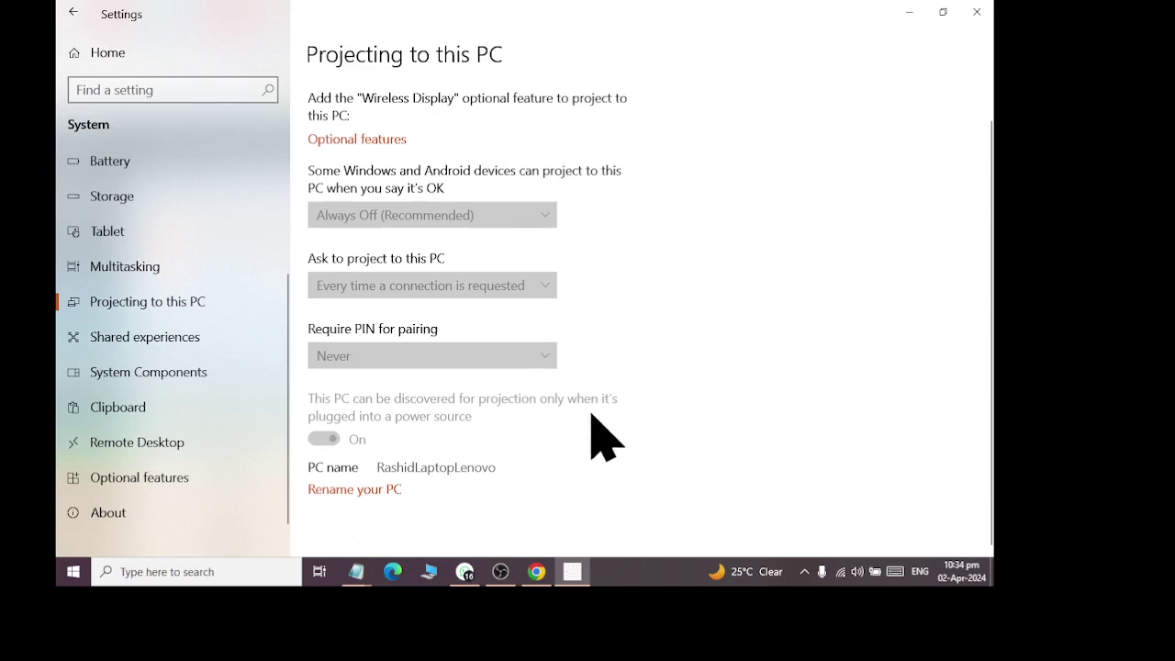
click(347, 140)
scroll(469, 459, down, 5)
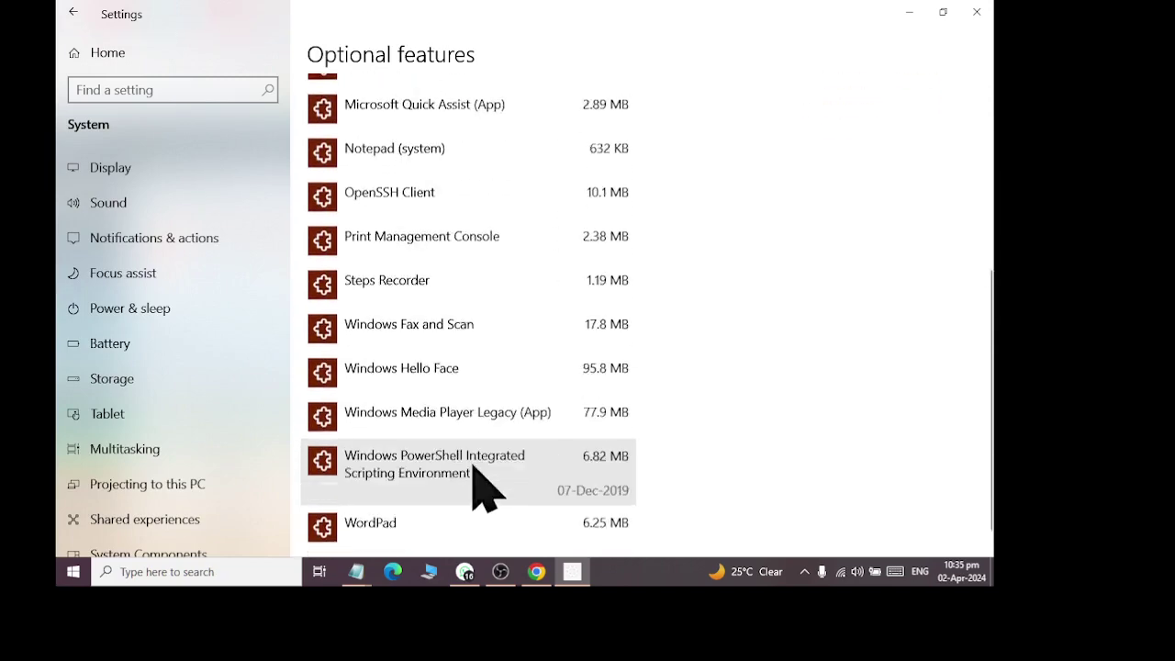
click(72, 14)
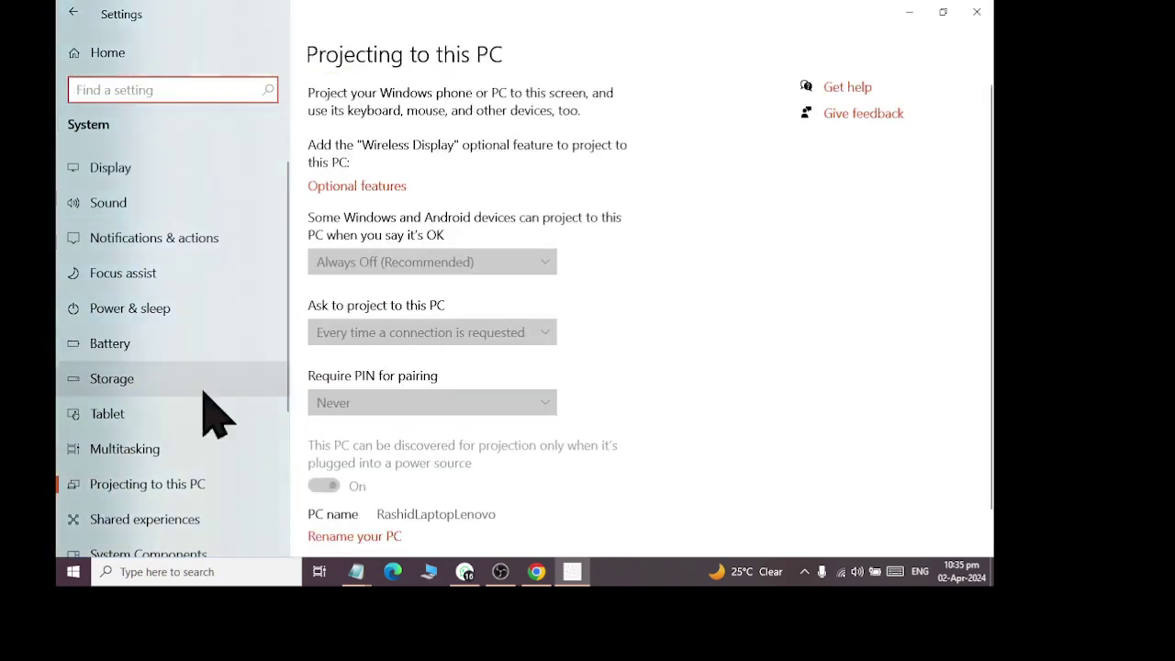
scroll(213, 509, down, 3)
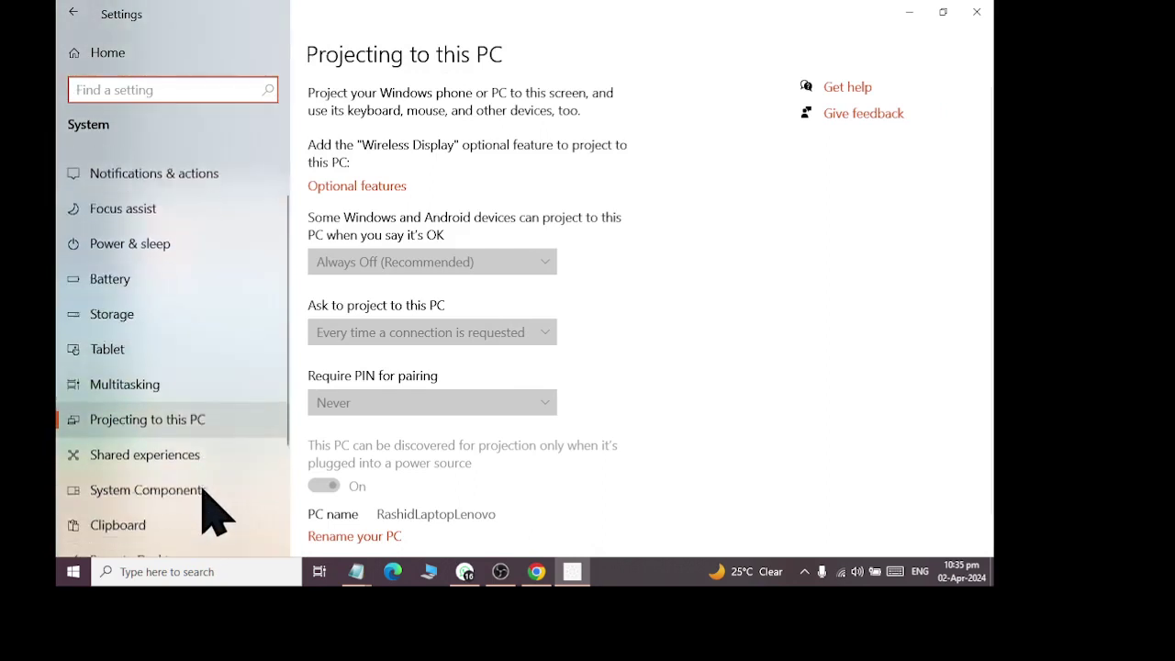
click(214, 418)
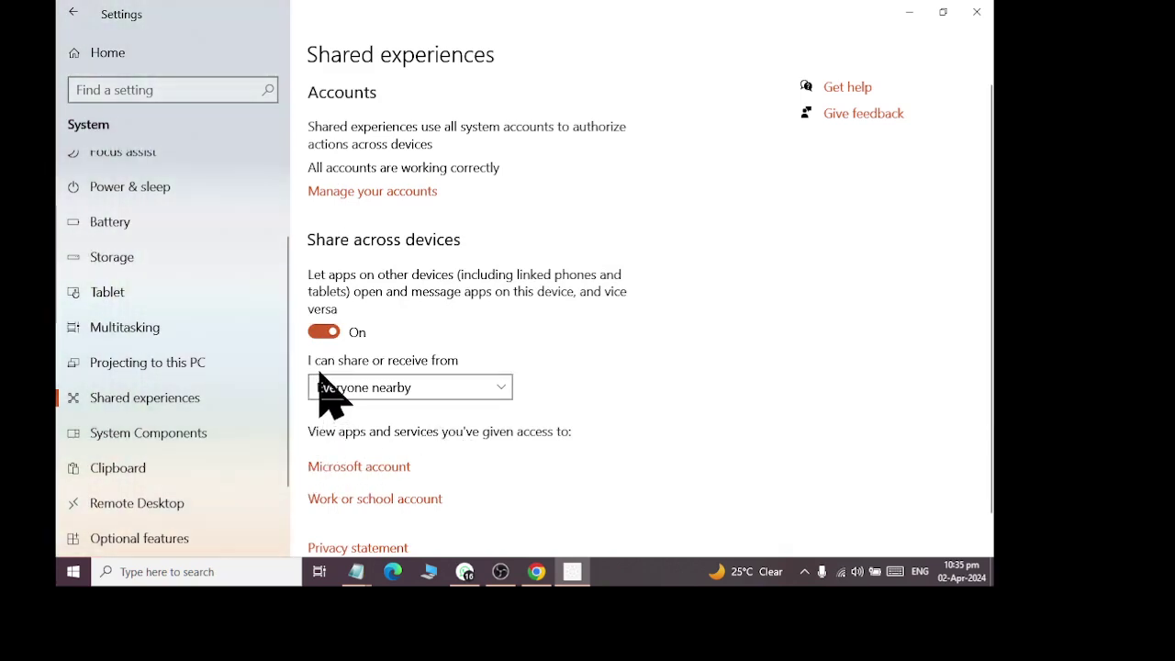
- Keep sharing set to Everyone nearby and toggle Share across devices off and back on
click(347, 390)
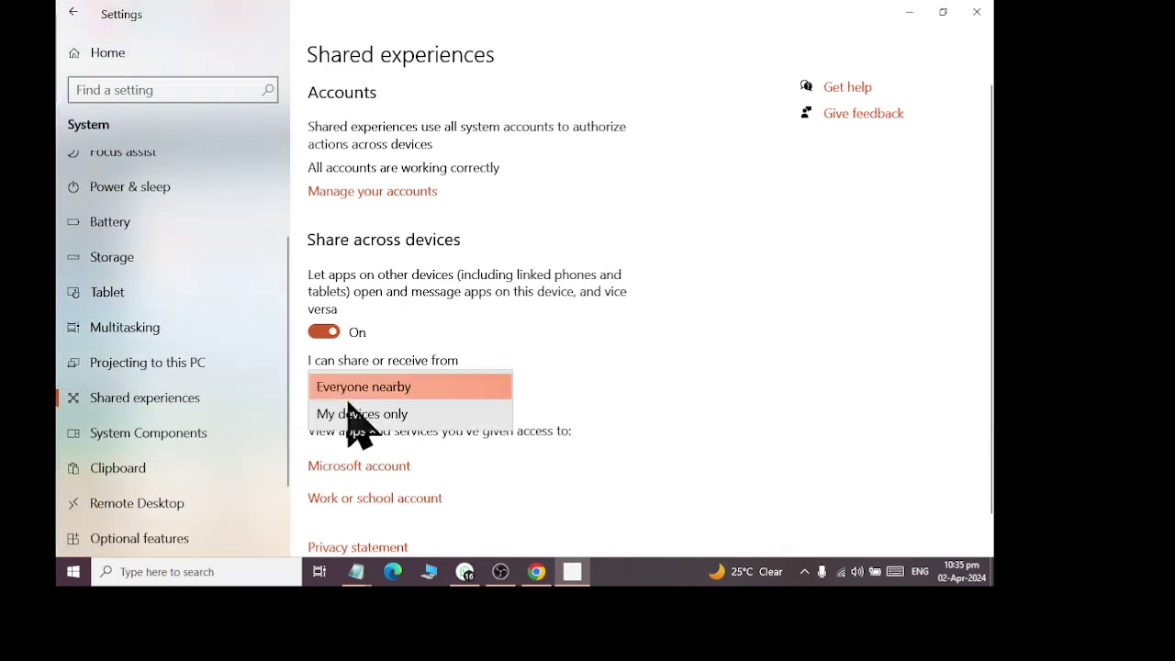
click(655, 366)
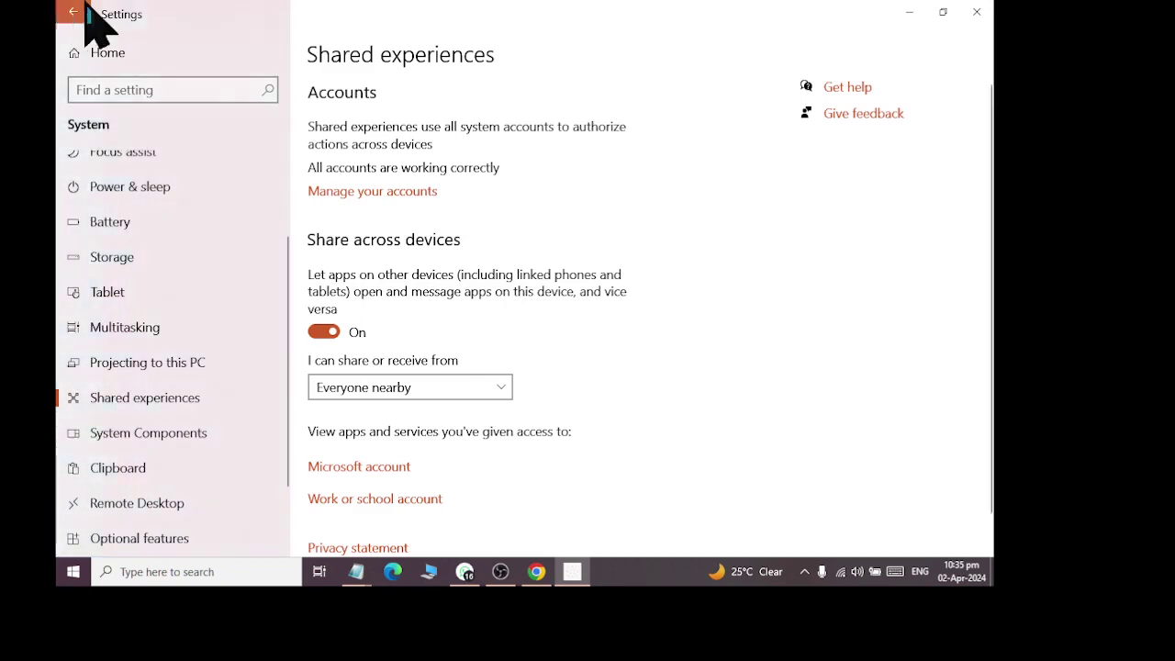
click(331, 335)
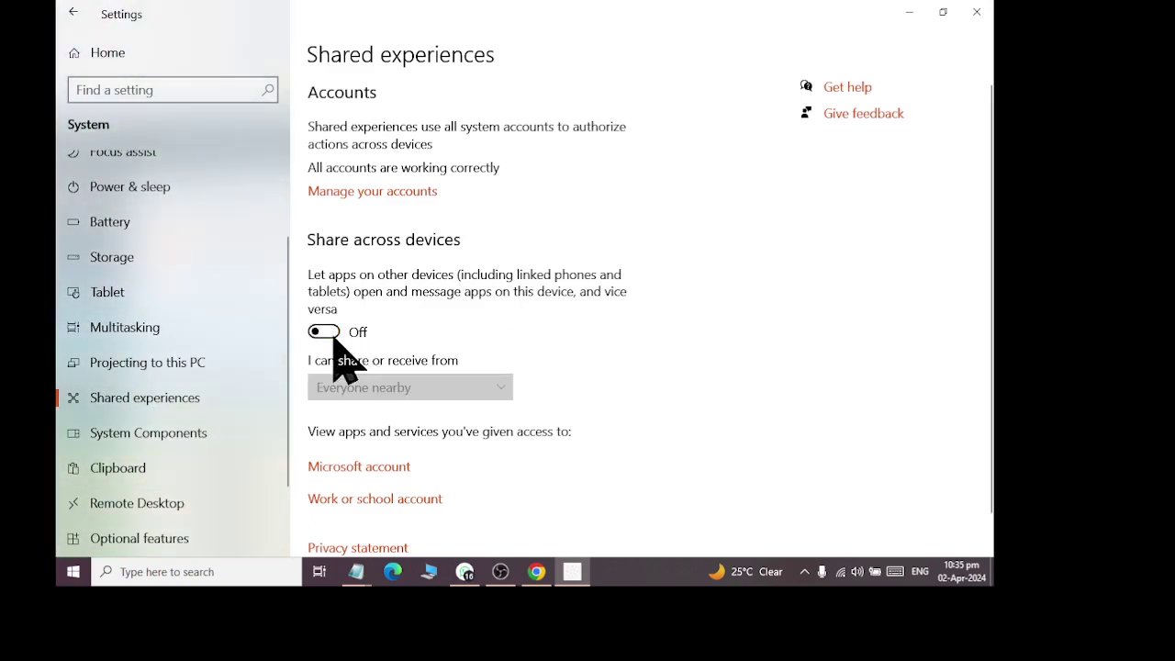
click(333, 338)
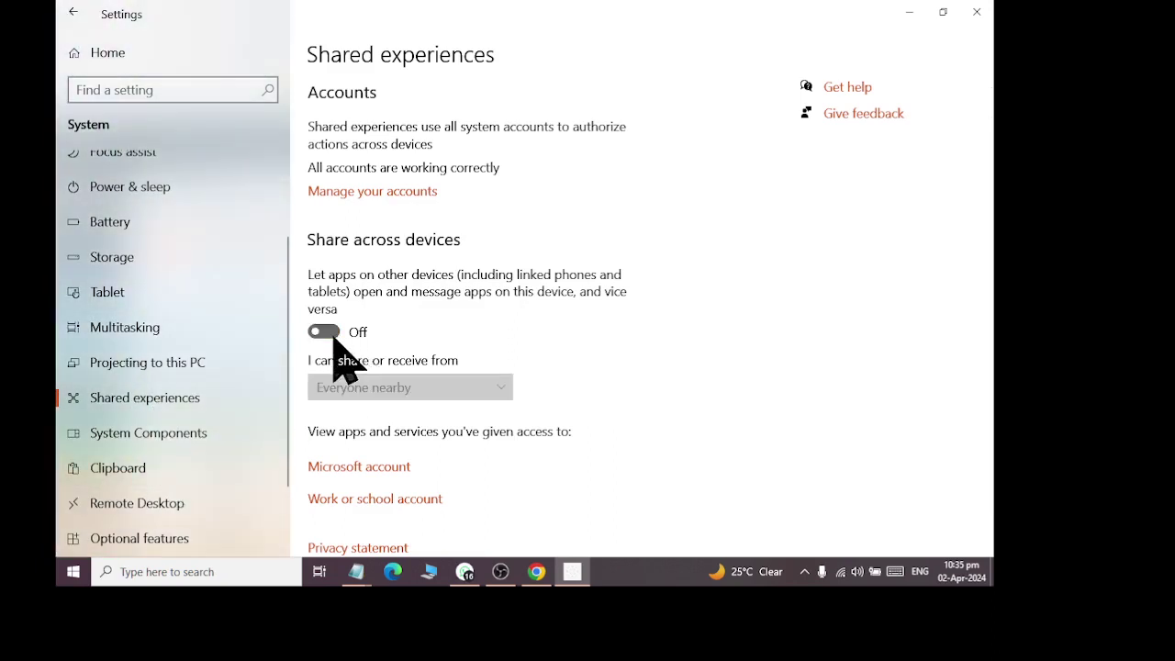
scroll(146, 440, down, 2)
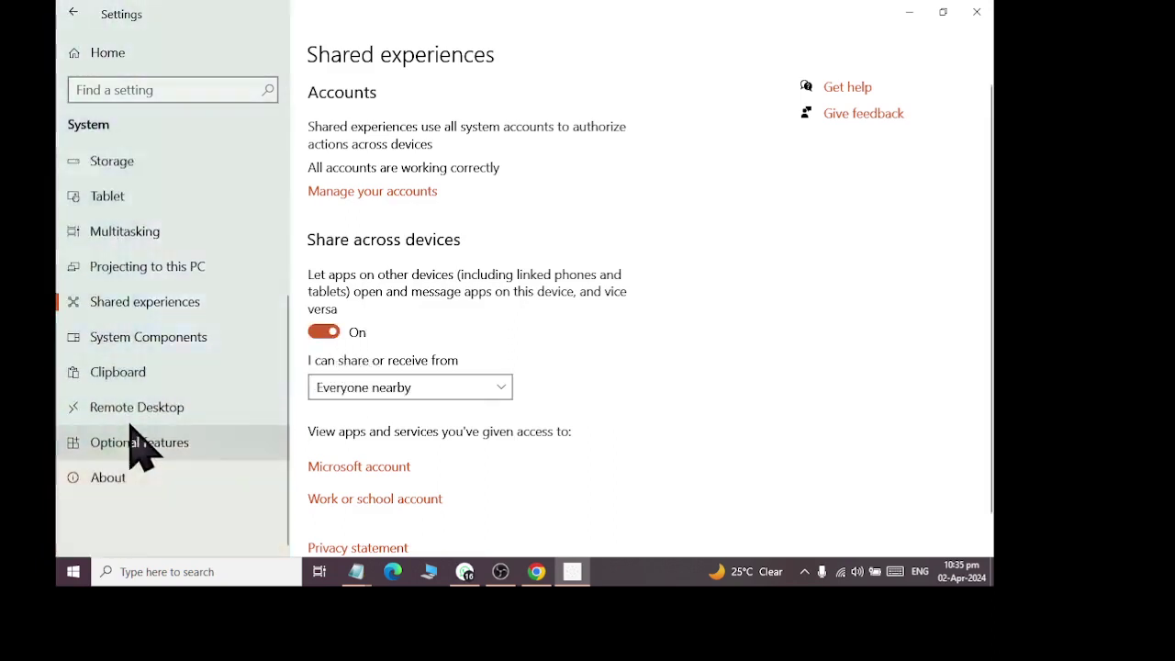
- Browse System Components, Remote Desktop and Optional features, then open About
click(154, 349)
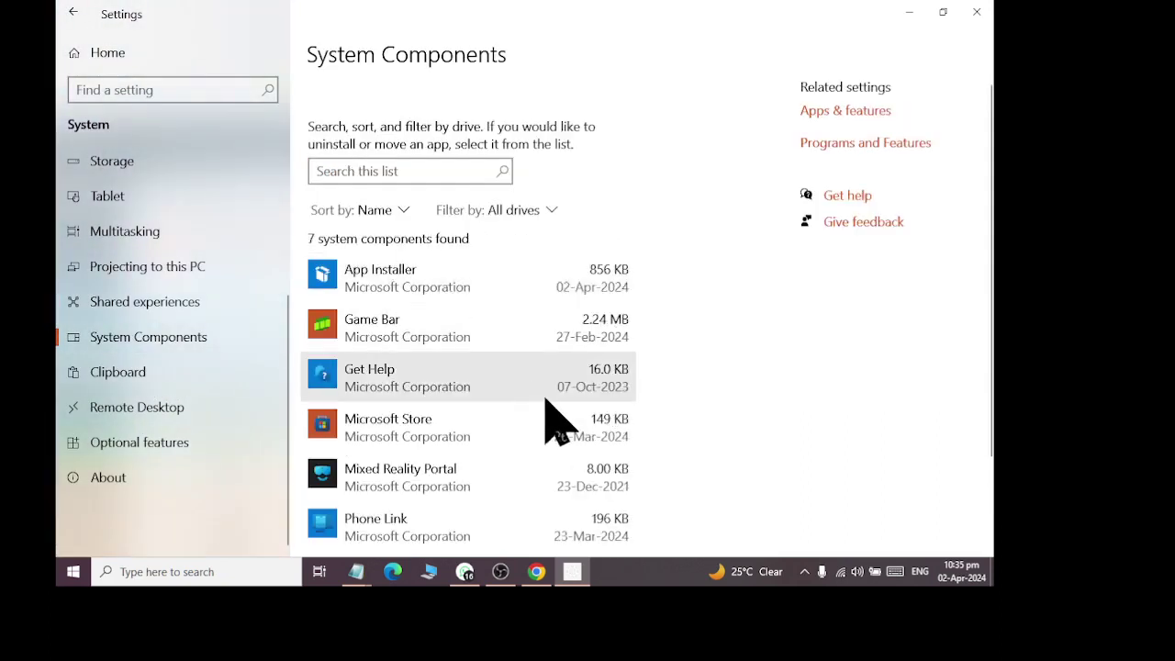
scroll(564, 331, down, 3)
scroll(564, 330, up, 3)
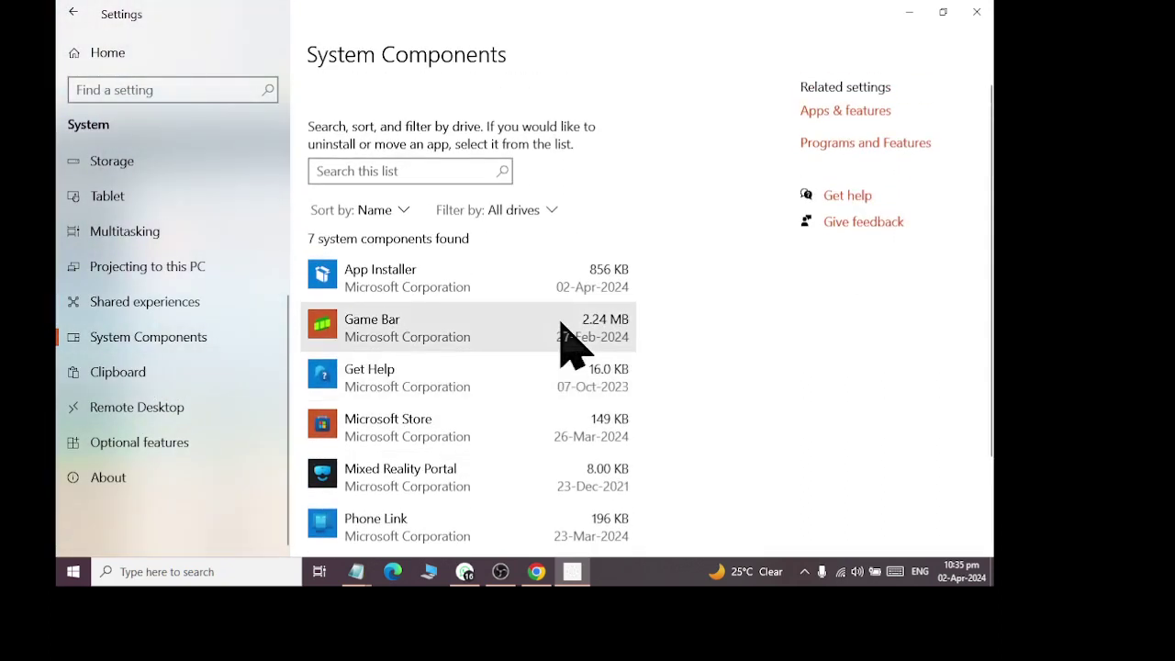
scroll(556, 344, down, 3)
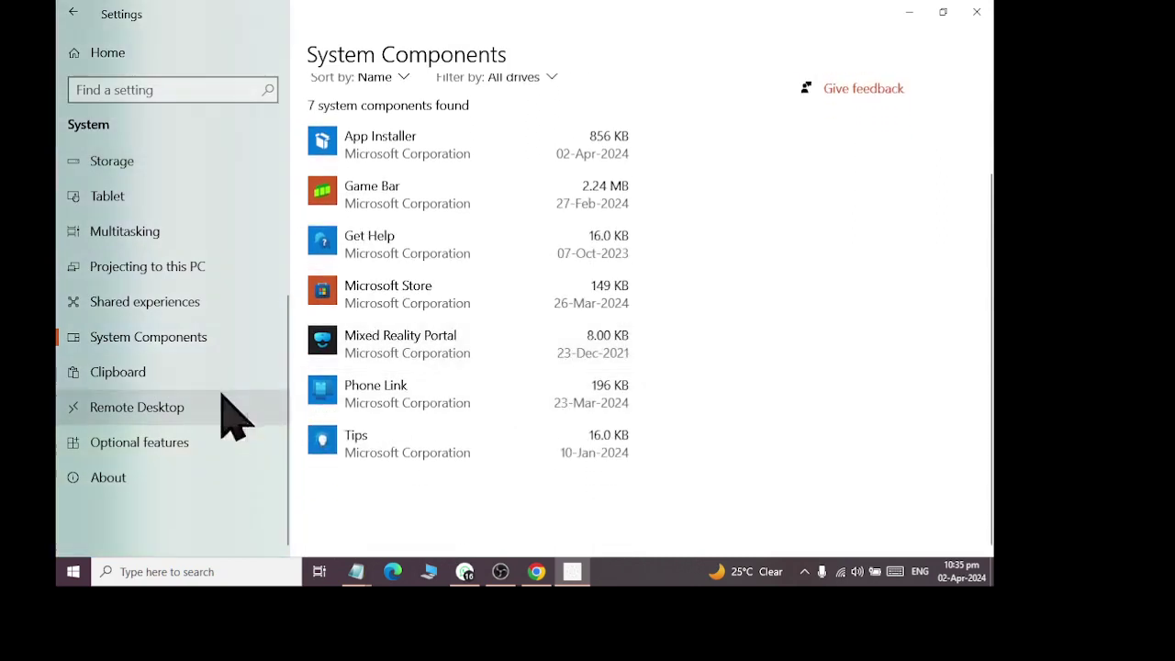
click(156, 407)
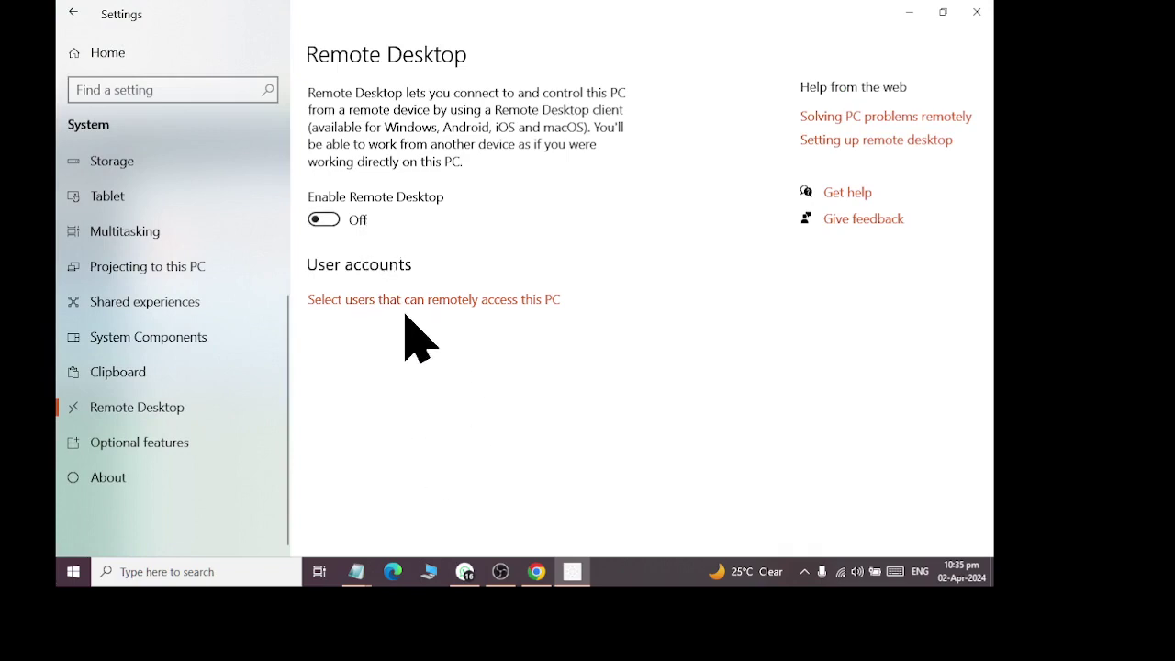
click(136, 446)
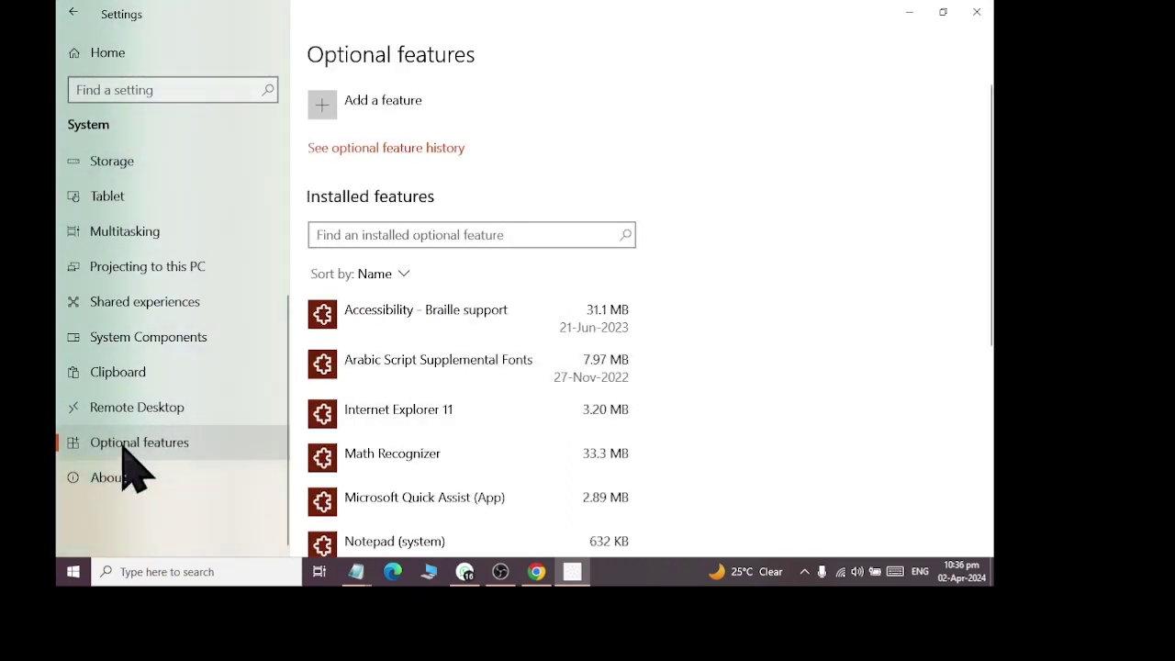
click(147, 481)
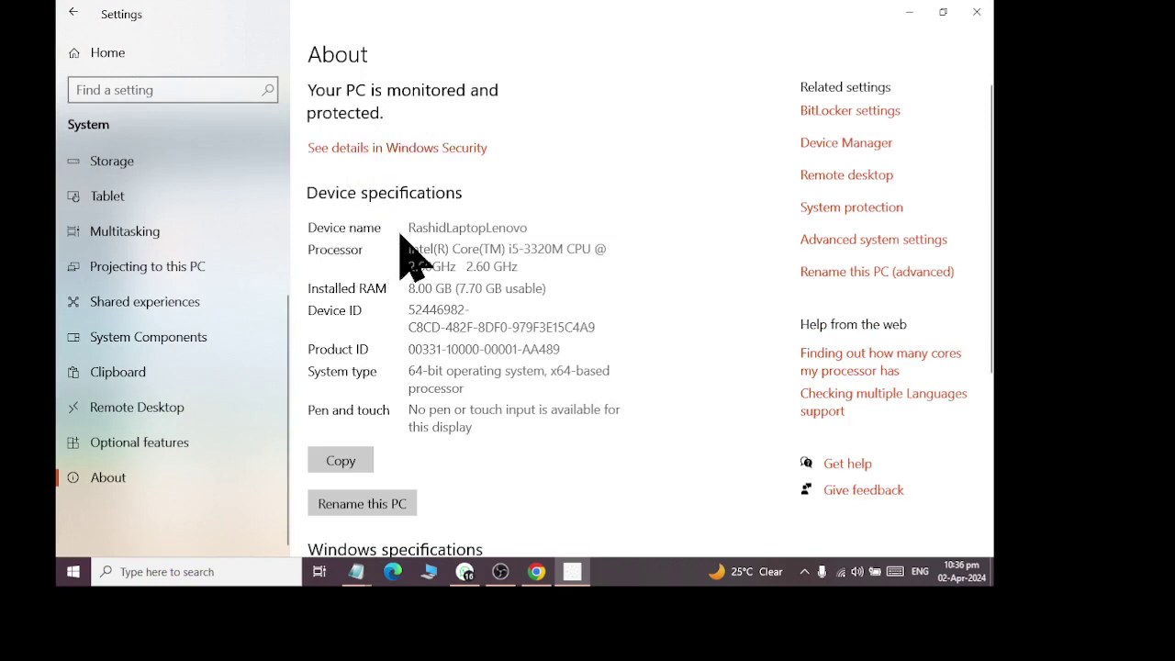
- Highlight the device name and processor details under Device specifications
drag(410, 229, 533, 227)
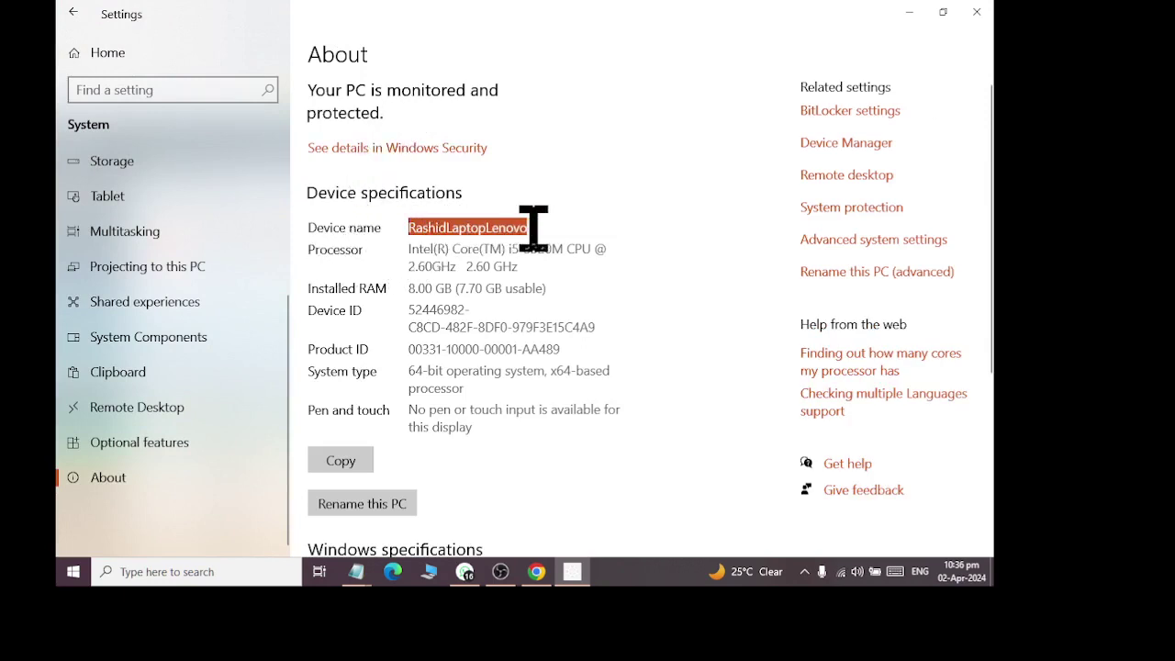
click(383, 253)
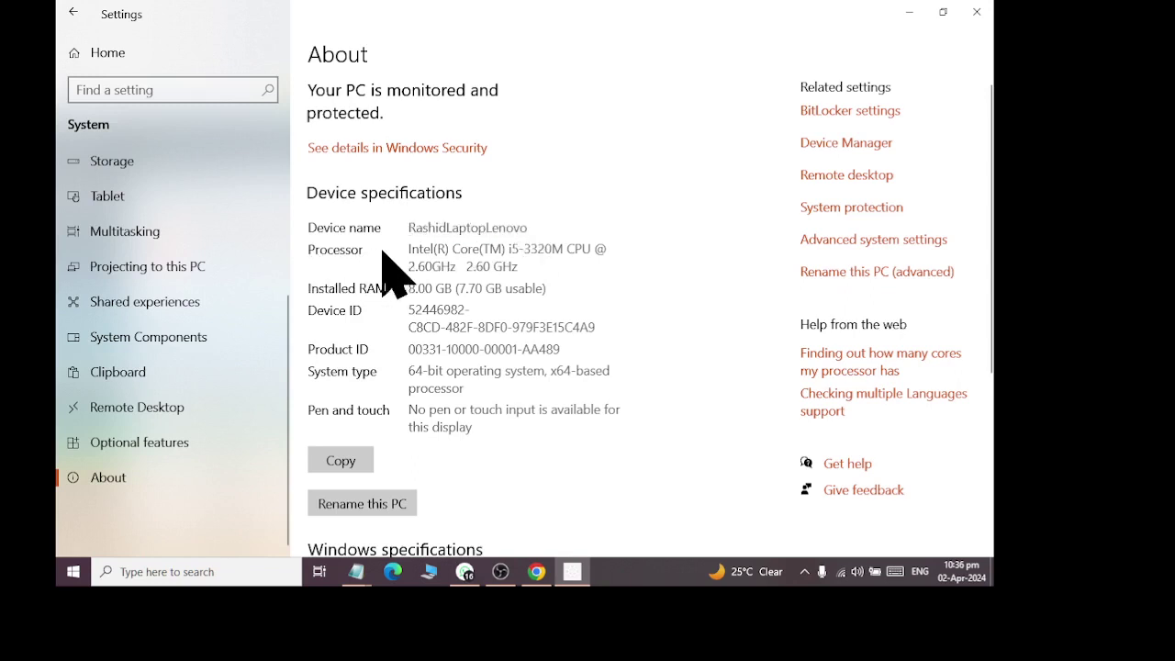
drag(422, 250, 514, 270)
drag(415, 288, 562, 284)
- Highlight Windows 10 Pro edition, version 22H2 and OS build, then return to Settings home
scroll(459, 309, down, 1)
scroll(457, 314, down, 4)
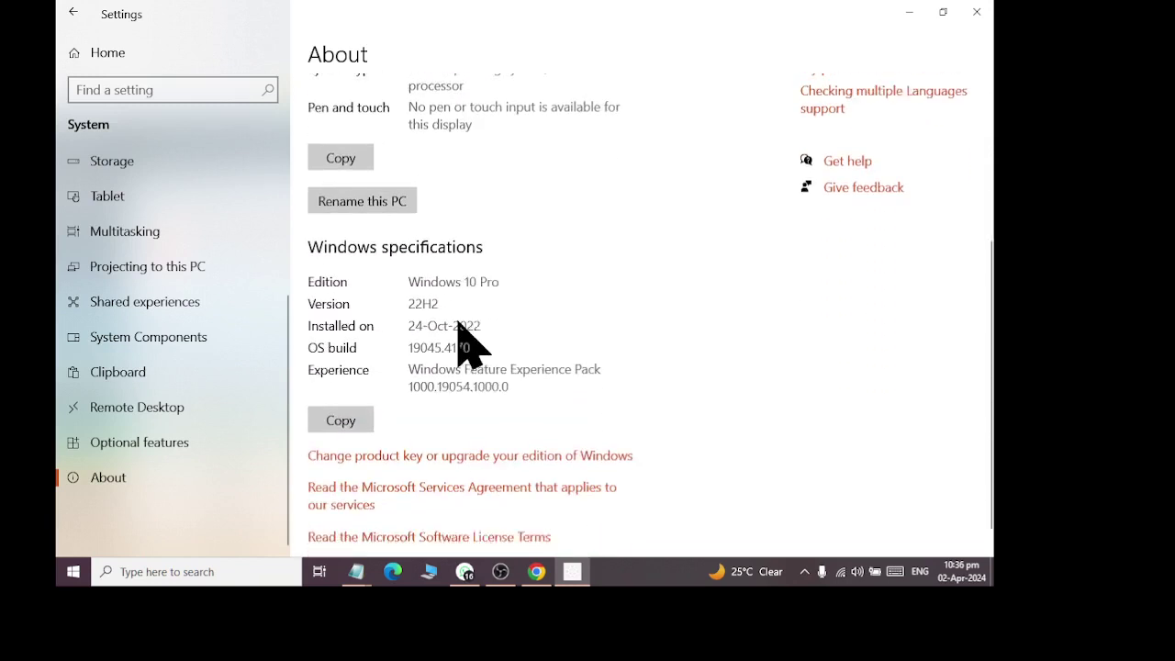
drag(411, 247, 507, 257)
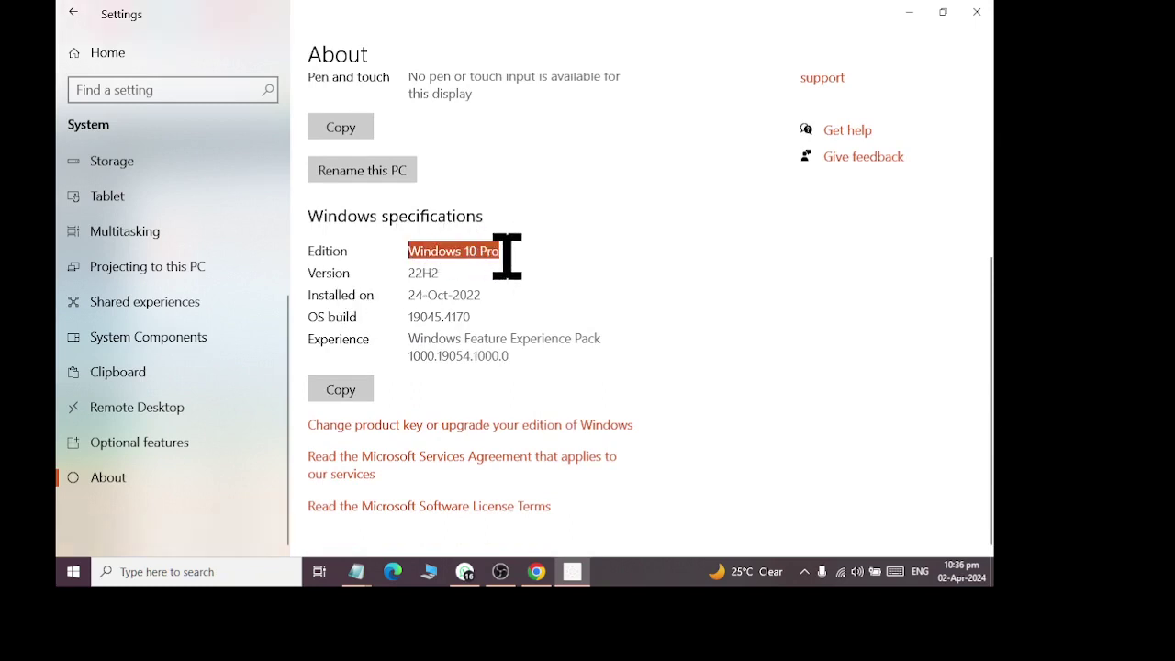
drag(410, 271, 507, 299)
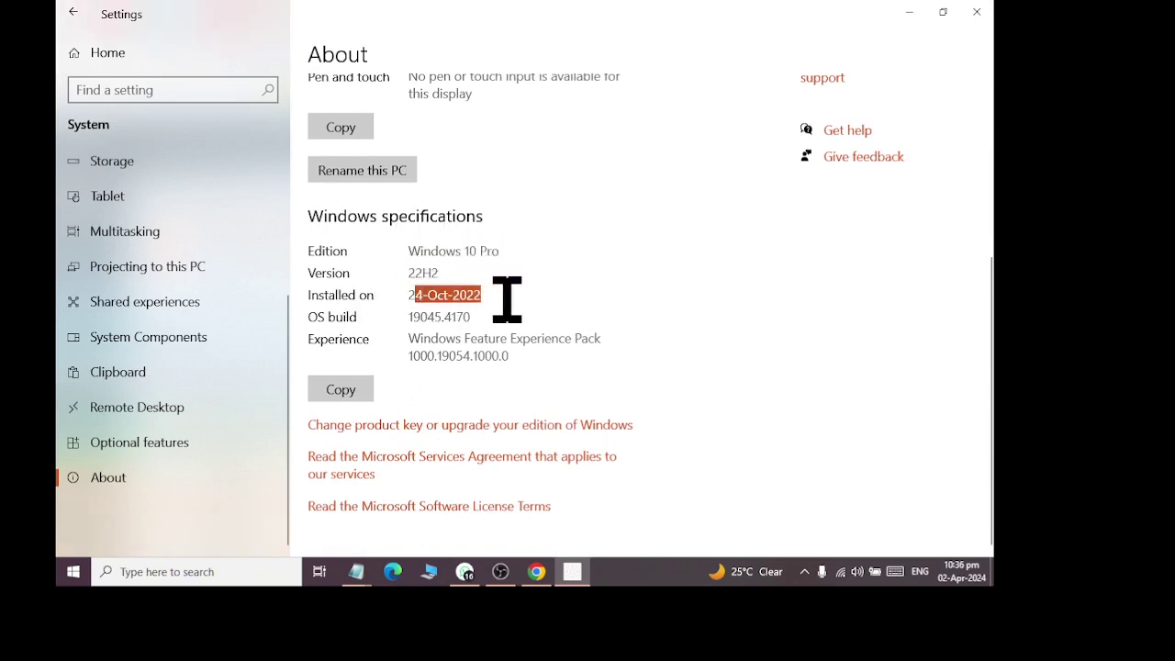
drag(412, 318, 485, 320)
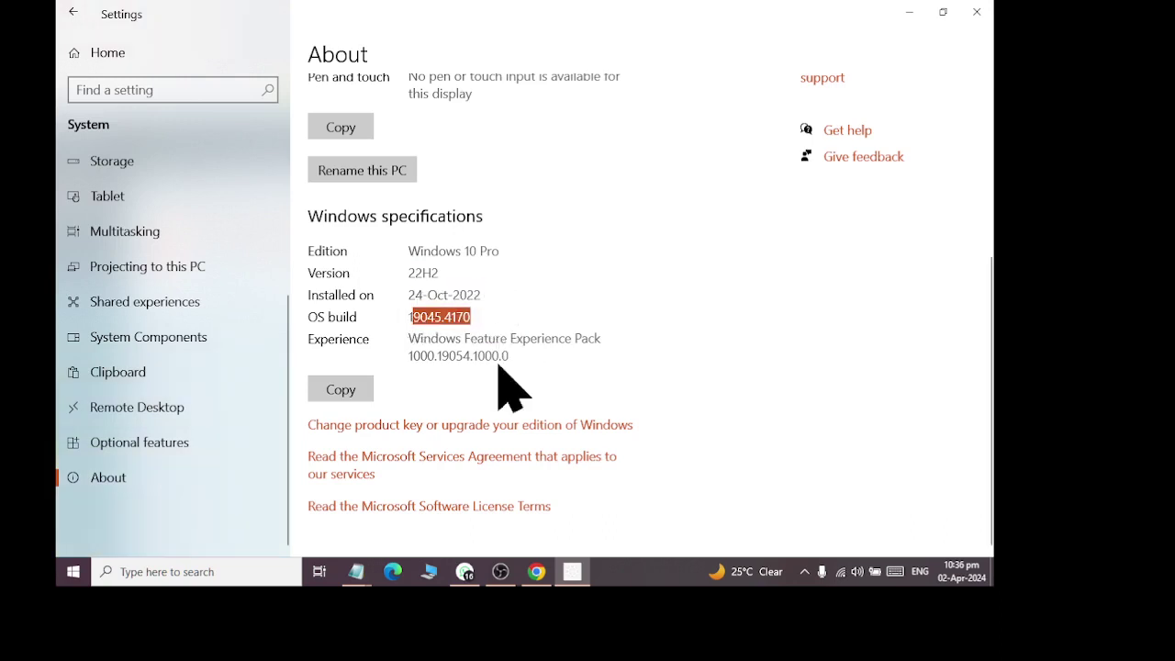
scroll(506, 386, up, 4)
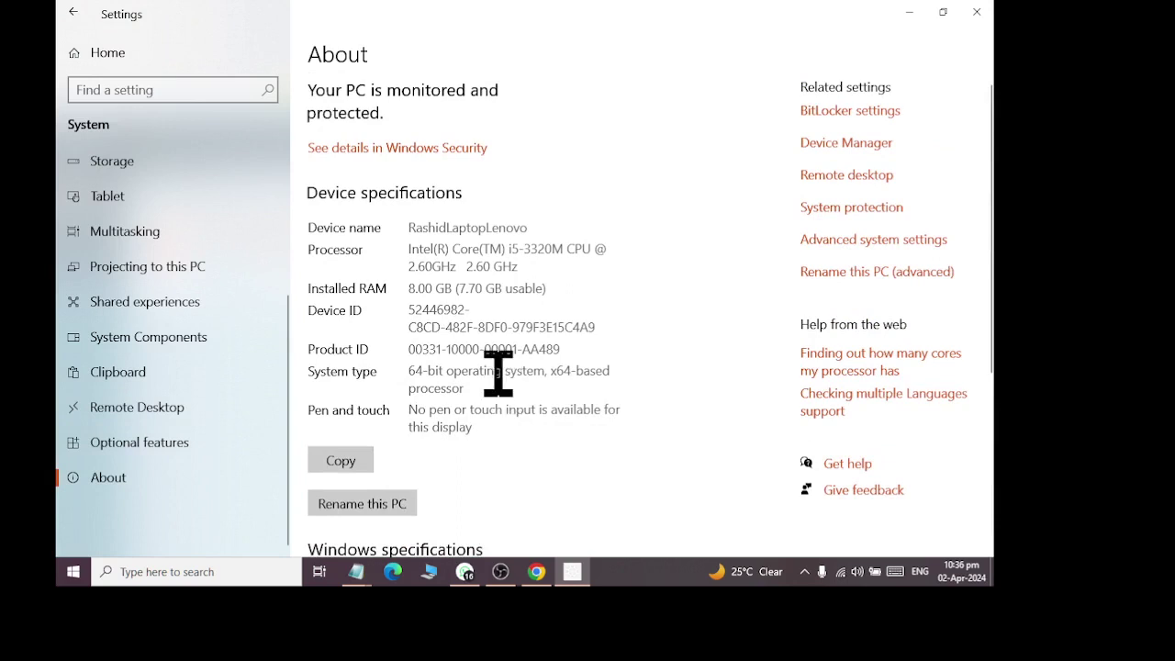
click(74, 12)
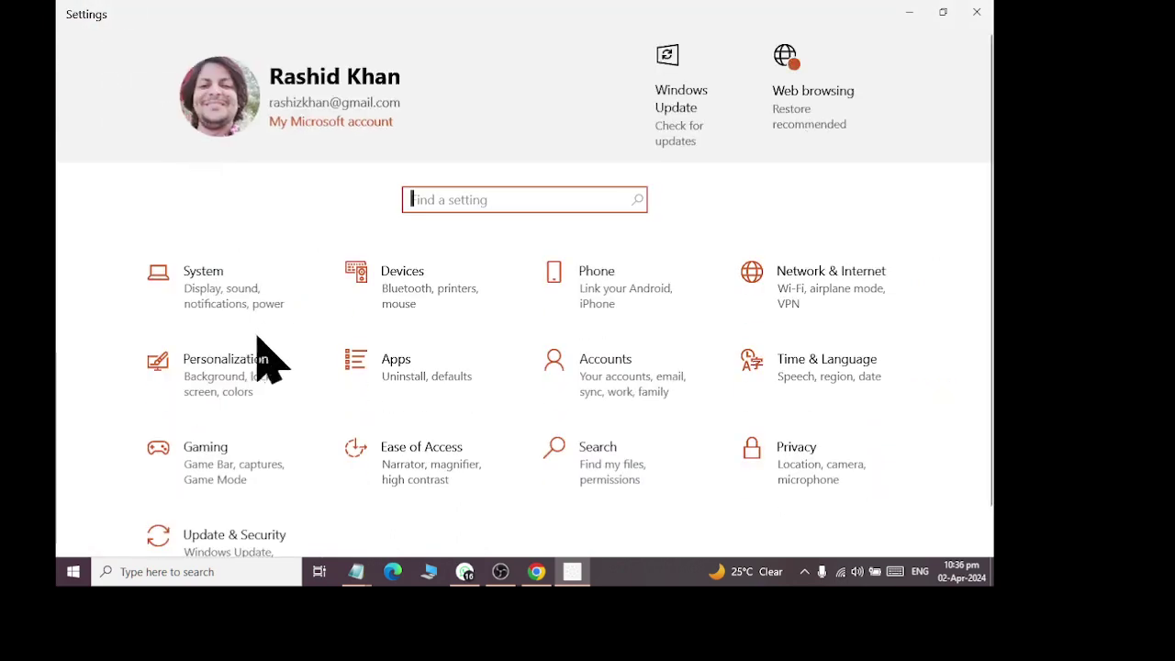